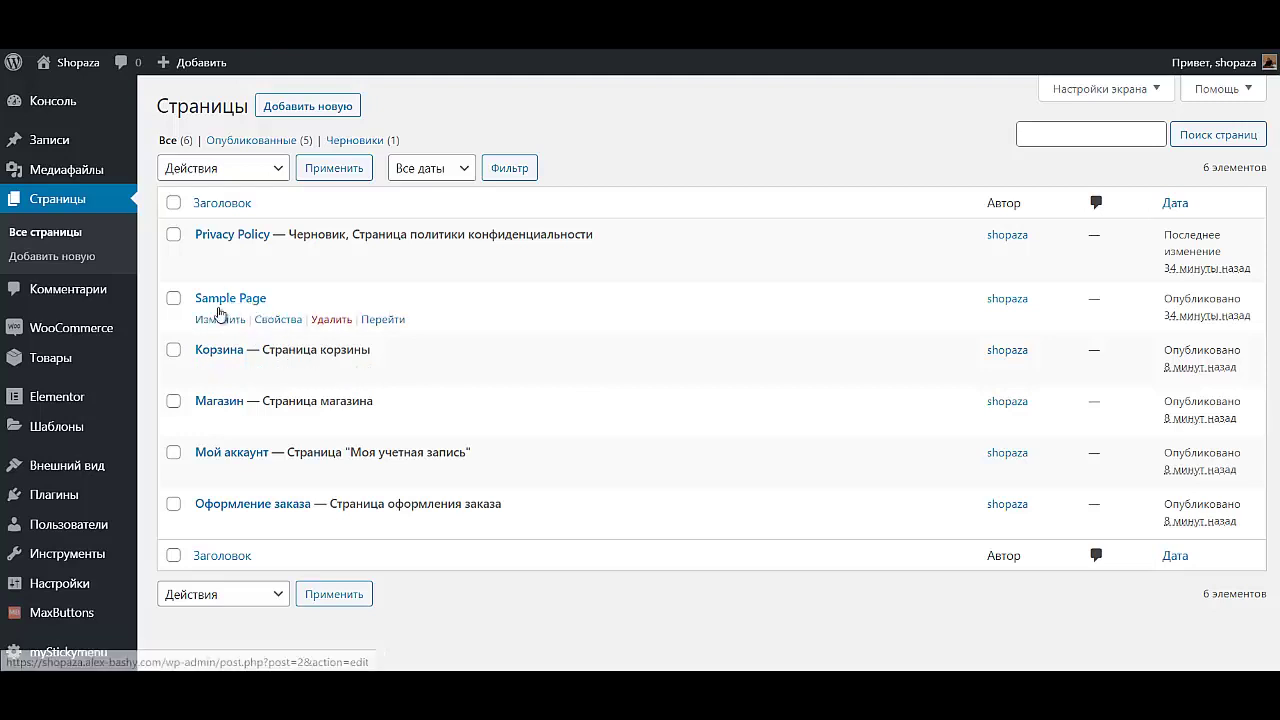
Step: Set the template of Sample Page to Главная страница in its page attributes and update the page
{"action": "left_click", "coordinate": [221, 321]}
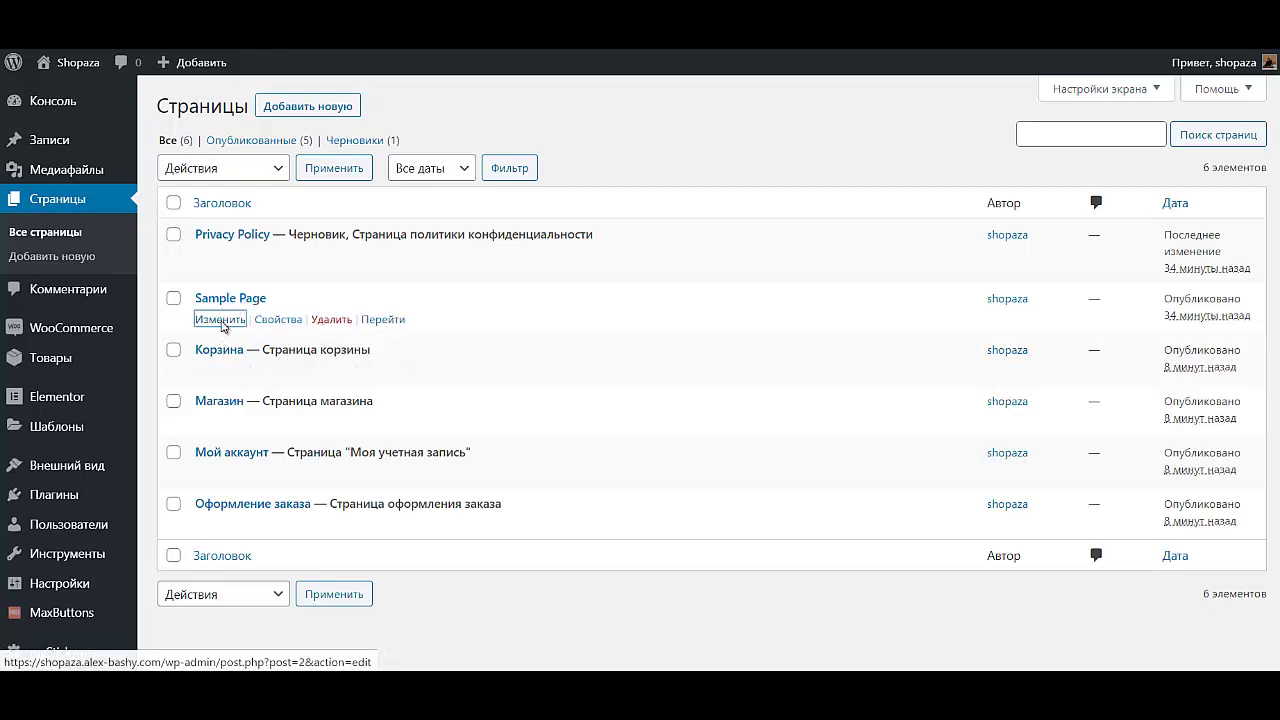
{"action": "left_click", "coordinate": [1160, 470]}
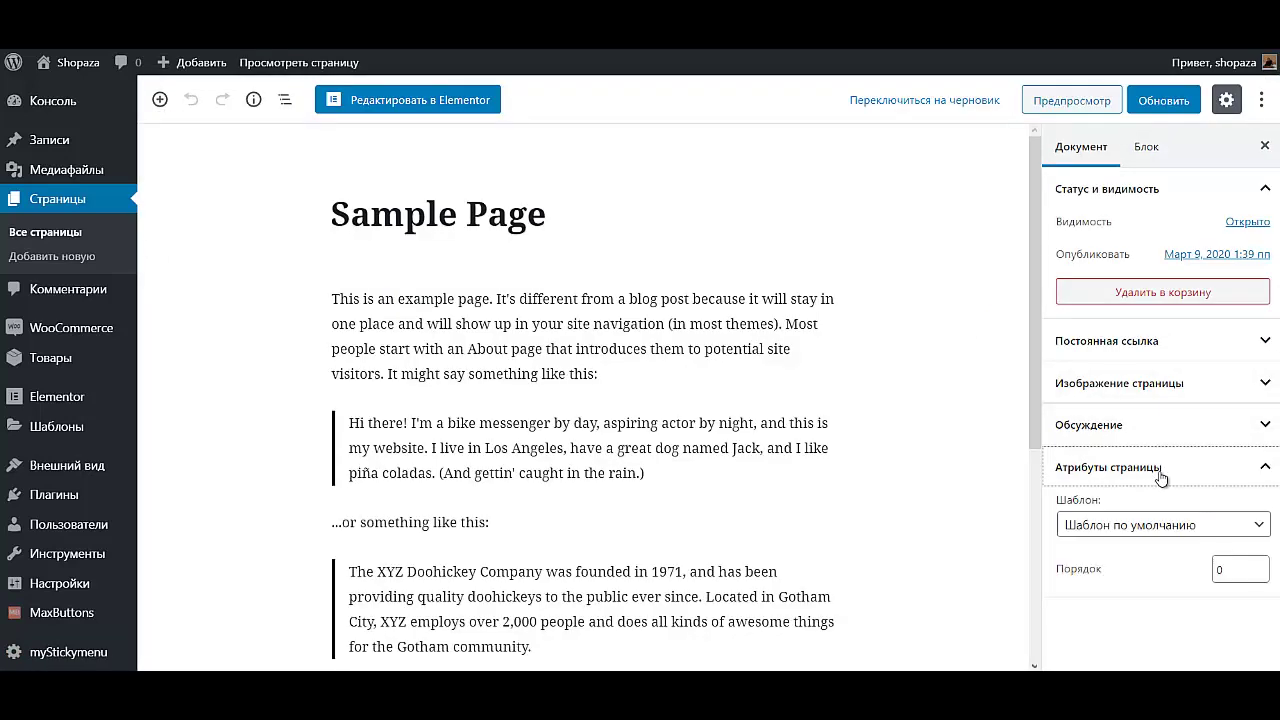
{"action": "left_click", "coordinate": [1178, 528]}
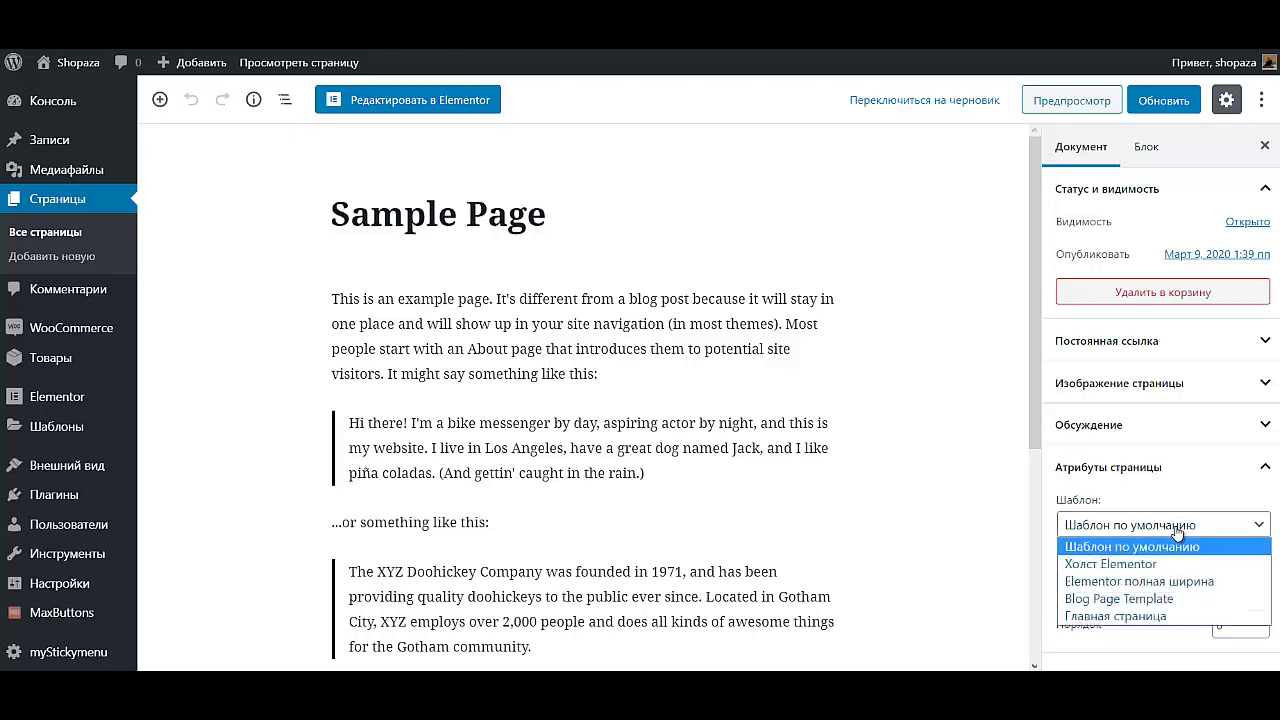
{"action": "left_click", "coordinate": [1188, 617]}
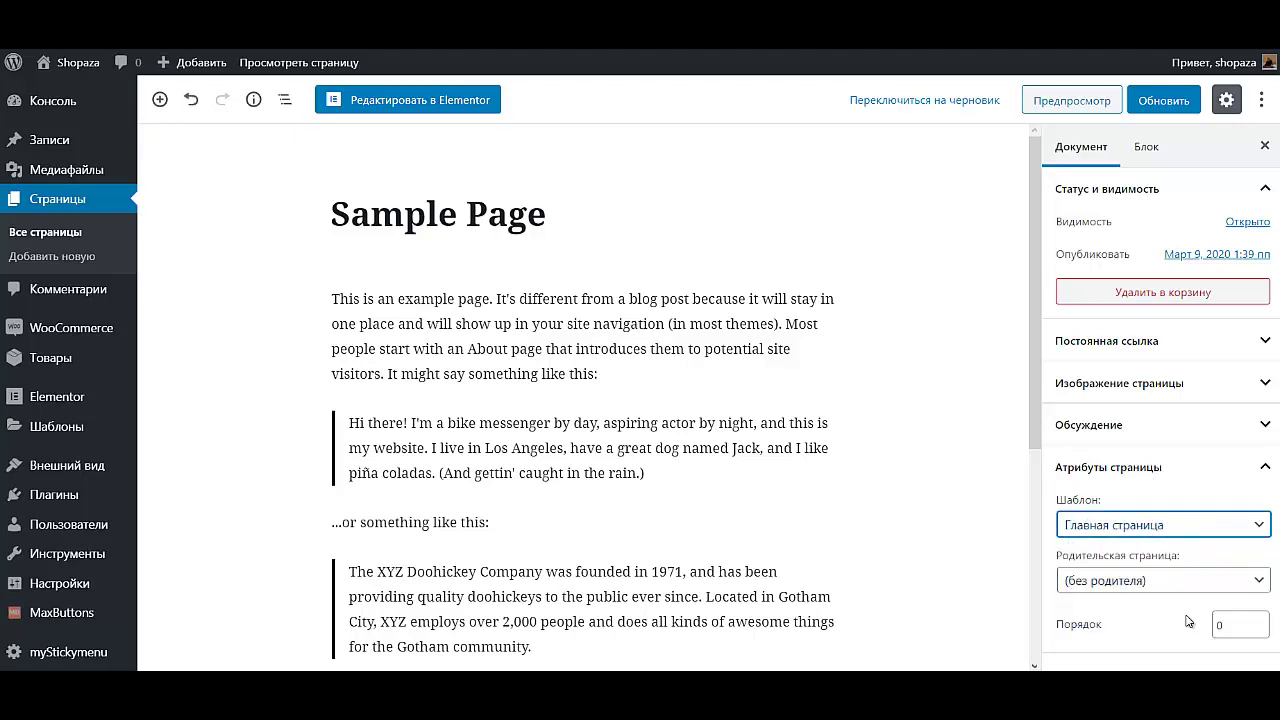
{"action": "left_click", "coordinate": [1164, 100]}
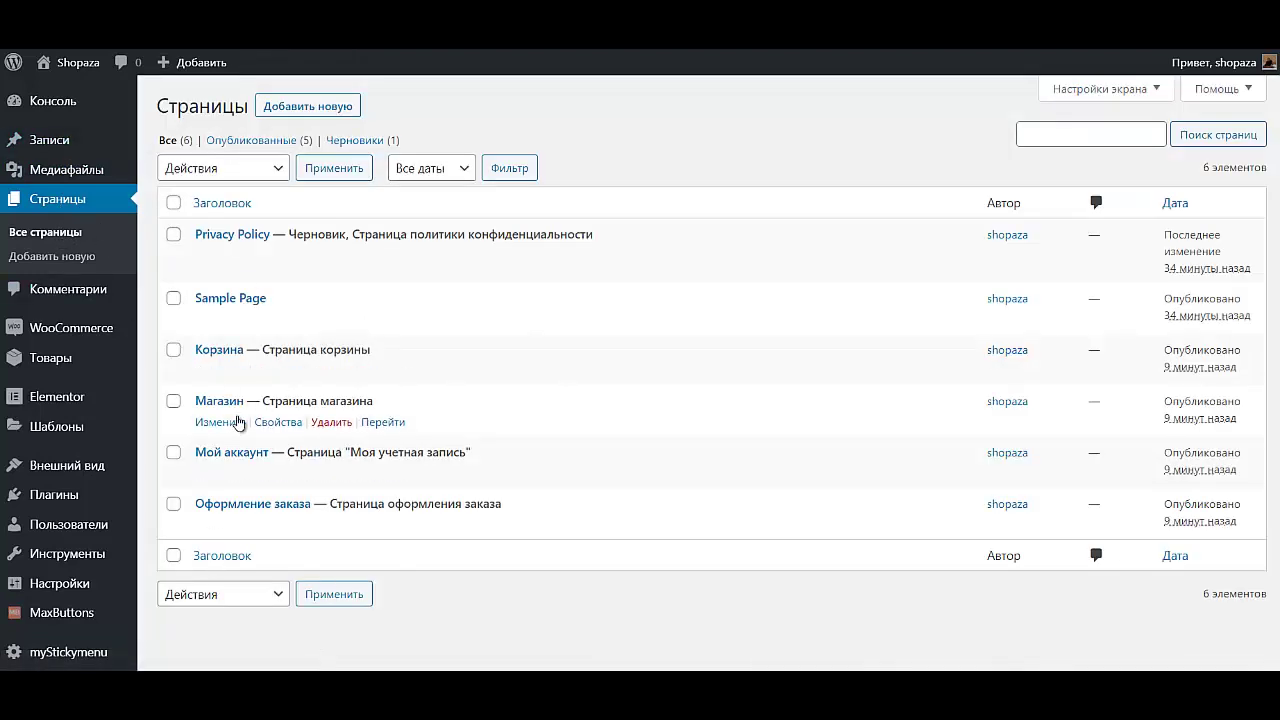
Step: Retitle the shop page Магазин as КАТАЛОГ and update it
{"action": "left_click", "coordinate": [216, 423]}
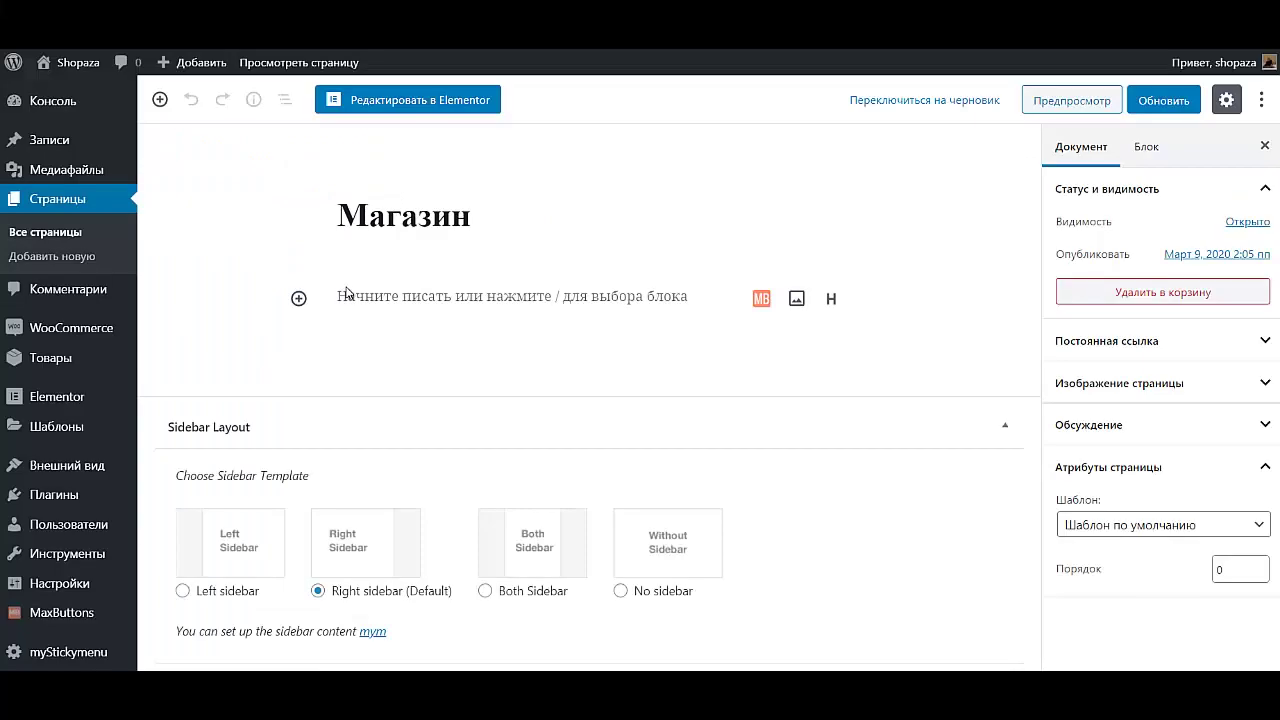
{"action": "left_click", "coordinate": [496, 215]}
{"action": "left_click_drag", "start_coordinate": [496, 215], "coordinate": [257, 234]}
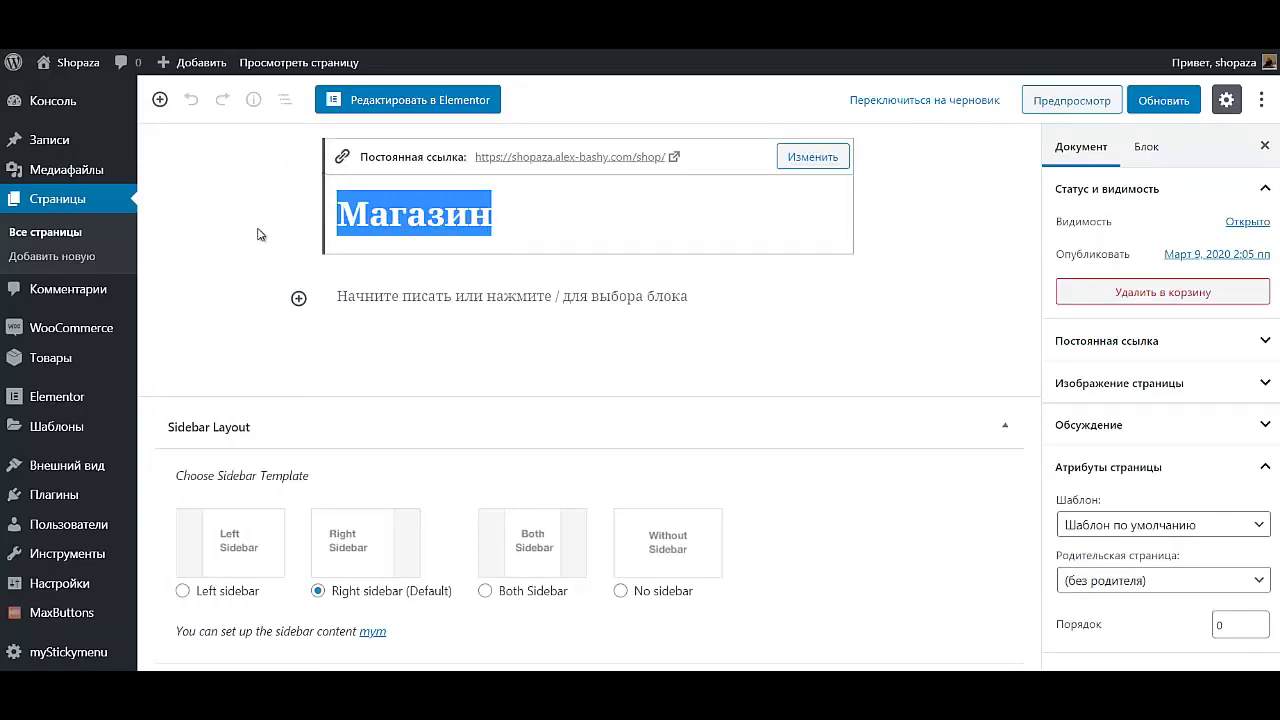
{"action": "type", "text": "КАТАЛОГ"}
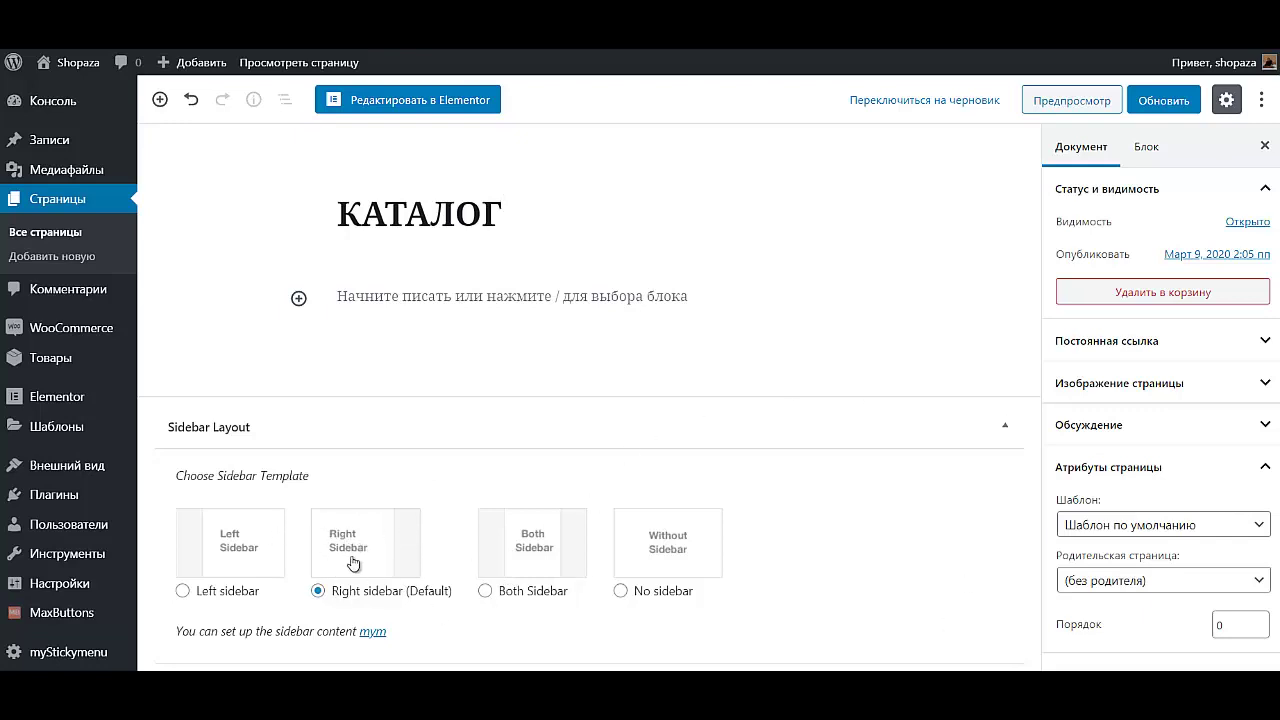
{"action": "left_click", "coordinate": [1149, 92]}
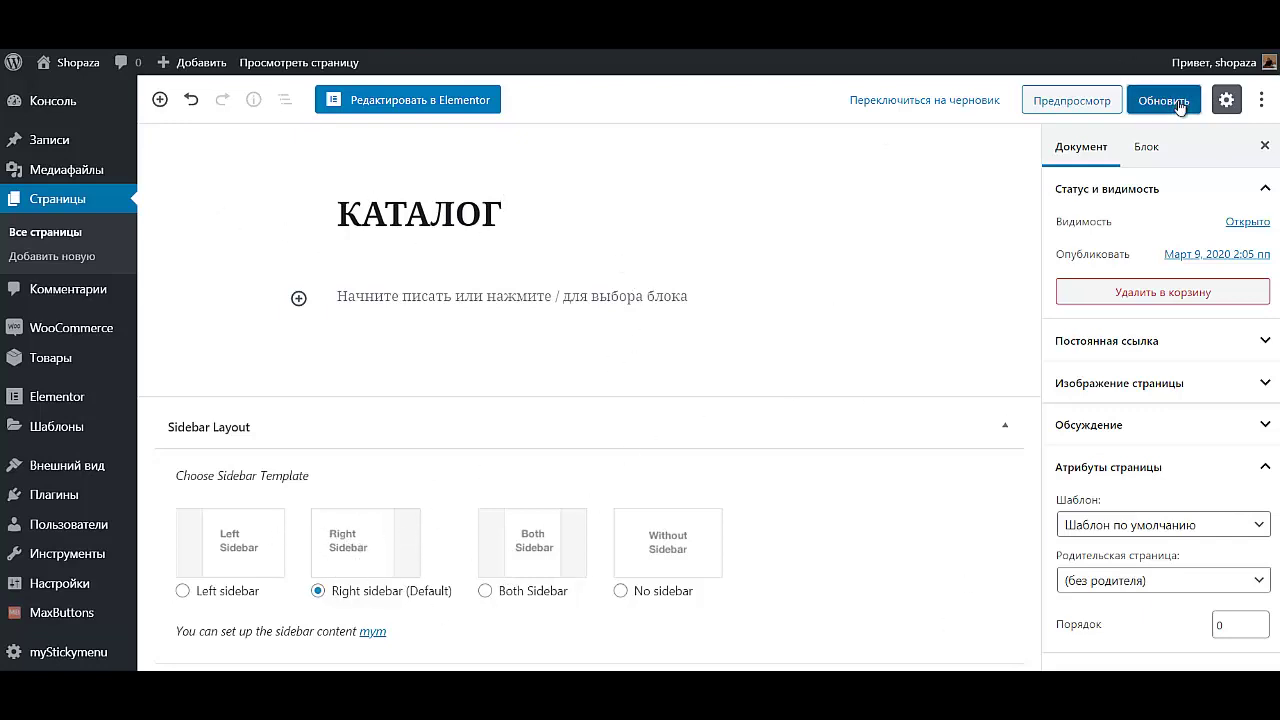
Step: Retitle the account page Мой аккаунт as ЛИЧНЫЙ КАБИНЕТ, keeping the default template, and update it
{"action": "left_click", "coordinate": [96, 232]}
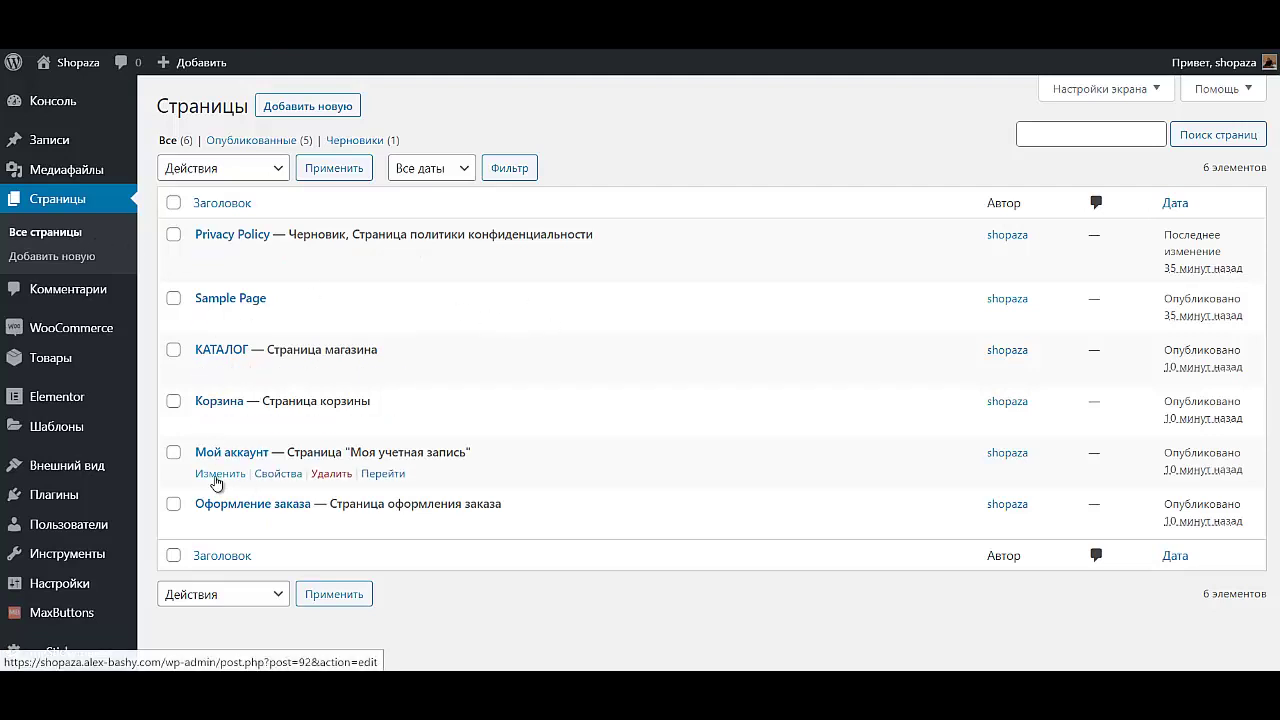
{"action": "left_click", "coordinate": [226, 475]}
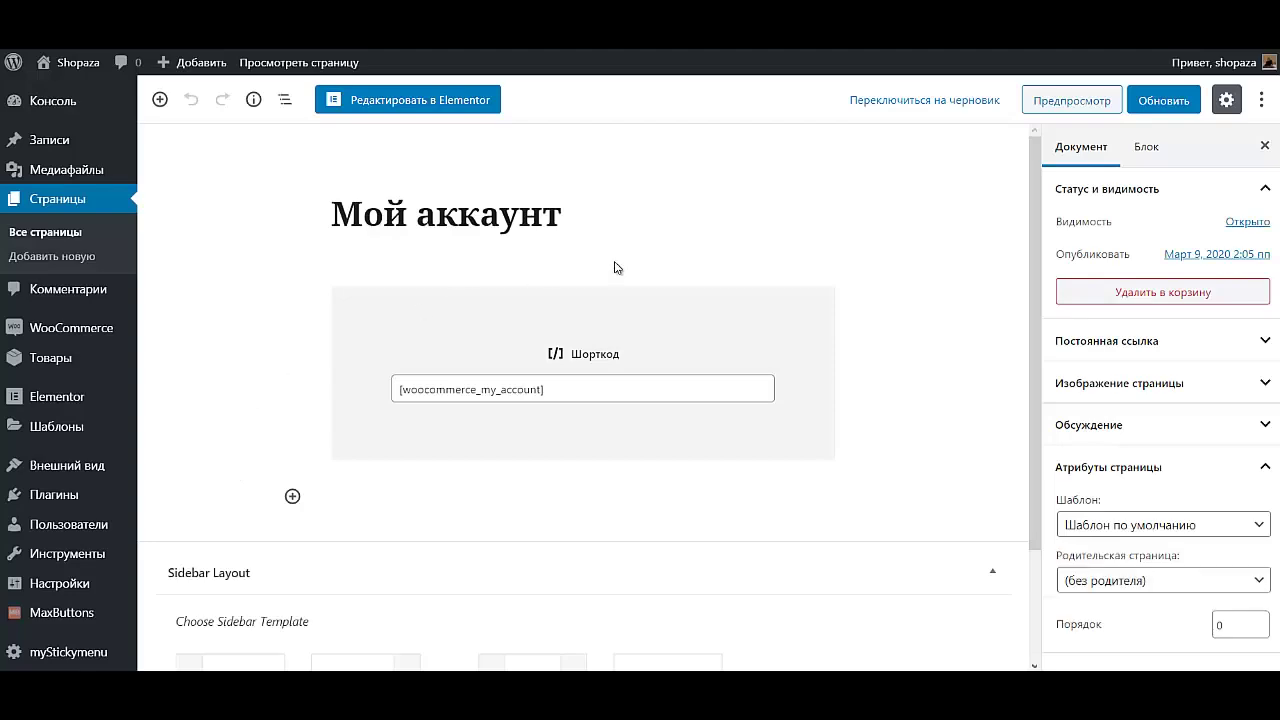
{"action": "left_click_drag", "start_coordinate": [651, 229], "coordinate": [237, 229]}
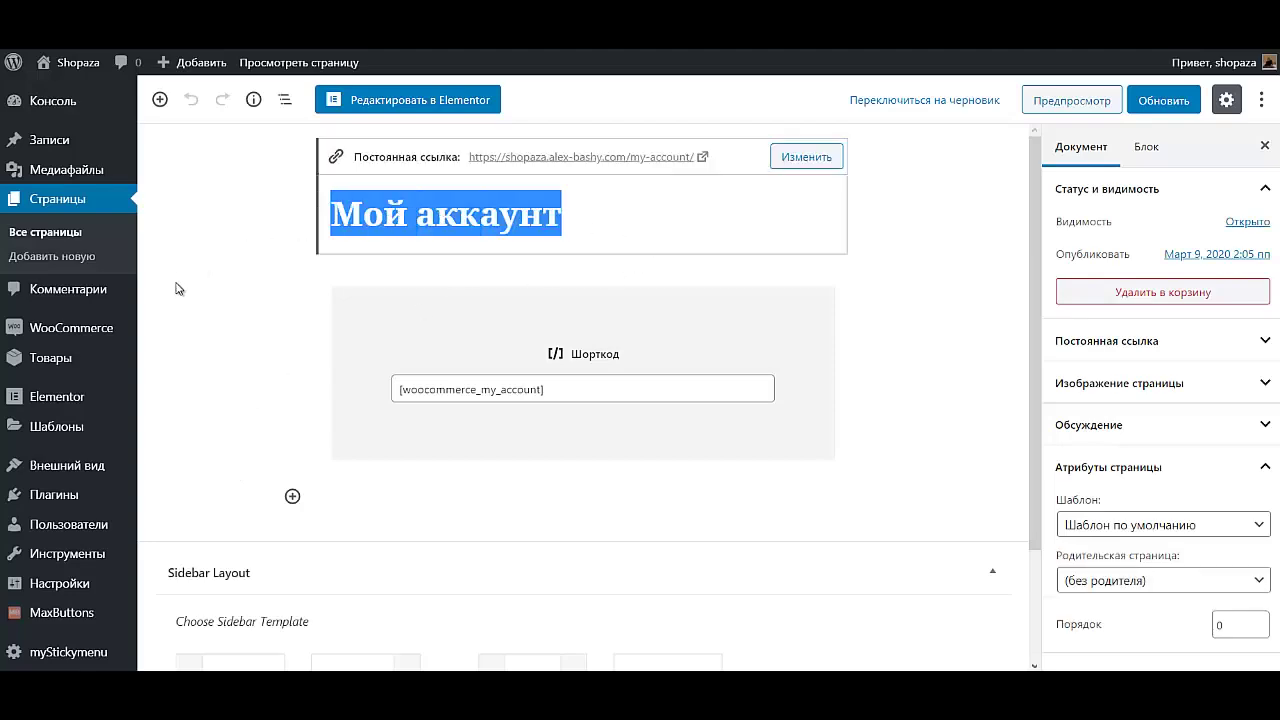
{"action": "type", "text": "ЛИЧНЫЙ КАБИНЕТ"}
{"action": "left_click", "coordinate": [1088, 532]}
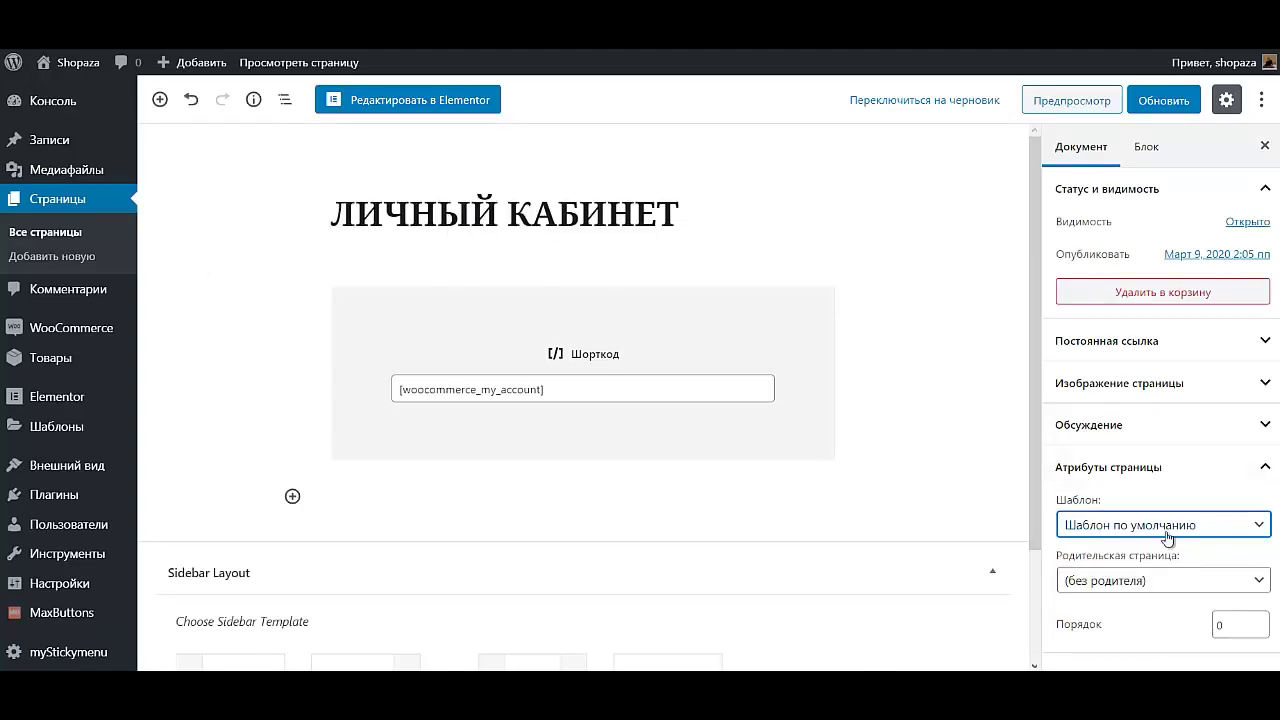
{"action": "left_click", "coordinate": [1170, 103]}
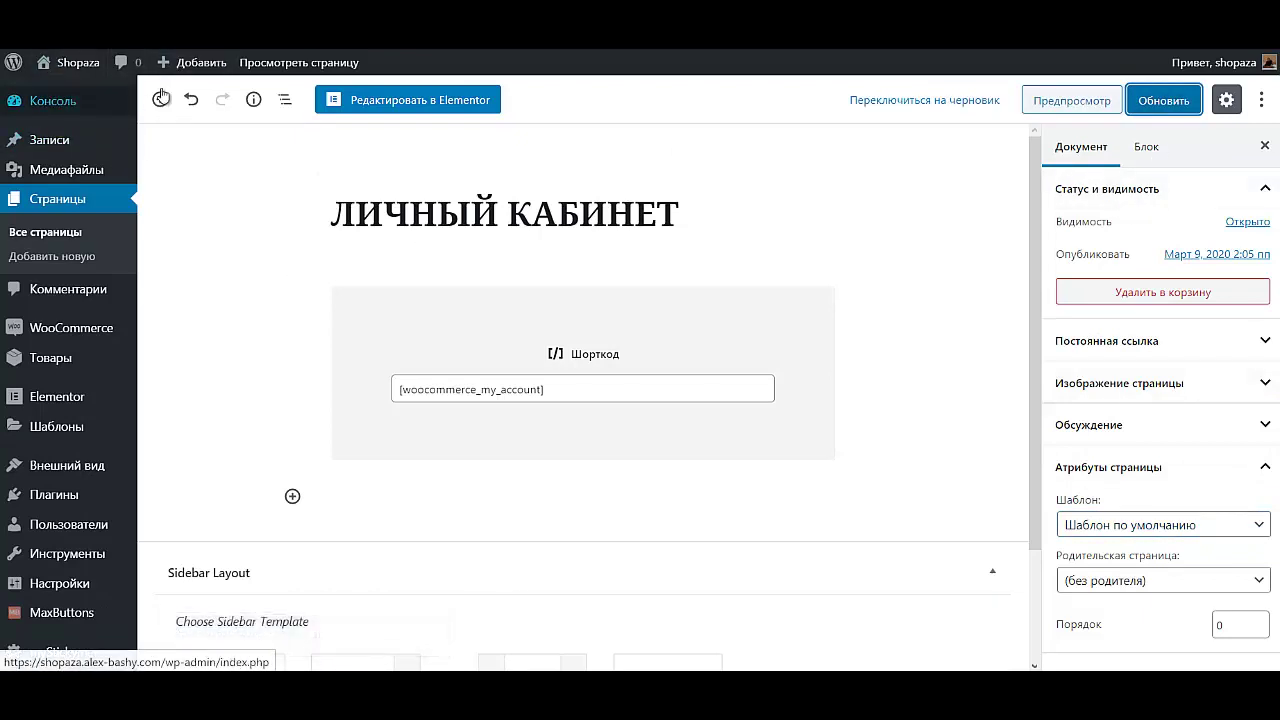
Step: Publish a new page titled КОНТАКТЫ with the default template, and update it with the No sidebar layout
{"action": "mouse_move", "coordinate": [163, 67]}
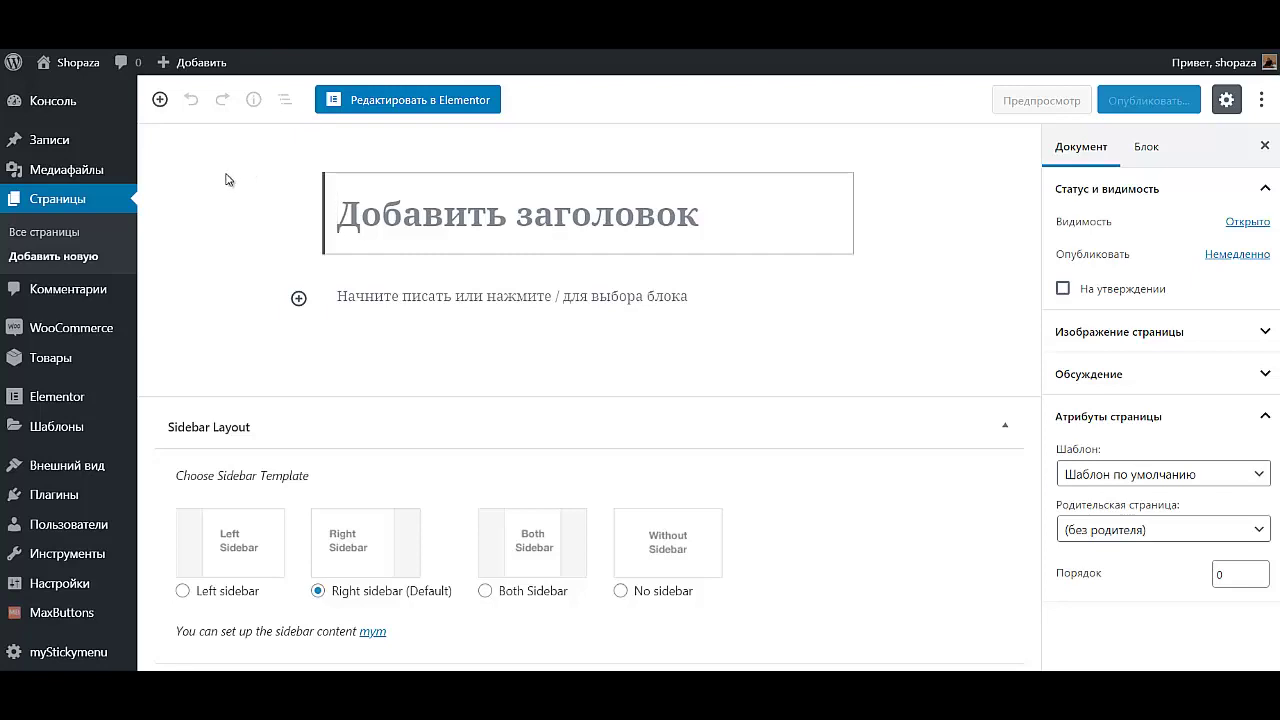
{"action": "type", "text": "КОНТАКТЫ"}
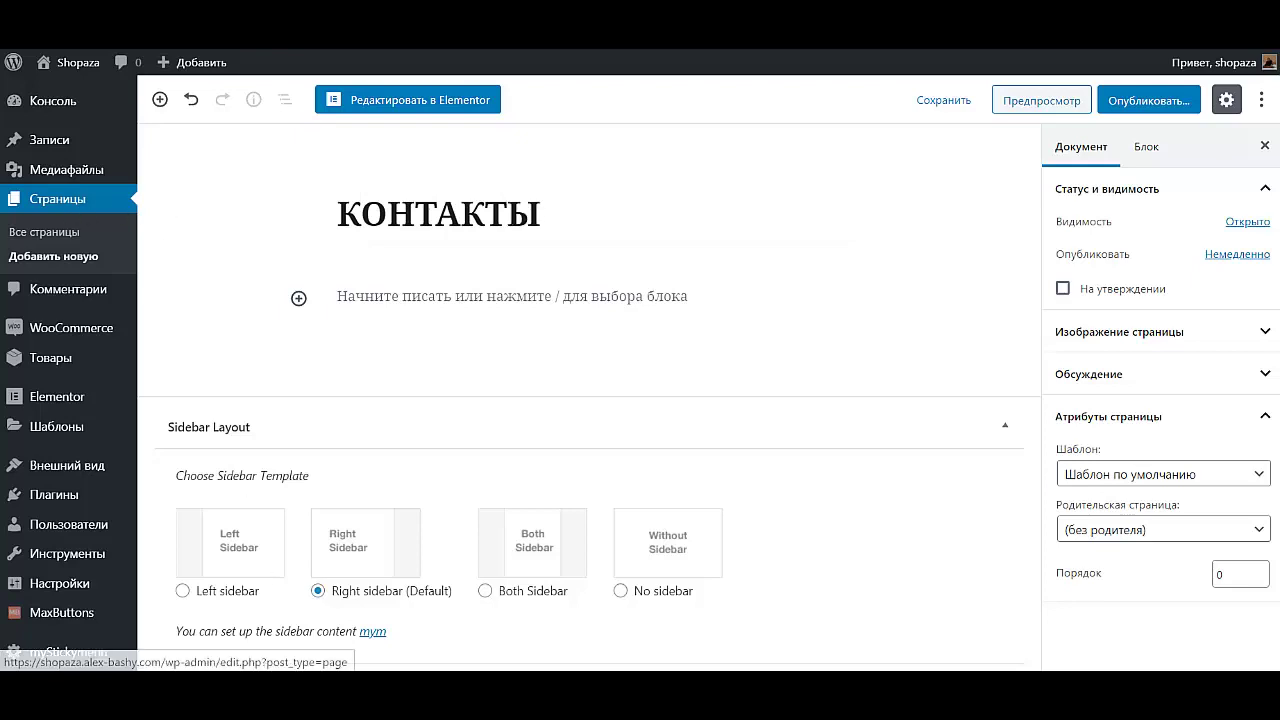
{"action": "left_click", "coordinate": [1157, 476]}
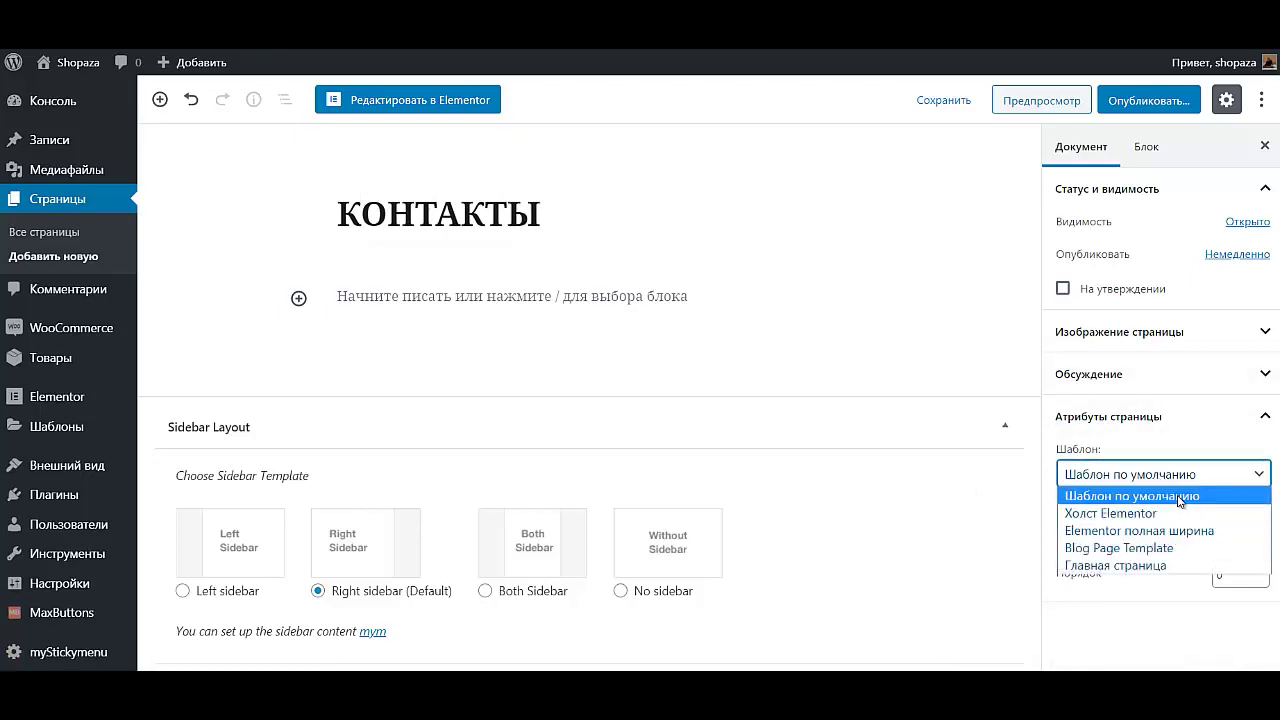
{"action": "left_click", "coordinate": [1180, 500]}
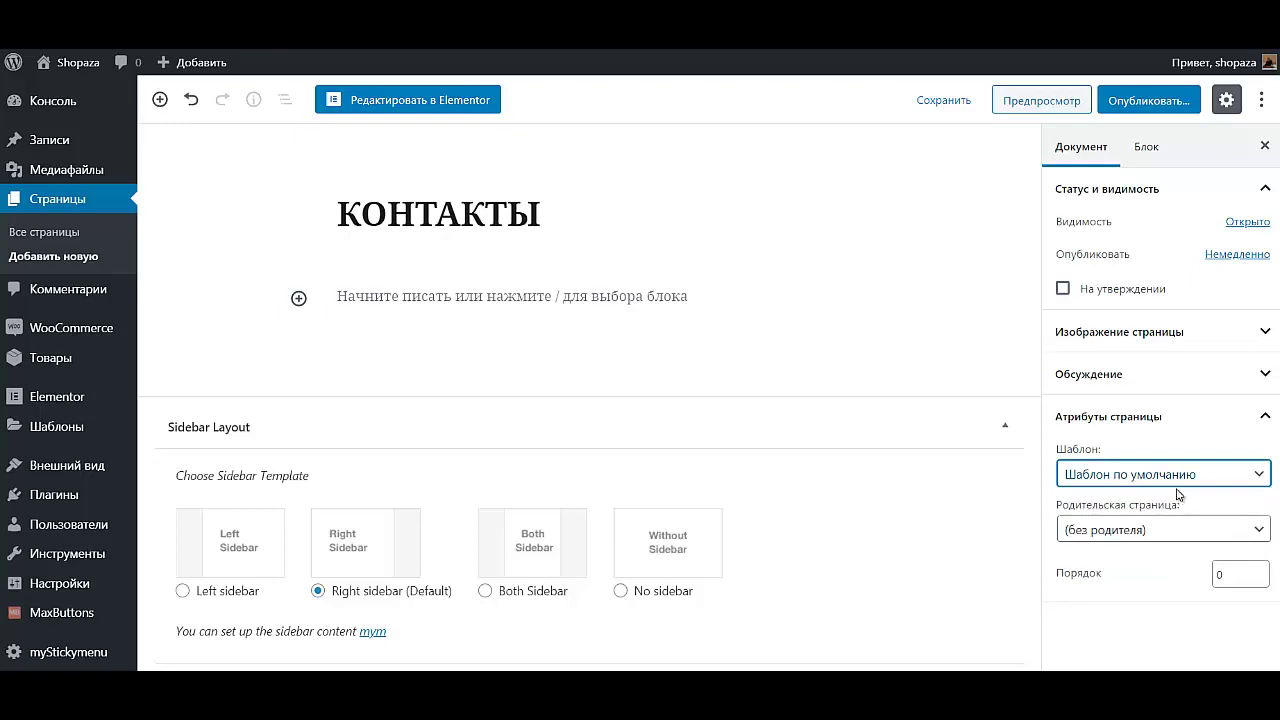
{"action": "left_click", "coordinate": [1148, 100]}
{"action": "left_click", "coordinate": [1134, 104]}
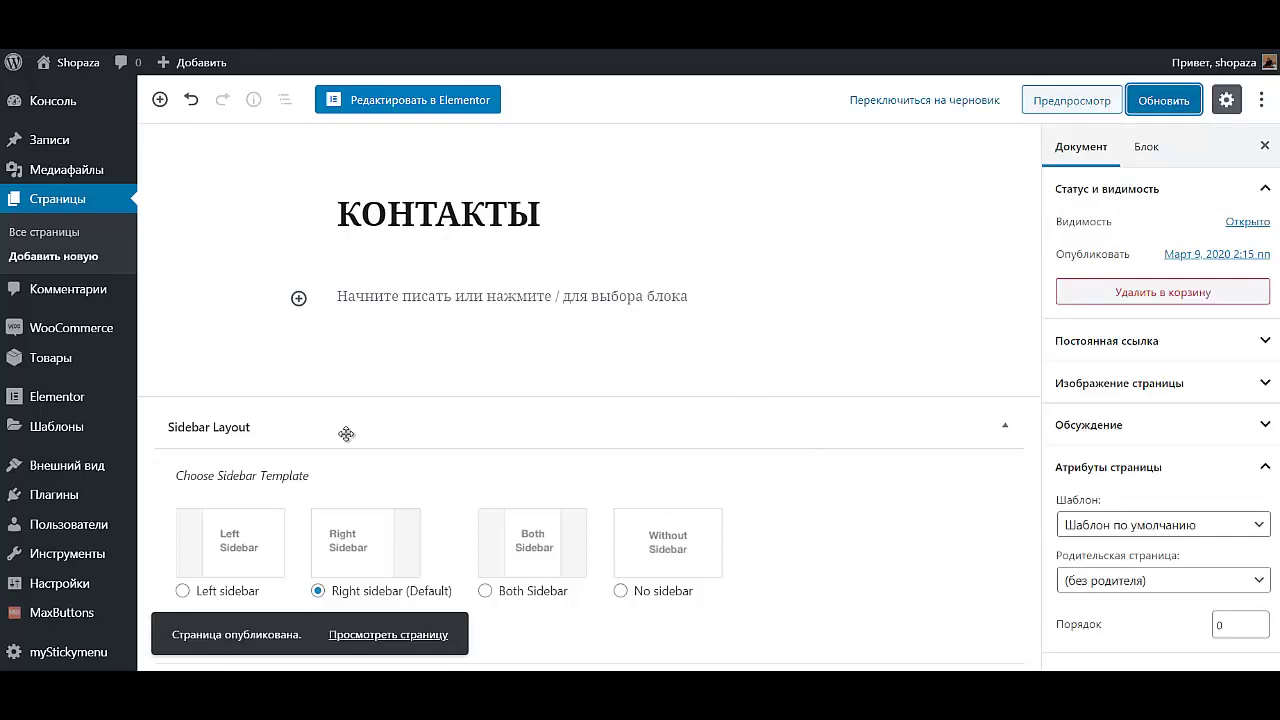
{"action": "left_click", "coordinate": [630, 570]}
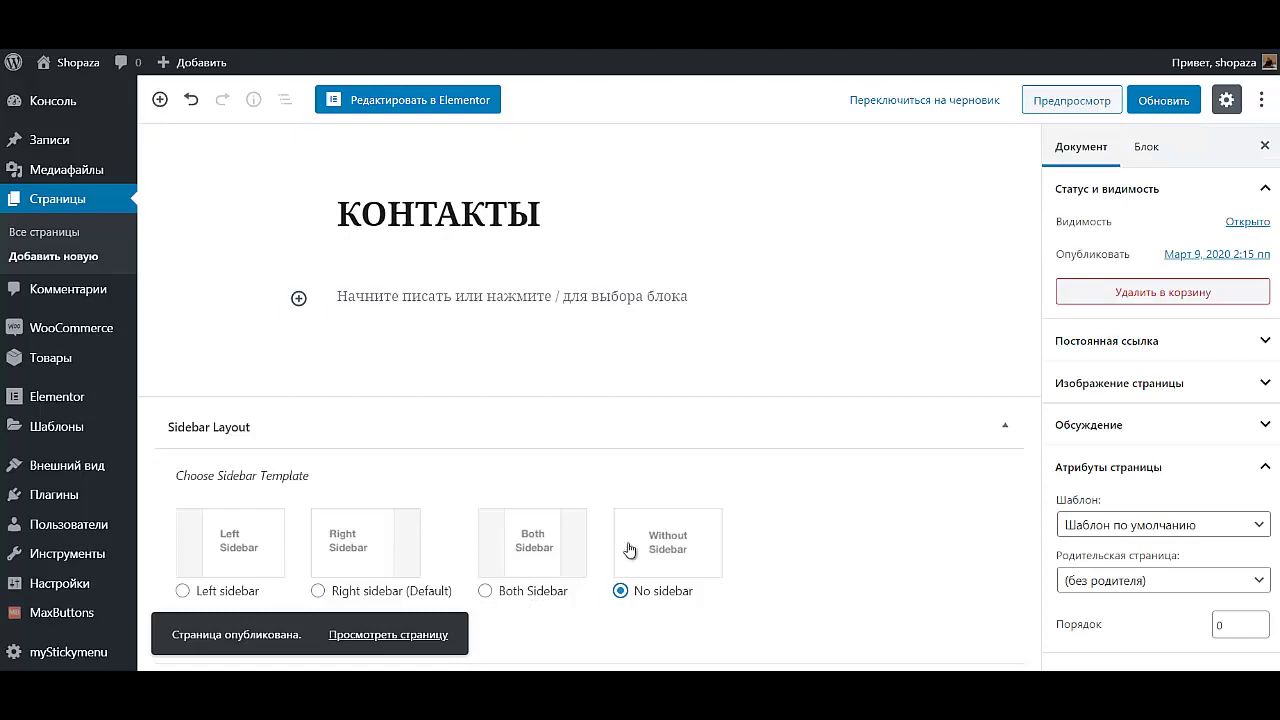
{"action": "left_click", "coordinate": [1170, 102]}
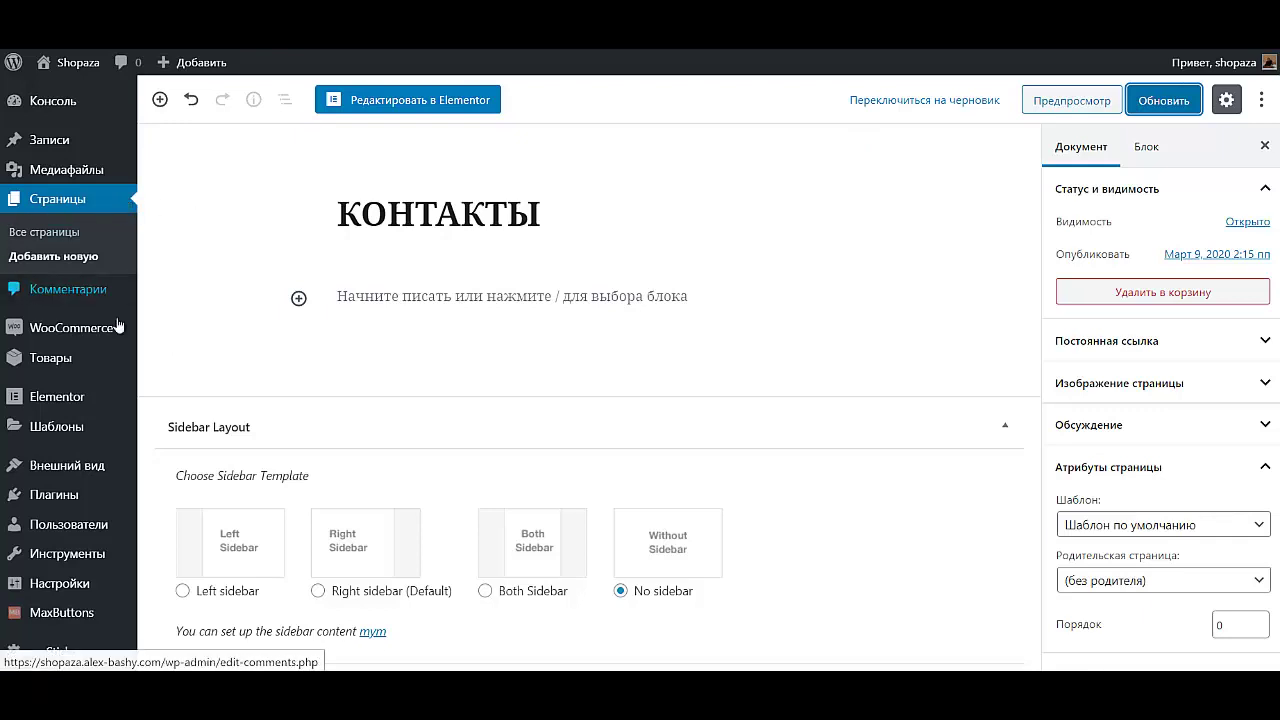
Step: Open the Hello world! post for editing and retitle it О МАГАЗИНЕ
{"action": "left_click", "coordinate": [45, 141]}
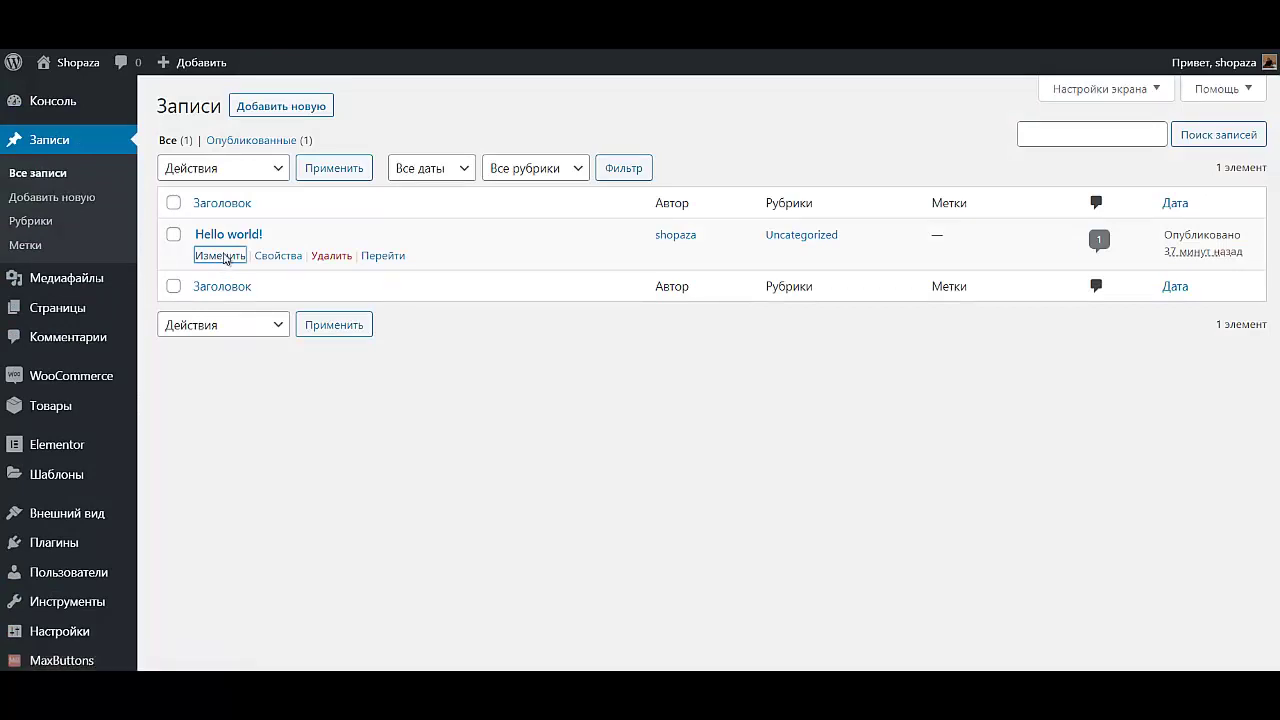
{"action": "left_click", "coordinate": [226, 257]}
{"action": "left_click_drag", "start_coordinate": [623, 214], "coordinate": [312, 226]}
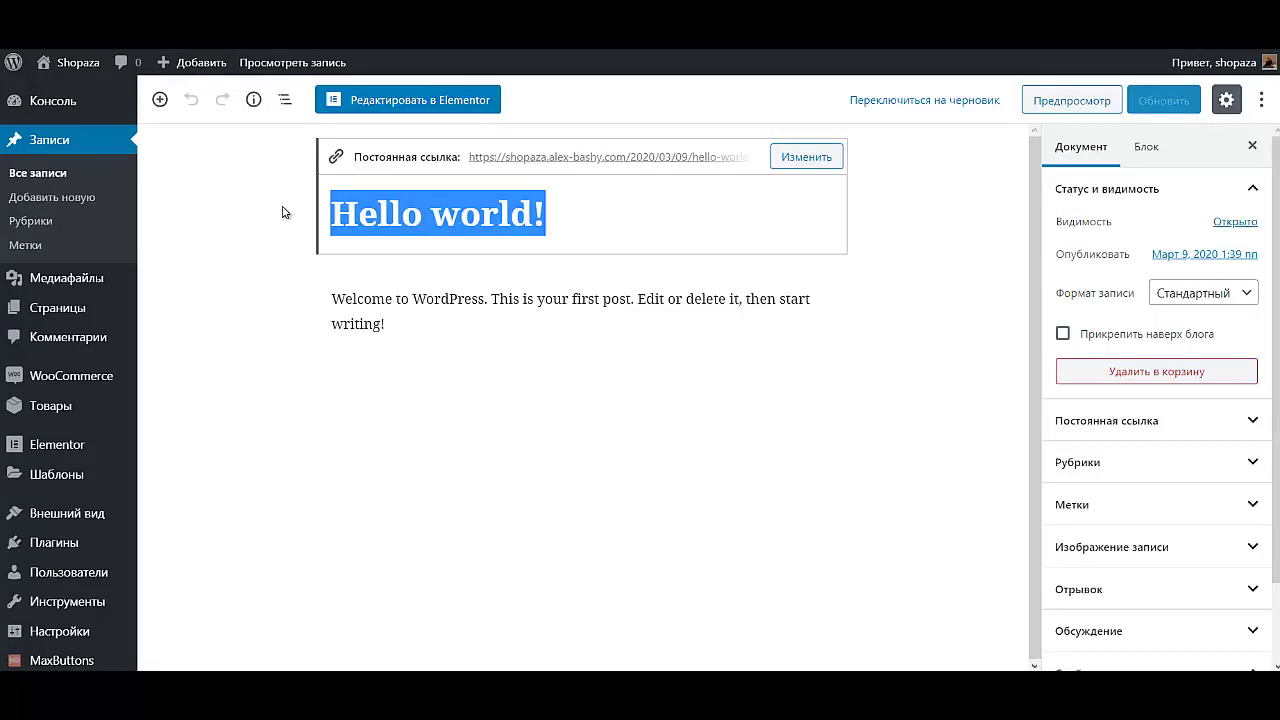
{"action": "type", "text": "O"}
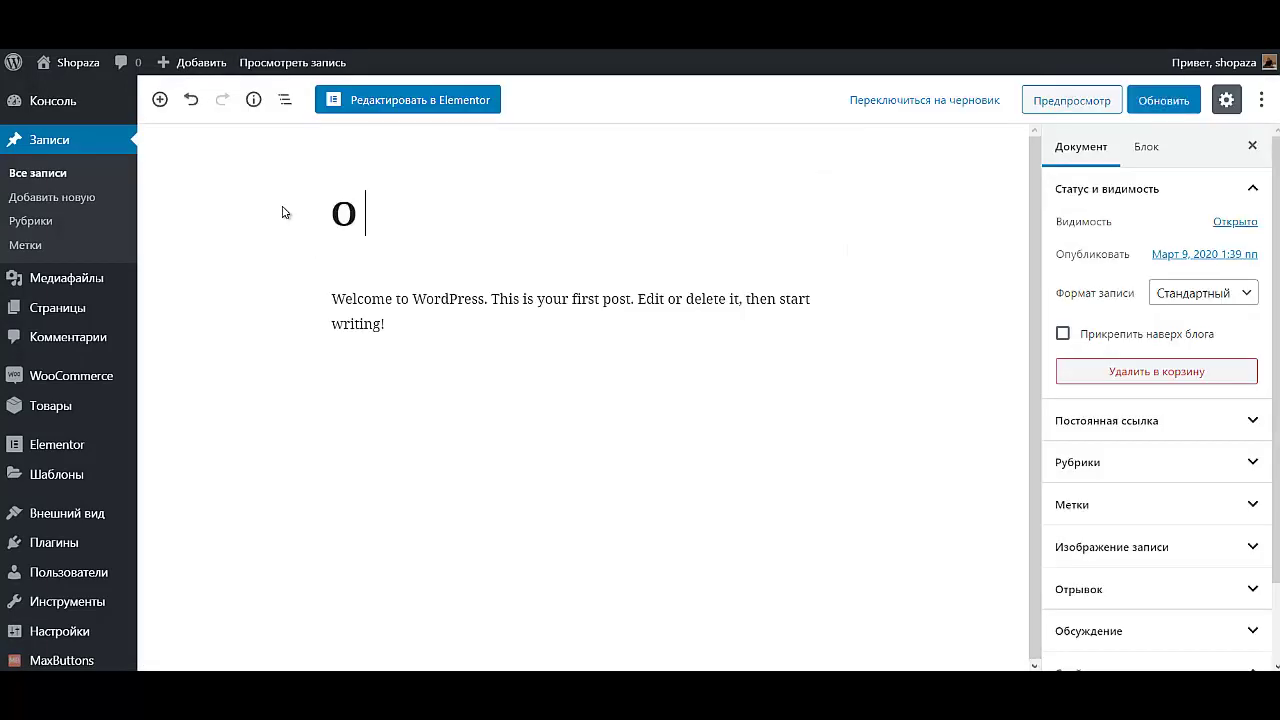
{"action": "type", "text": " МАГАЗИН"}
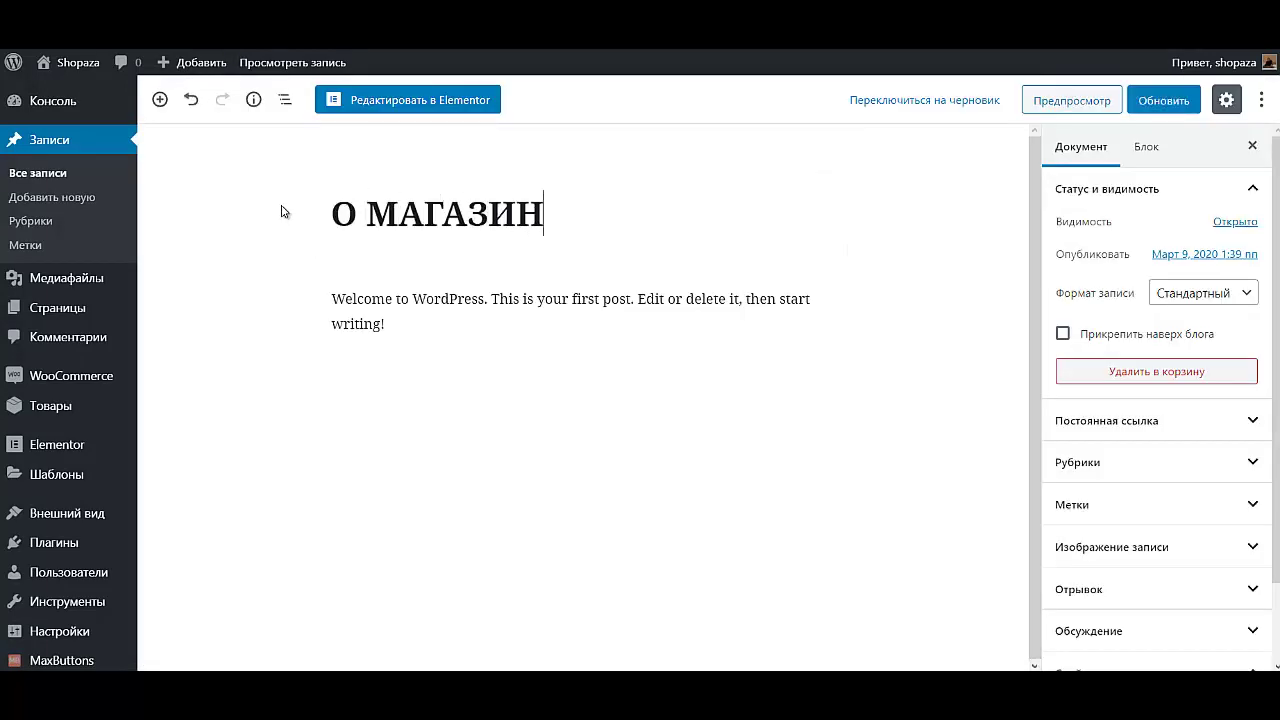
{"action": "type", "text": "Е"}
Step: Delete the welcome paragraph from the post's body and update the post
{"action": "left_click_drag", "start_coordinate": [388, 323], "coordinate": [289, 287]}
{"action": "key", "text": "BackSpace"}
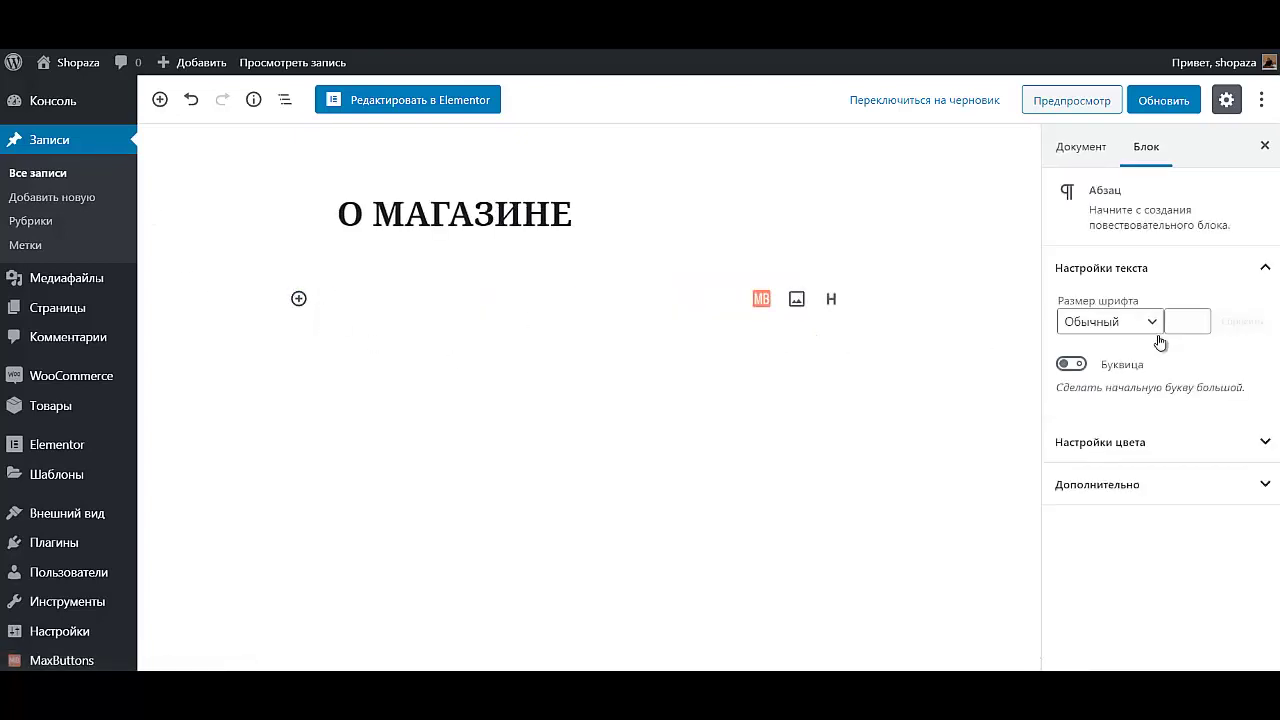
{"action": "left_click", "coordinate": [1162, 104]}
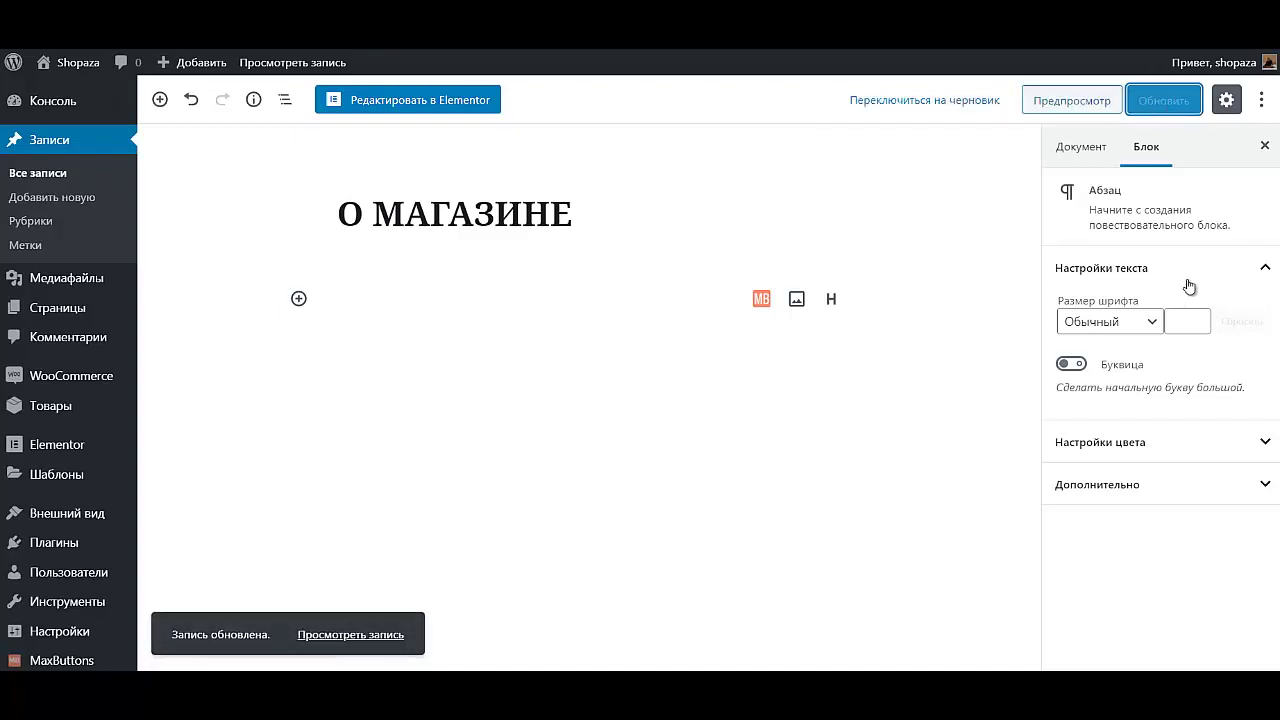
{"action": "left_click", "coordinate": [1264, 147]}
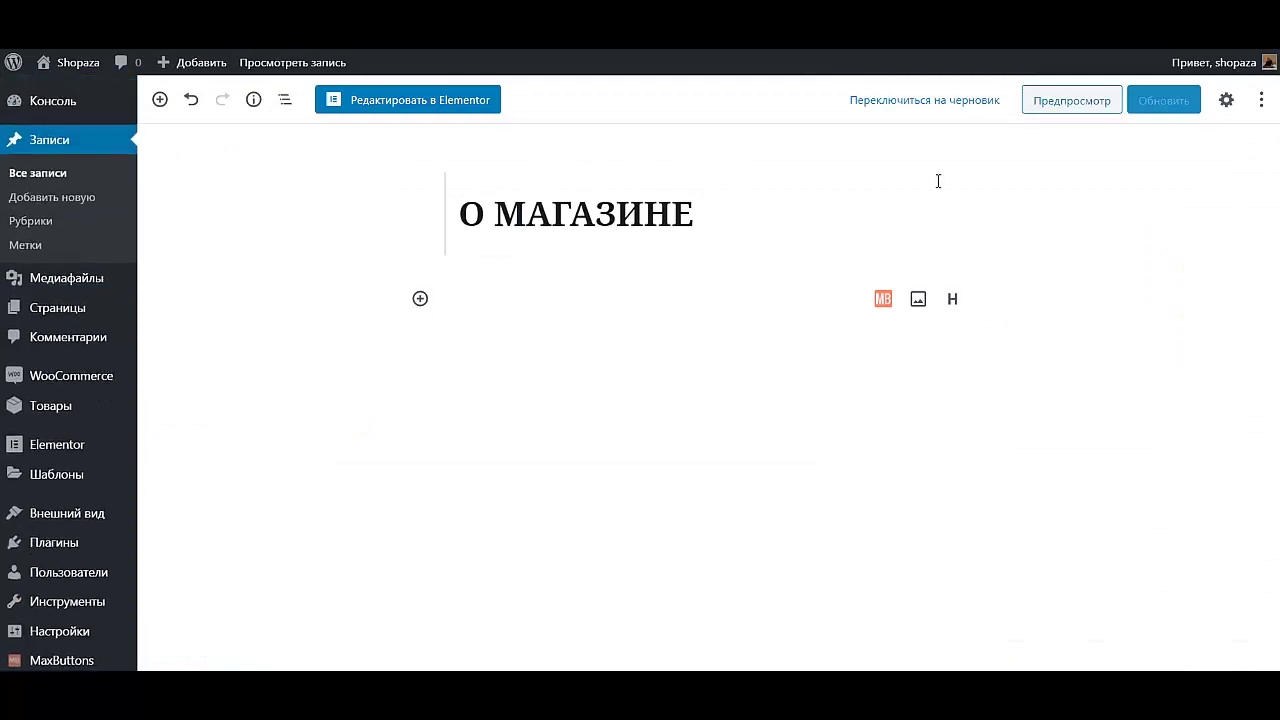
{"action": "left_click", "coordinate": [644, 212]}
{"action": "left_click", "coordinate": [1227, 101]}
{"action": "left_click", "coordinate": [1227, 101]}
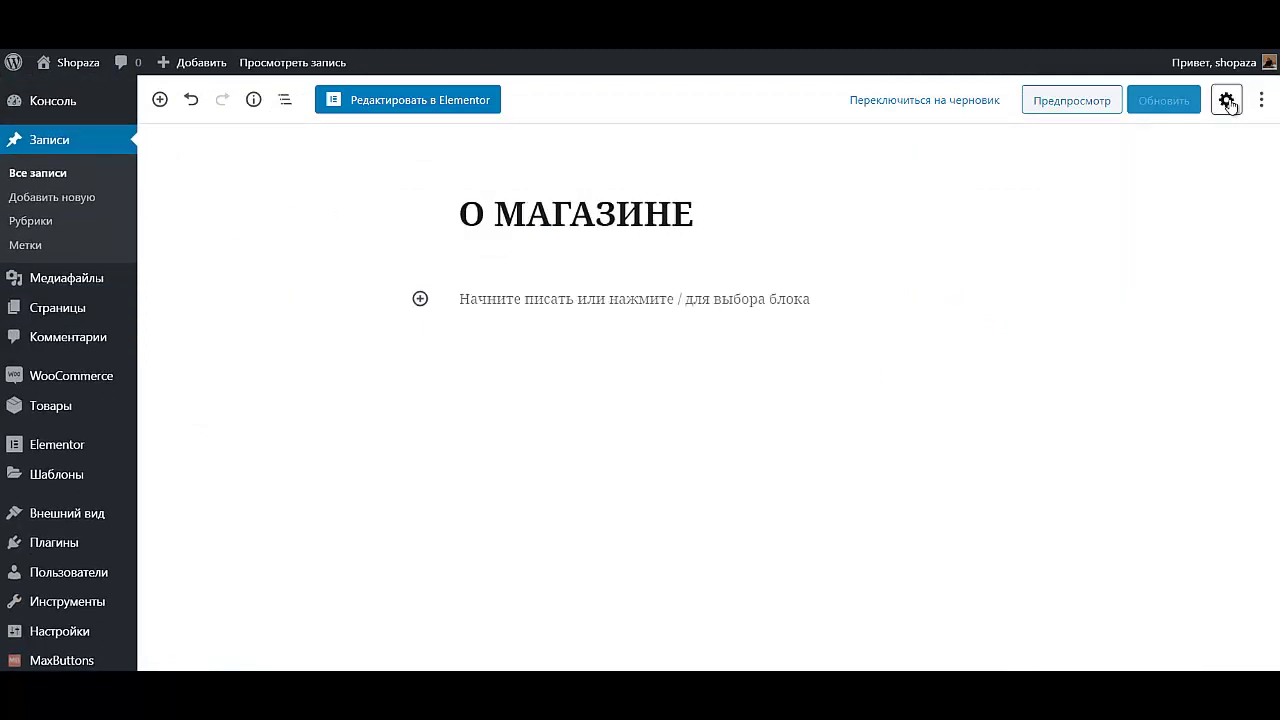
Step: Set baner-scaled.jpg from the media library as the post's featured image and update the post
{"action": "left_click", "coordinate": [1227, 101]}
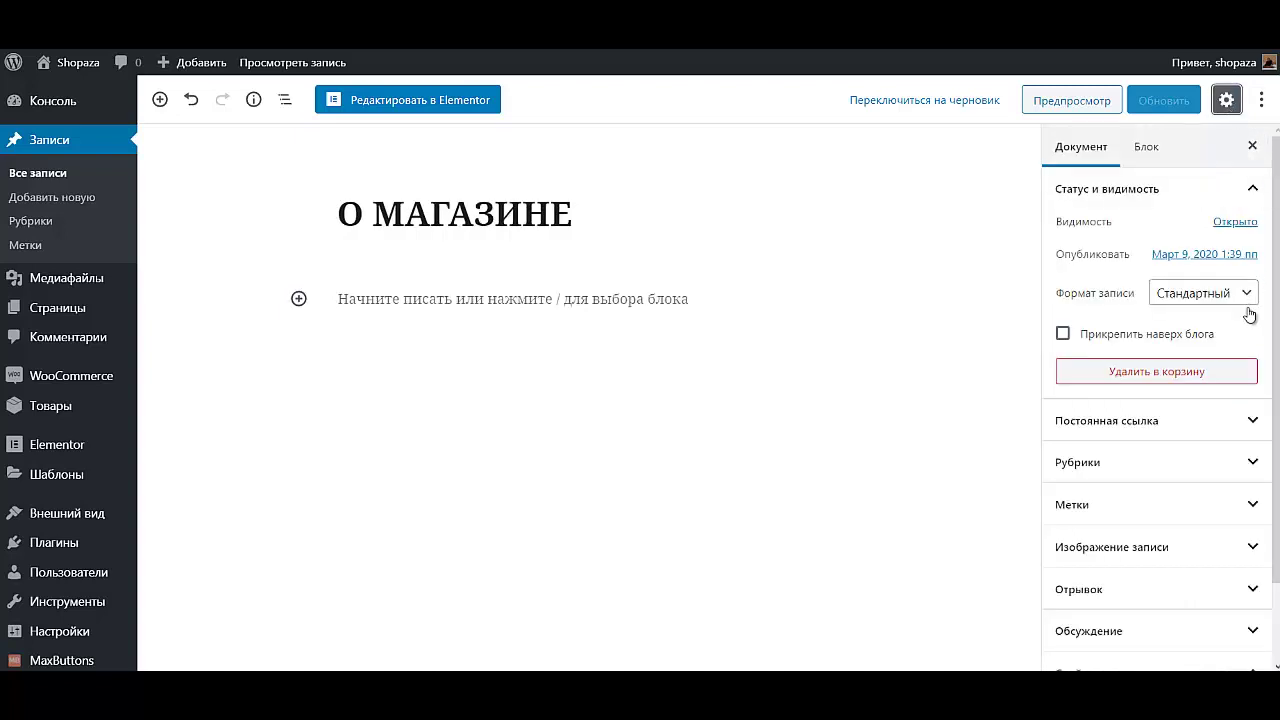
{"action": "scroll", "coordinate": [1011, 606], "scroll_direction": "down", "scroll_amount": 2}
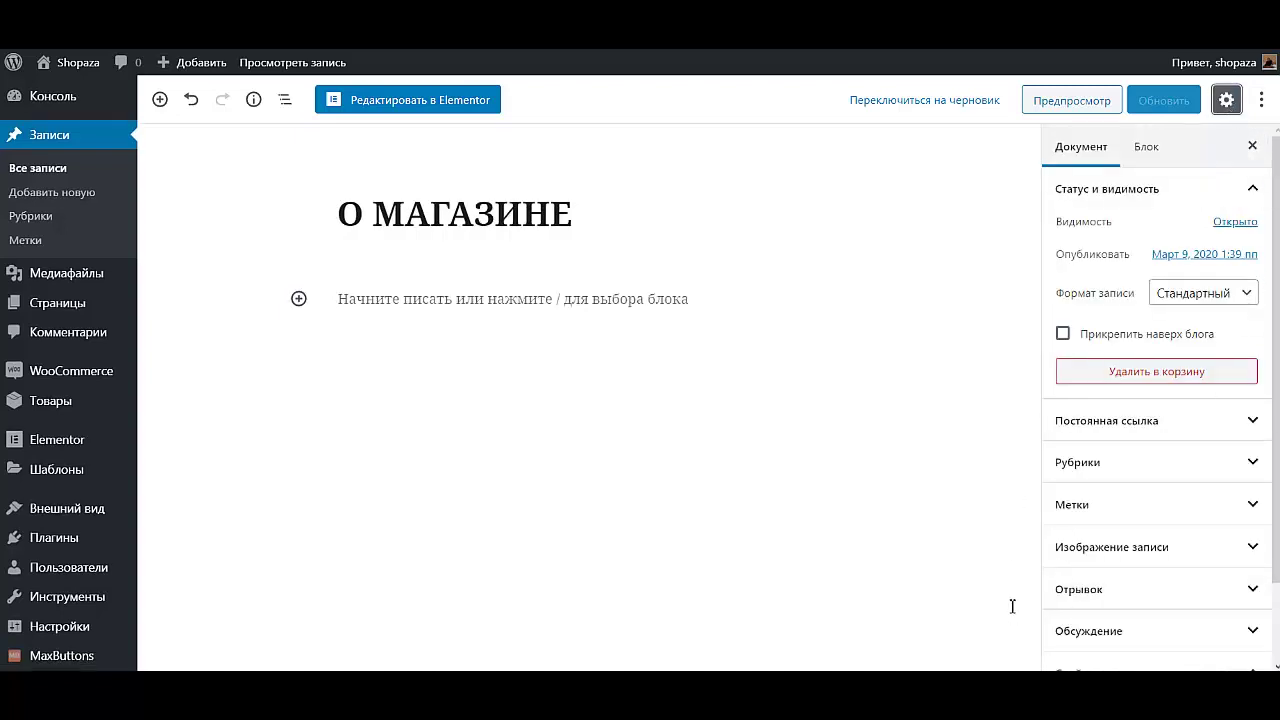
{"action": "left_click", "coordinate": [1132, 555]}
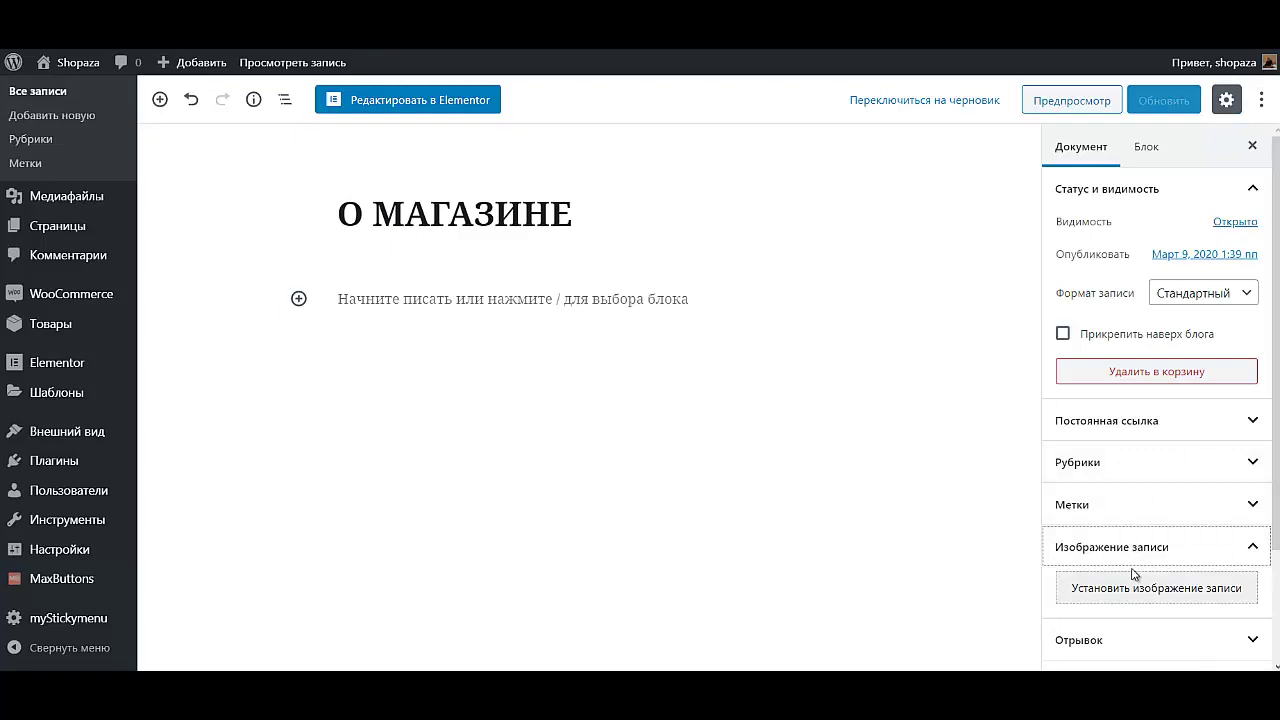
{"action": "left_click", "coordinate": [1134, 594]}
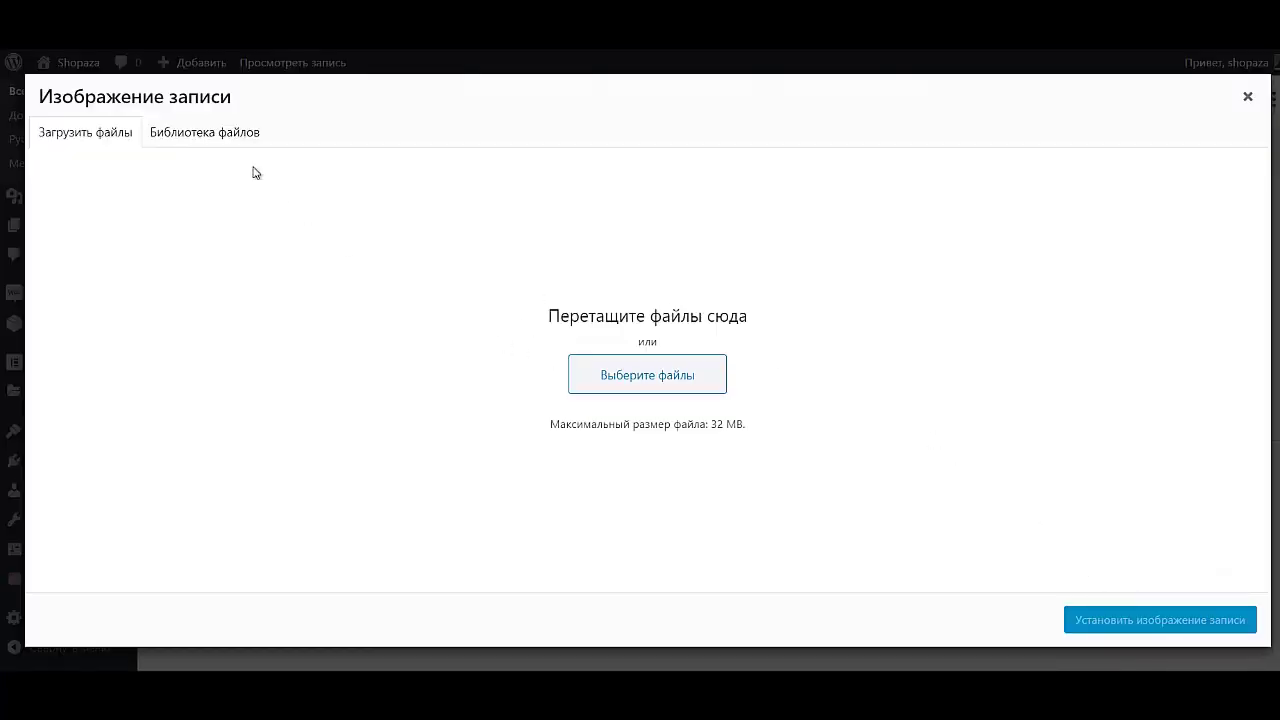
{"action": "left_click", "coordinate": [245, 138]}
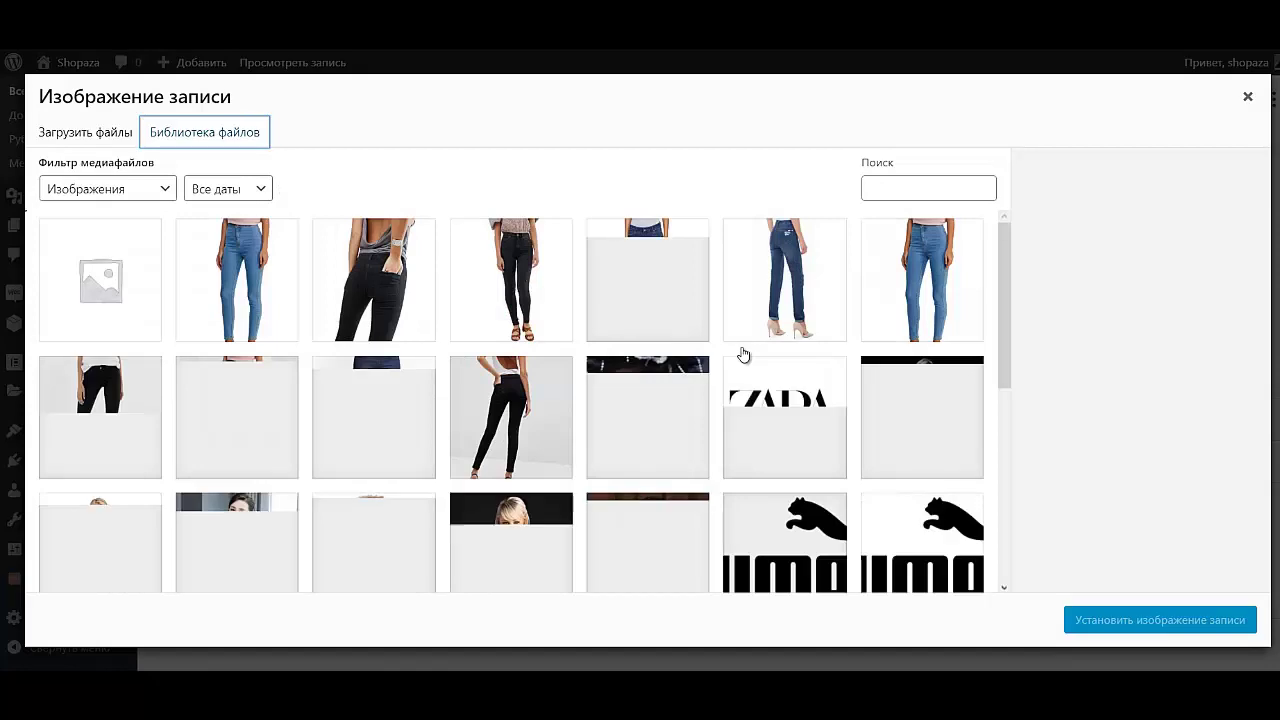
{"action": "scroll", "coordinate": [650, 380], "scroll_direction": "down", "scroll_amount": 5}
{"action": "left_click", "coordinate": [555, 409]}
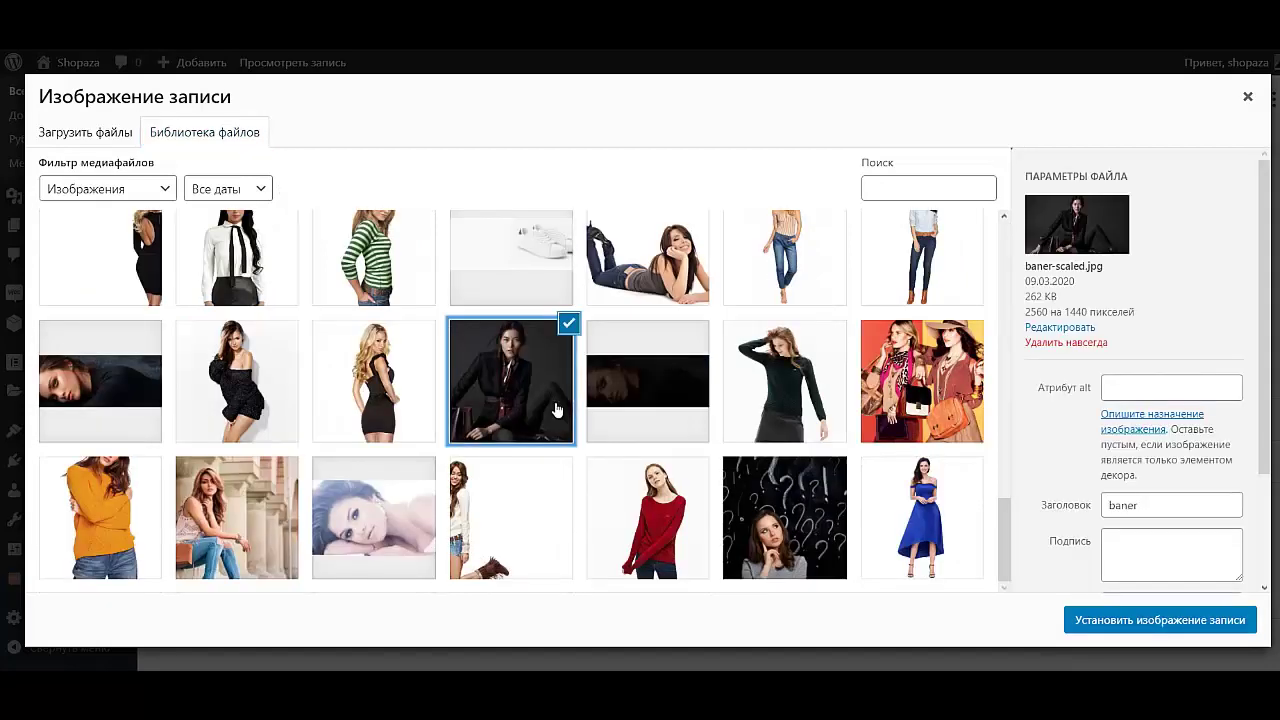
{"action": "left_click", "coordinate": [1080, 617]}
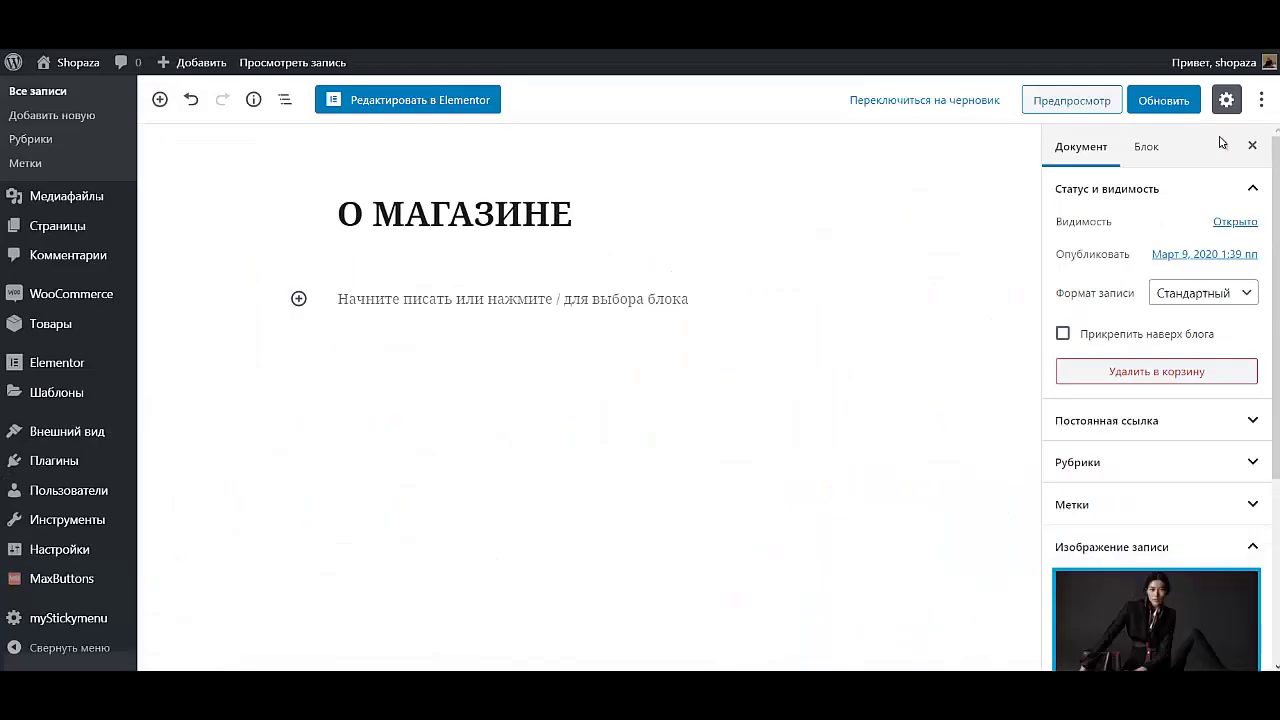
{"action": "left_click", "coordinate": [1166, 107]}
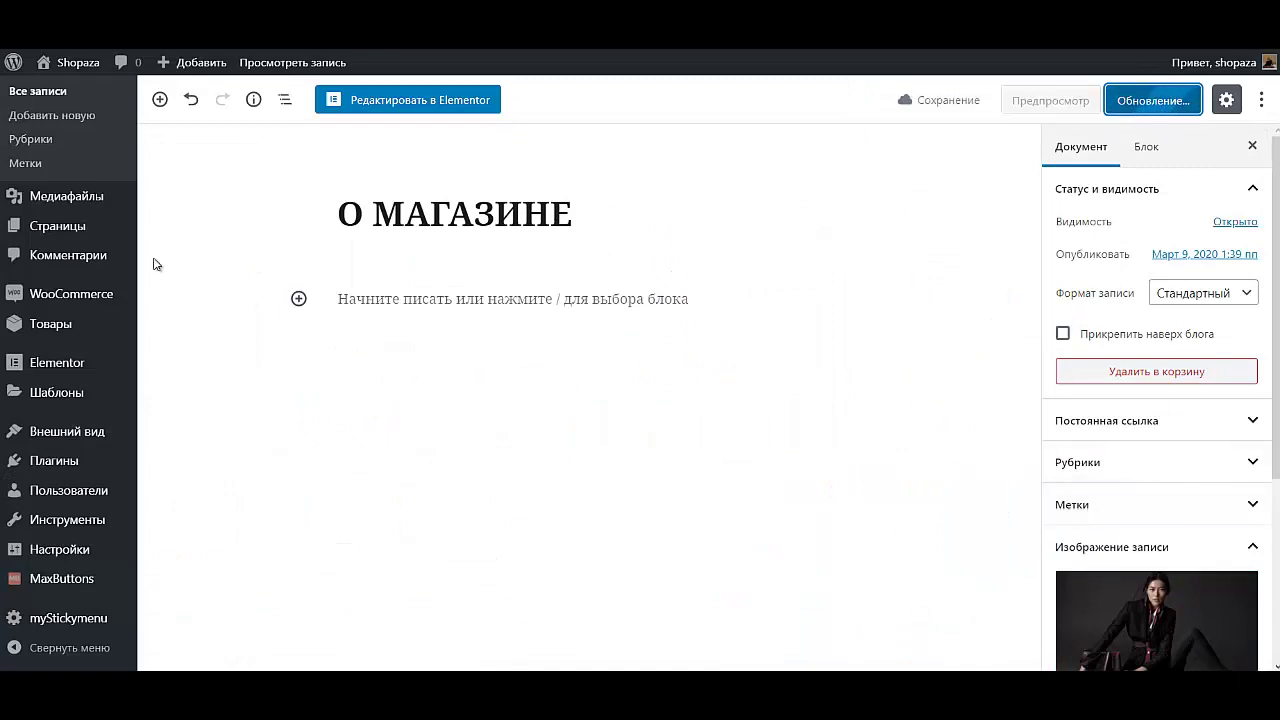
Step: Return to the admin dashboard and open the WPForms forms overview
{"action": "scroll", "coordinate": [72, 103], "scroll_direction": "up", "scroll_amount": 2}
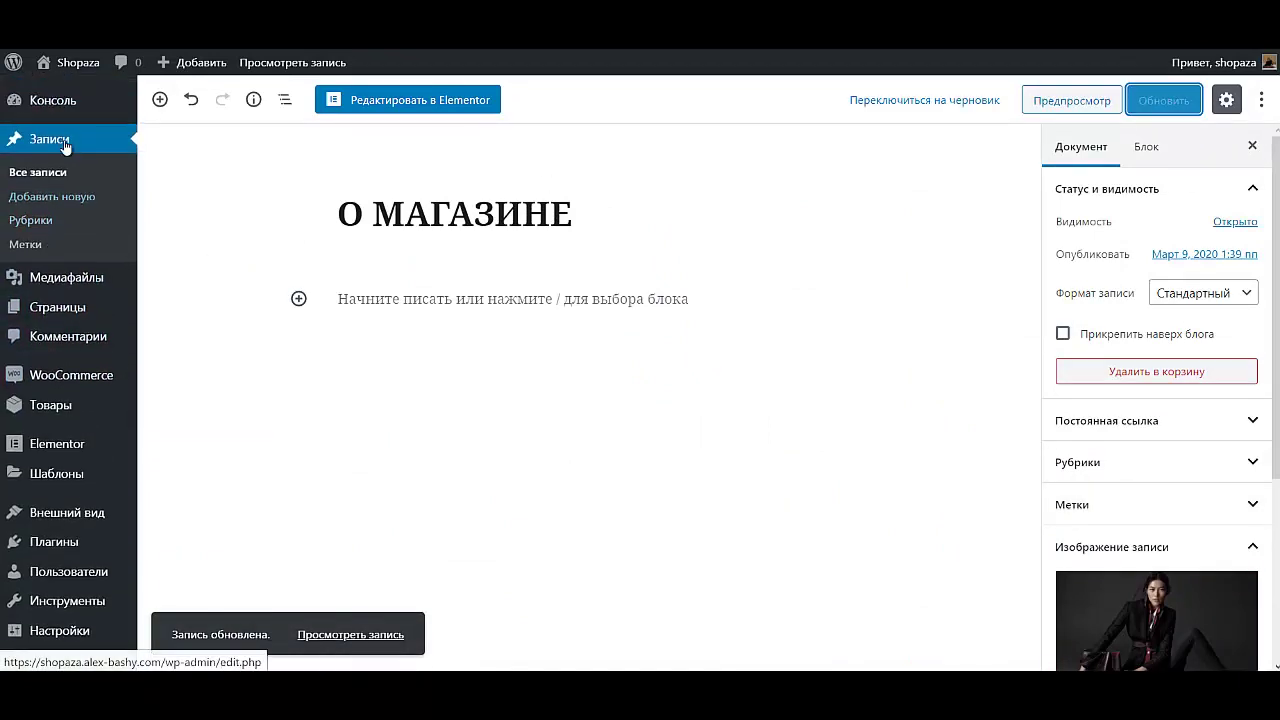
{"action": "left_click", "coordinate": [52, 101]}
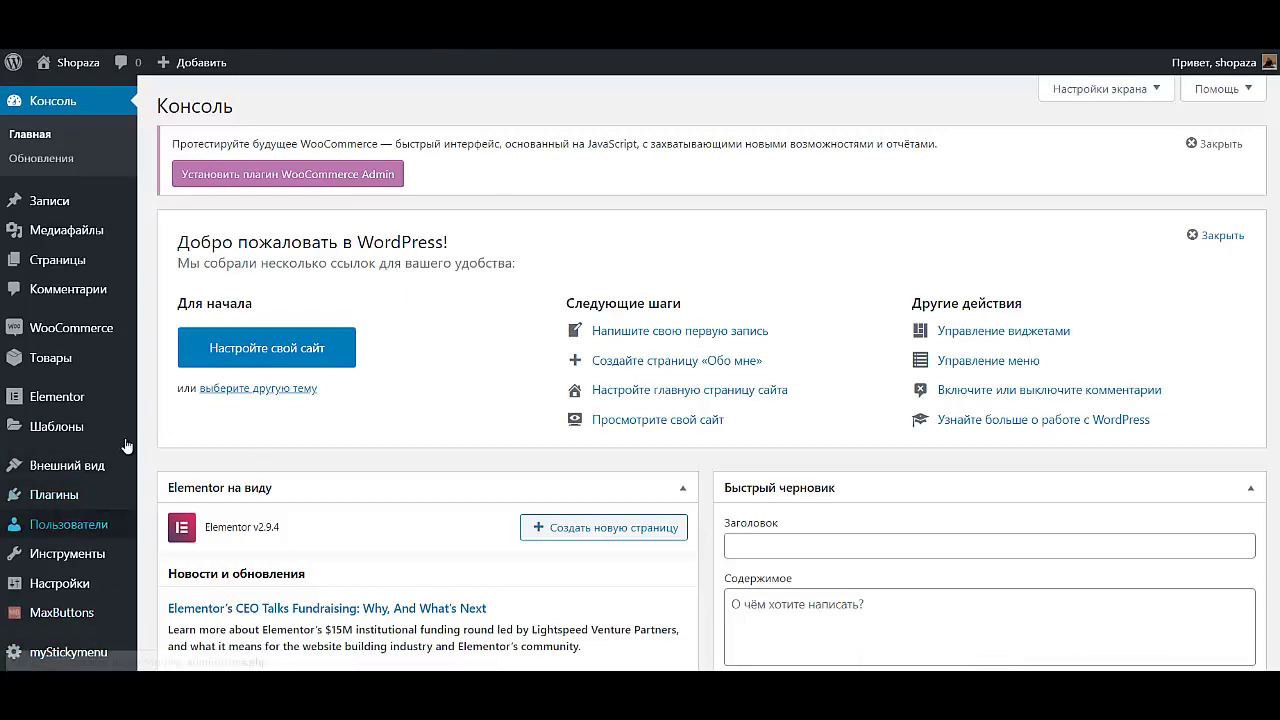
{"action": "mouse_move", "coordinate": [49, 477]}
{"action": "scroll", "coordinate": [49, 477], "scroll_direction": "down", "scroll_amount": 5}
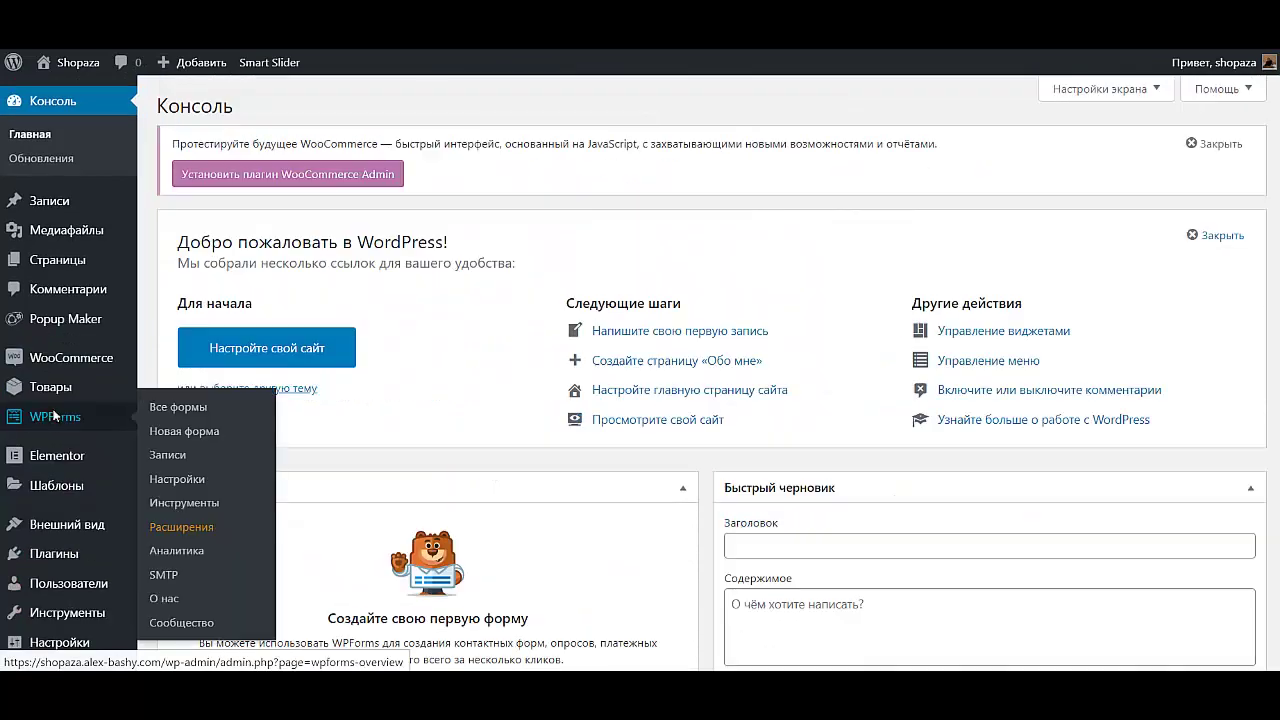
{"action": "left_click", "coordinate": [62, 422]}
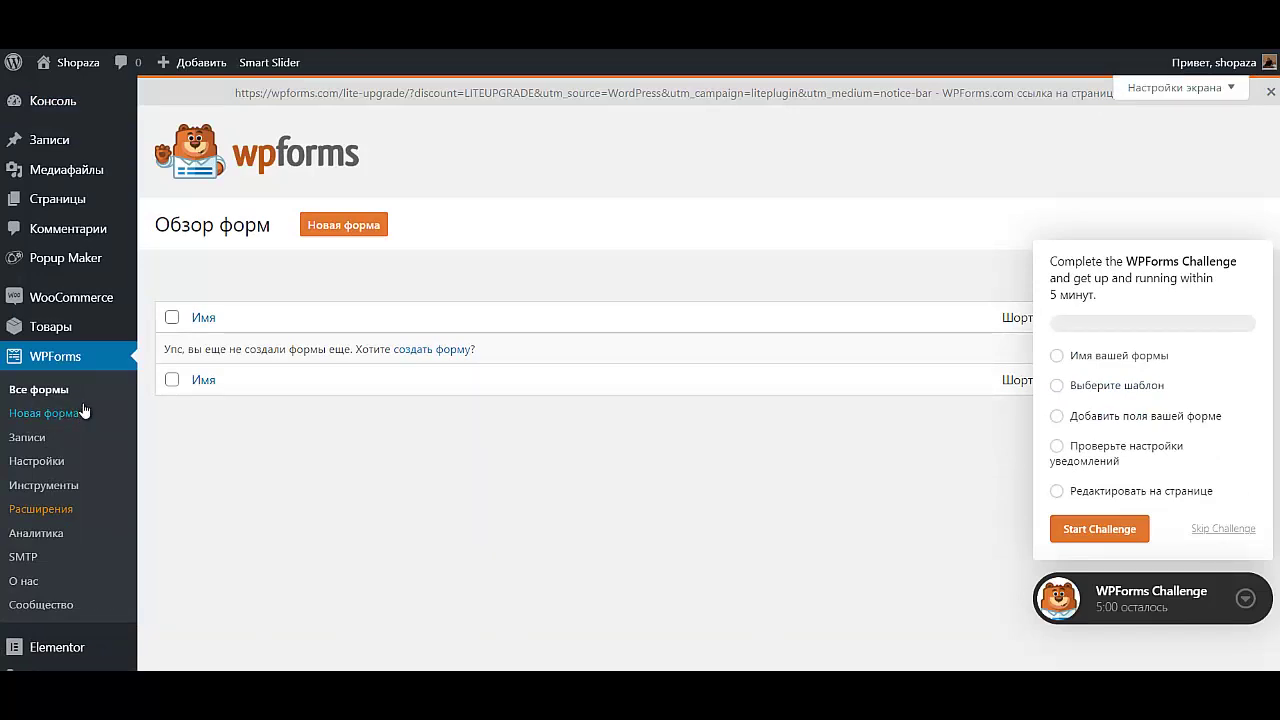
Step: Create a new form named КОНСУЛЬТАЦИЯ from the blank form template Пустая форма
{"action": "left_click", "coordinate": [360, 227]}
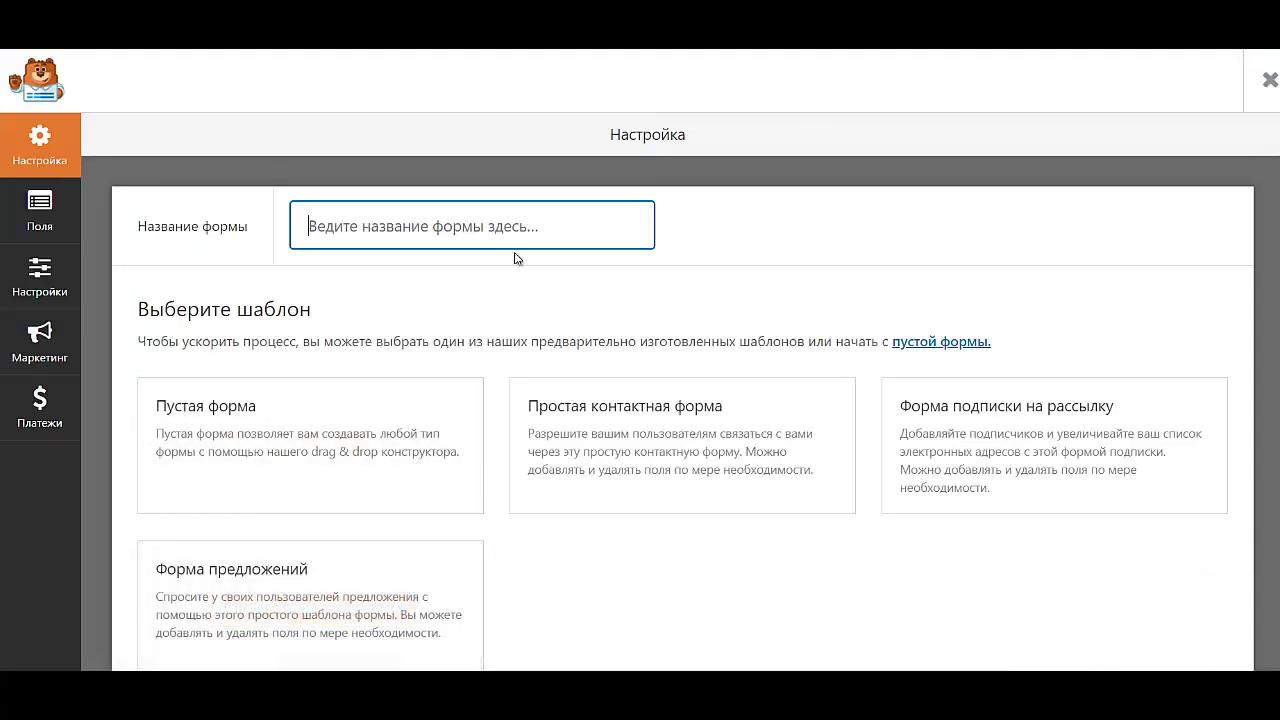
{"action": "left_click", "coordinate": [527, 225]}
{"action": "left_click", "coordinate": [446, 310]}
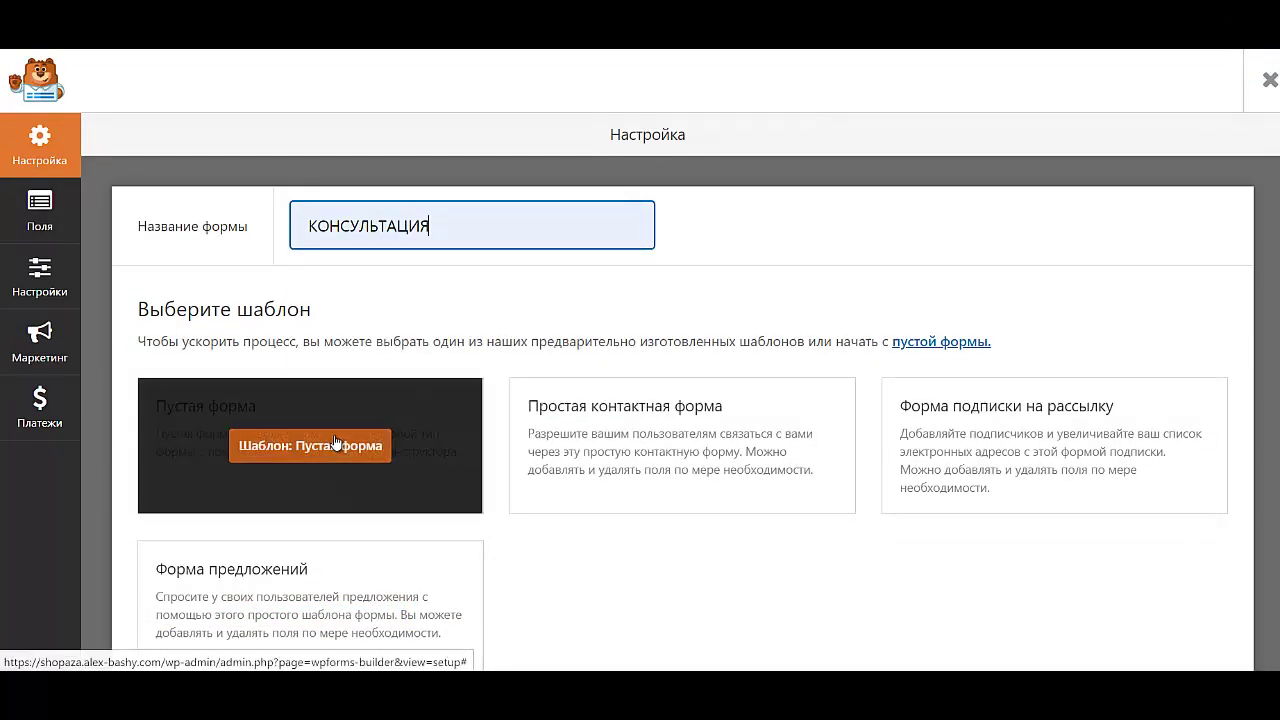
{"action": "left_click", "coordinate": [333, 449]}
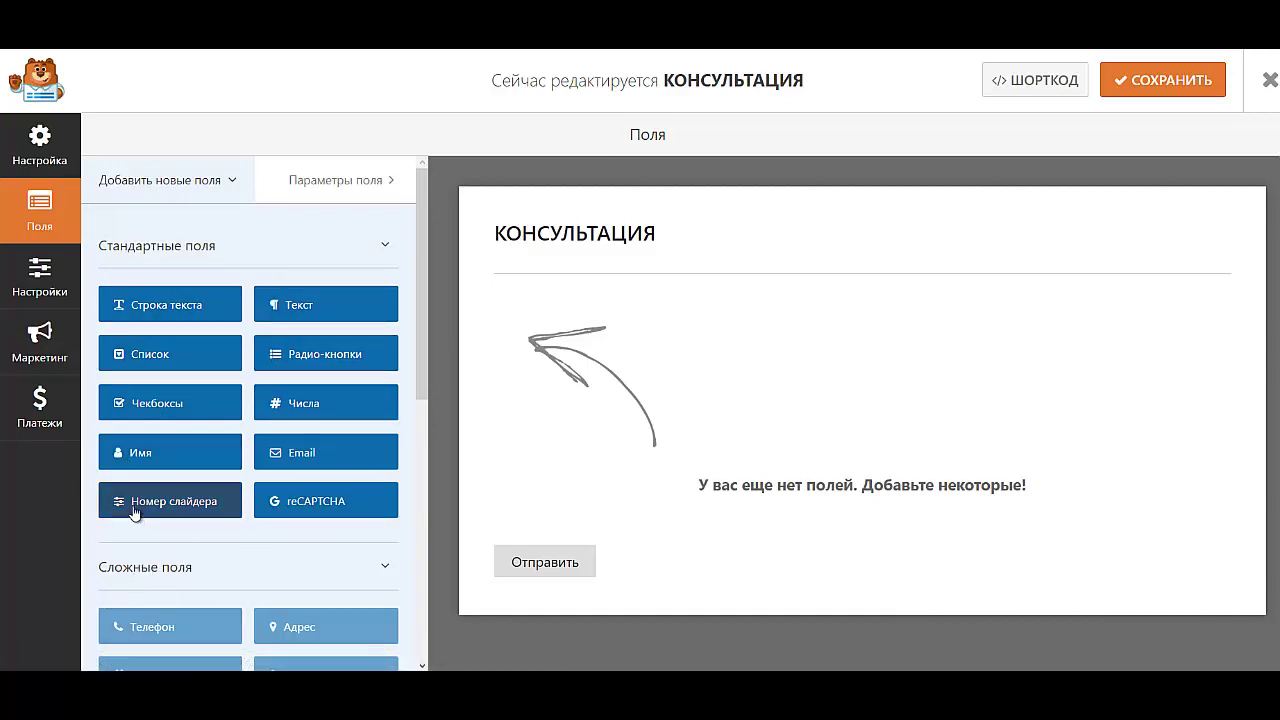
Step: Add a name field (Имя) and a single-line text field (Строка текста) to the form
{"action": "left_click", "coordinate": [132, 458]}
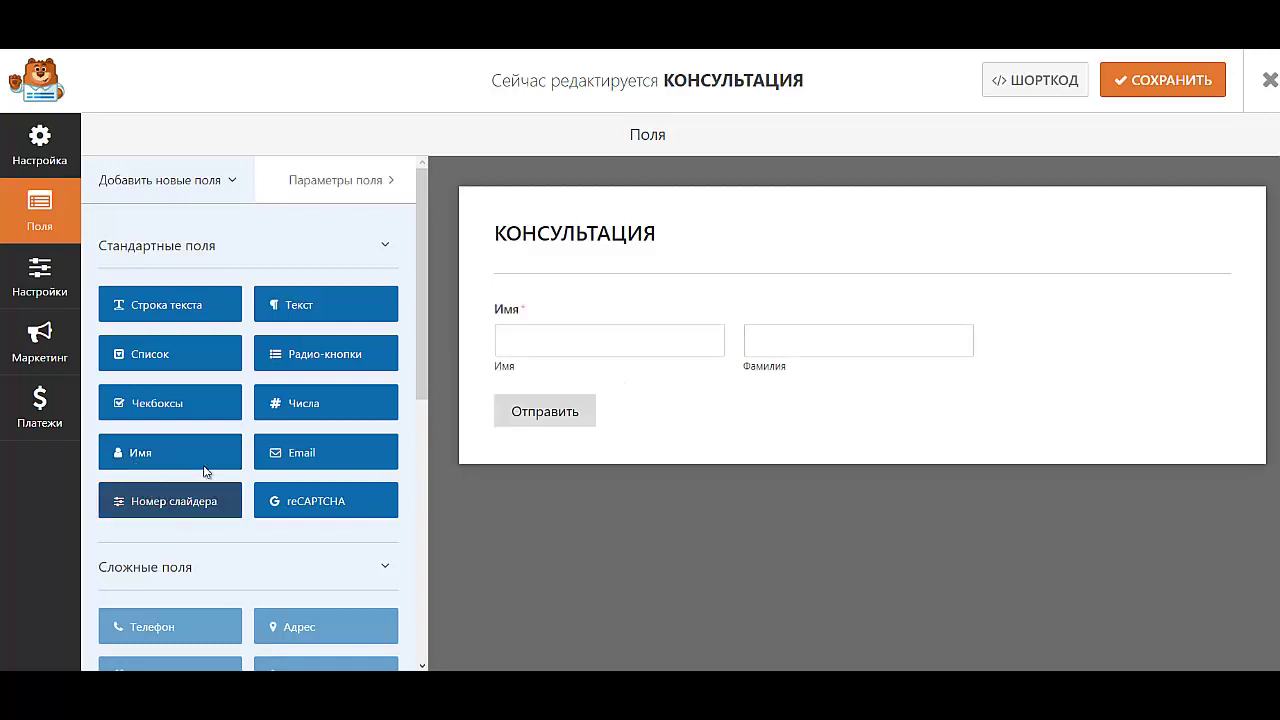
{"action": "scroll", "coordinate": [177, 500], "scroll_direction": "down", "scroll_amount": 3}
{"action": "scroll", "coordinate": [183, 479], "scroll_direction": "up", "scroll_amount": 3}
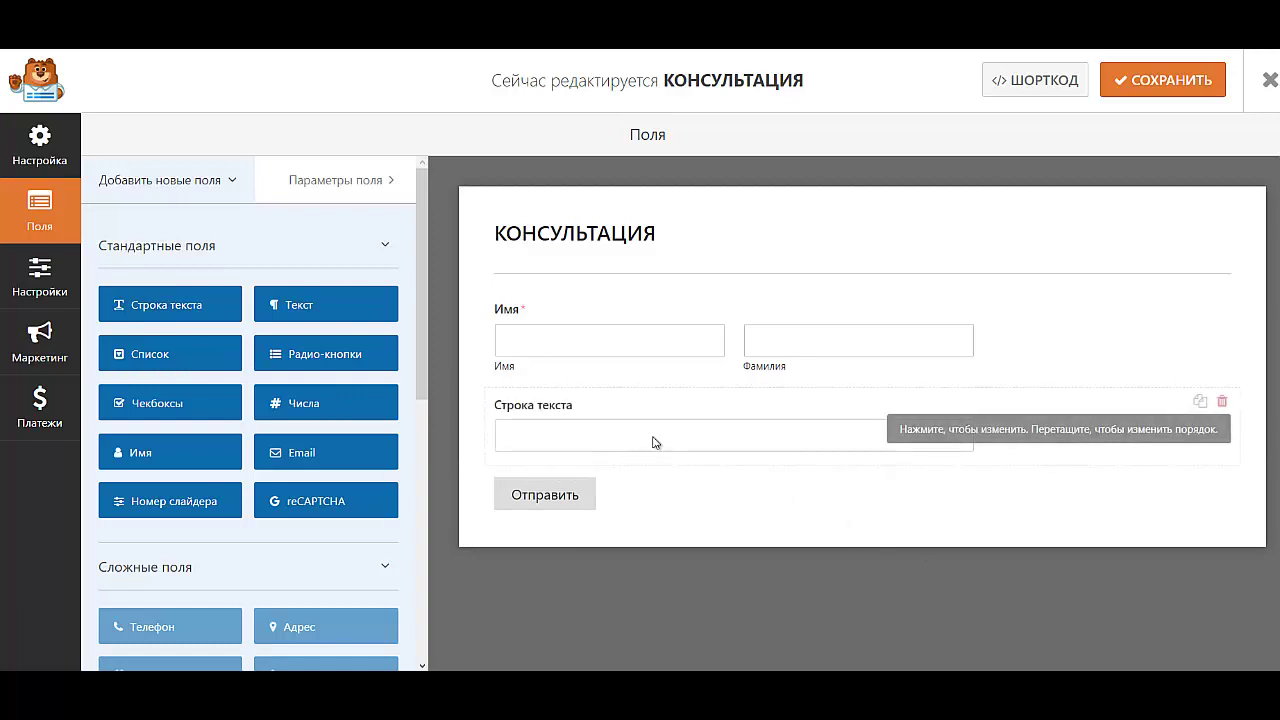
Step: Set the name field's format to Простое
{"action": "left_click", "coordinate": [537, 313]}
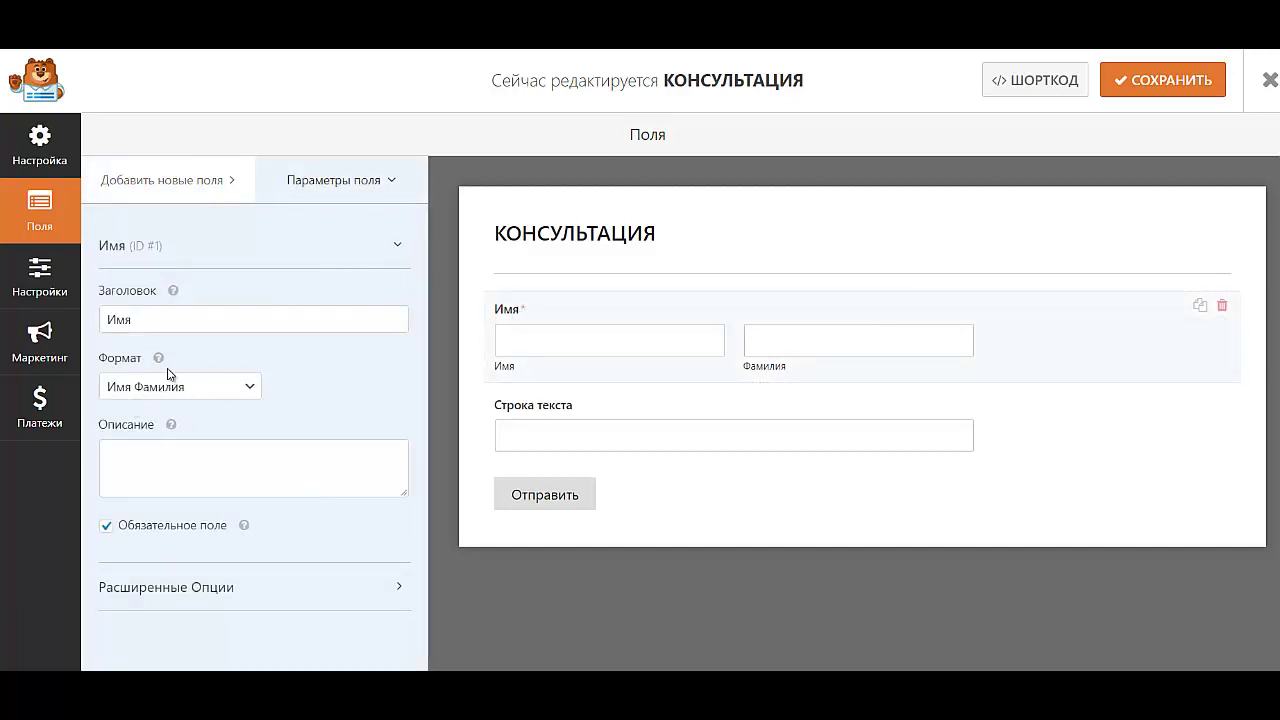
{"action": "left_click", "coordinate": [197, 394]}
{"action": "left_click", "coordinate": [192, 409]}
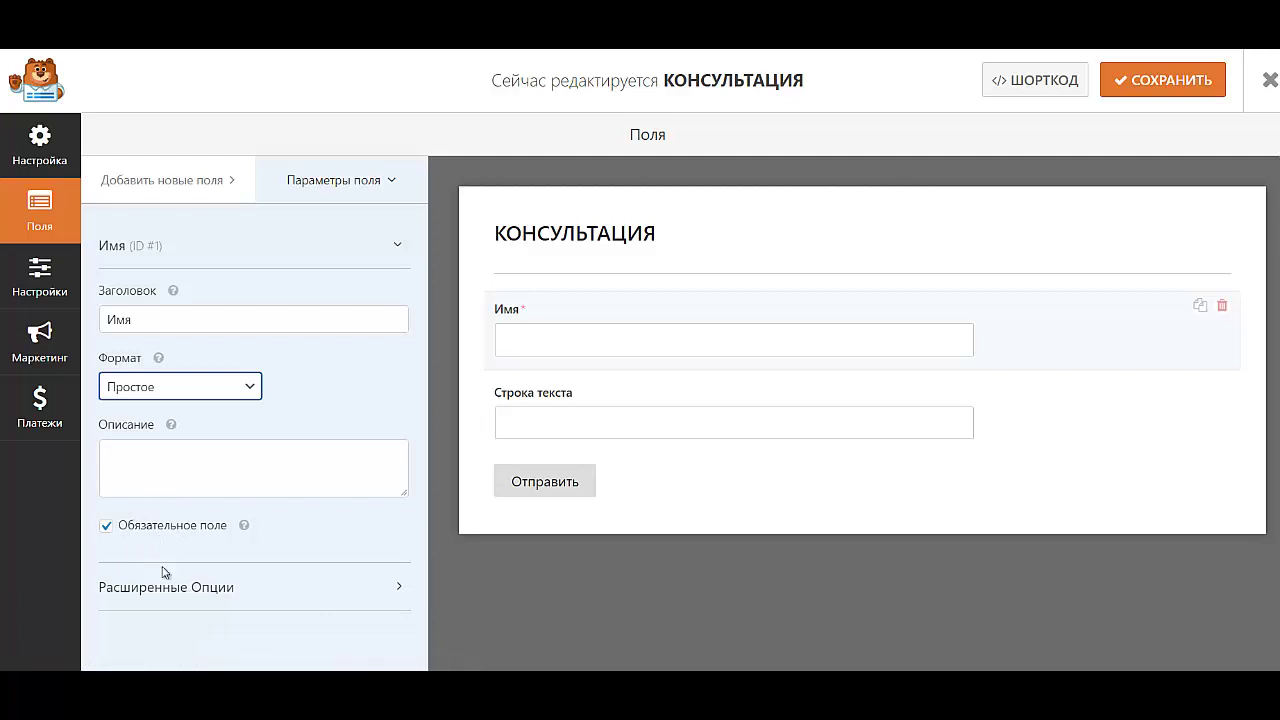
Step: Give the name field the placeholder text Имя and hide its label through the advanced options
{"action": "left_click", "coordinate": [170, 603]}
{"action": "scroll", "coordinate": [171, 560], "scroll_direction": "down", "scroll_amount": 3}
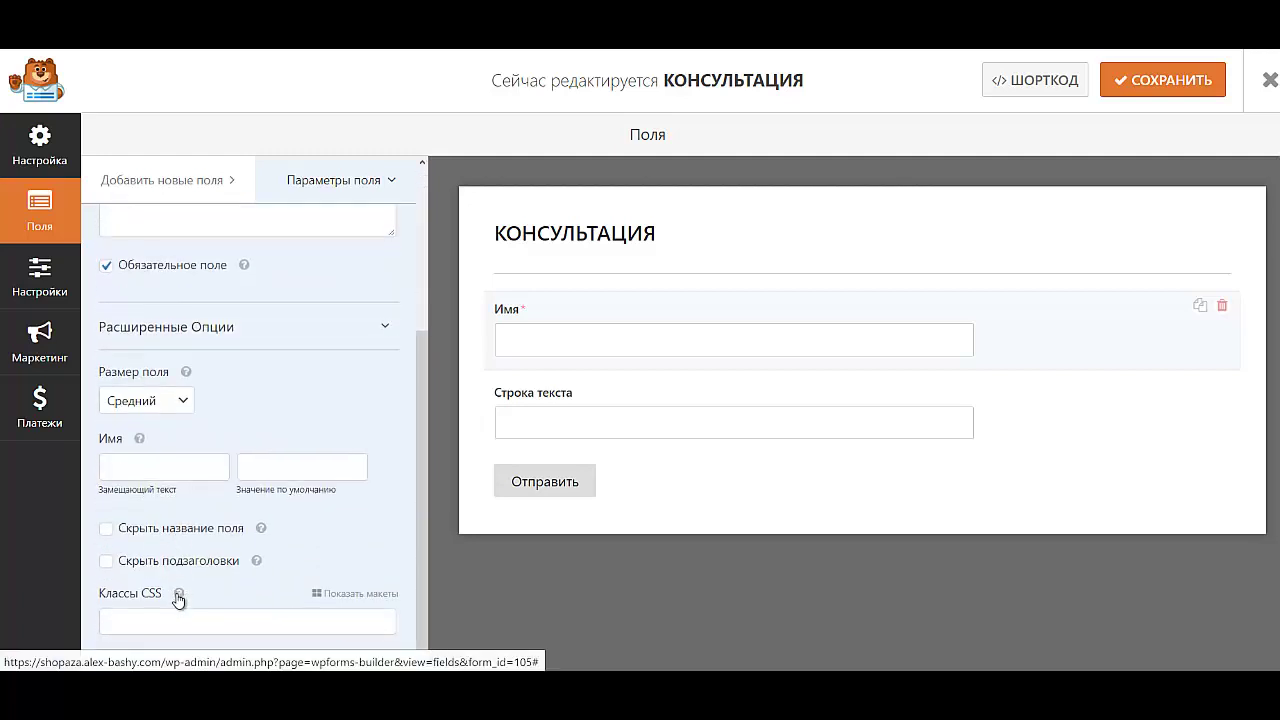
{"action": "left_click", "coordinate": [180, 472]}
{"action": "left_click", "coordinate": [163, 503]}
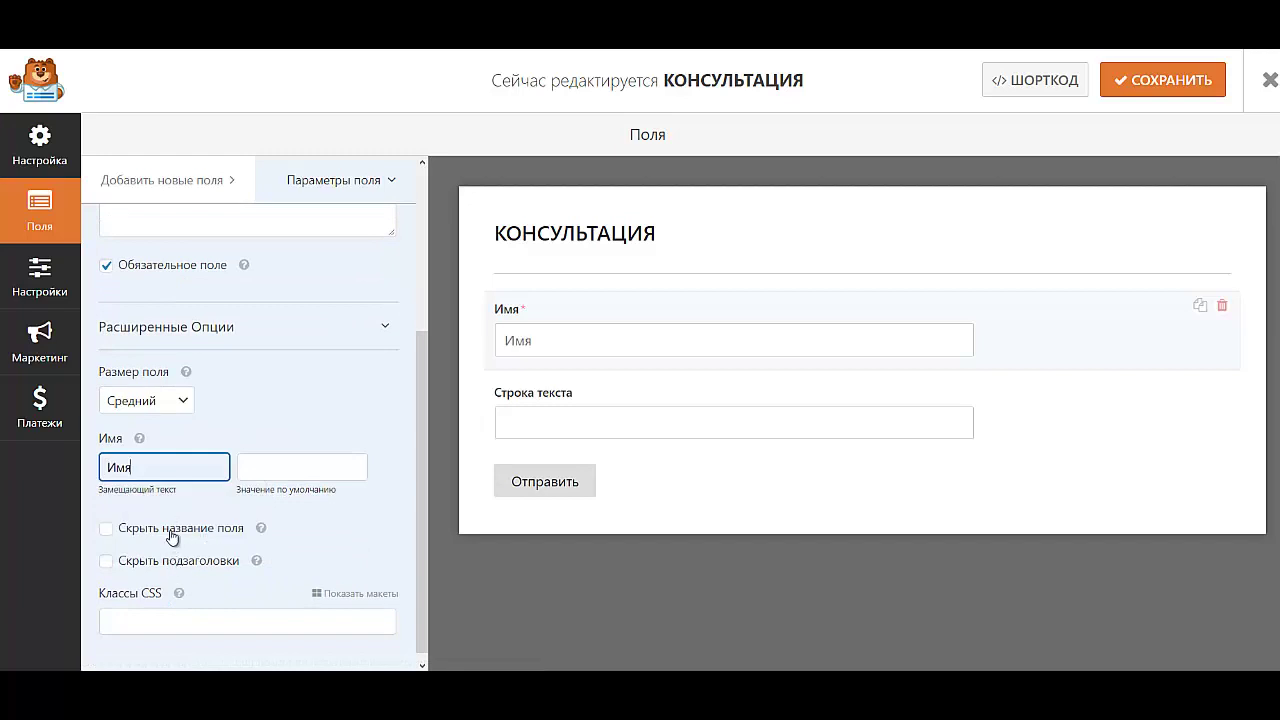
{"action": "left_click", "coordinate": [172, 530]}
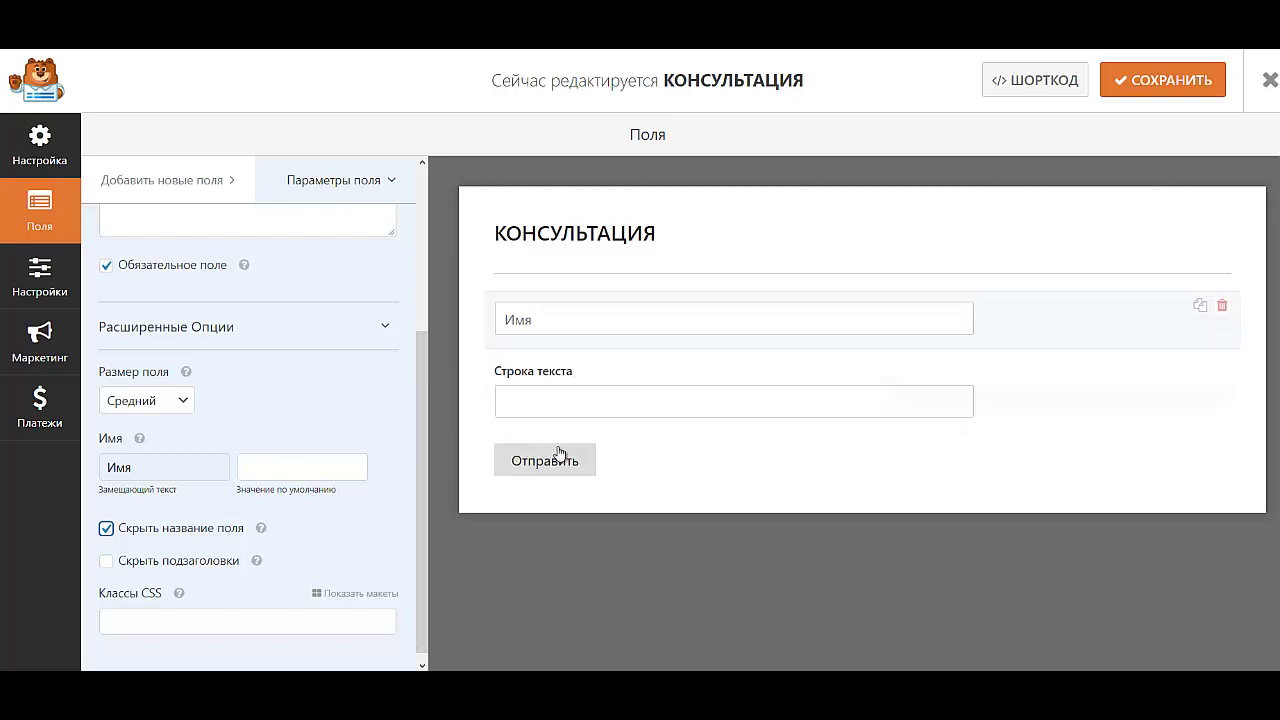
Step: Retitle the single-line text field as Телефон and make it a required field
{"action": "left_click", "coordinate": [590, 380]}
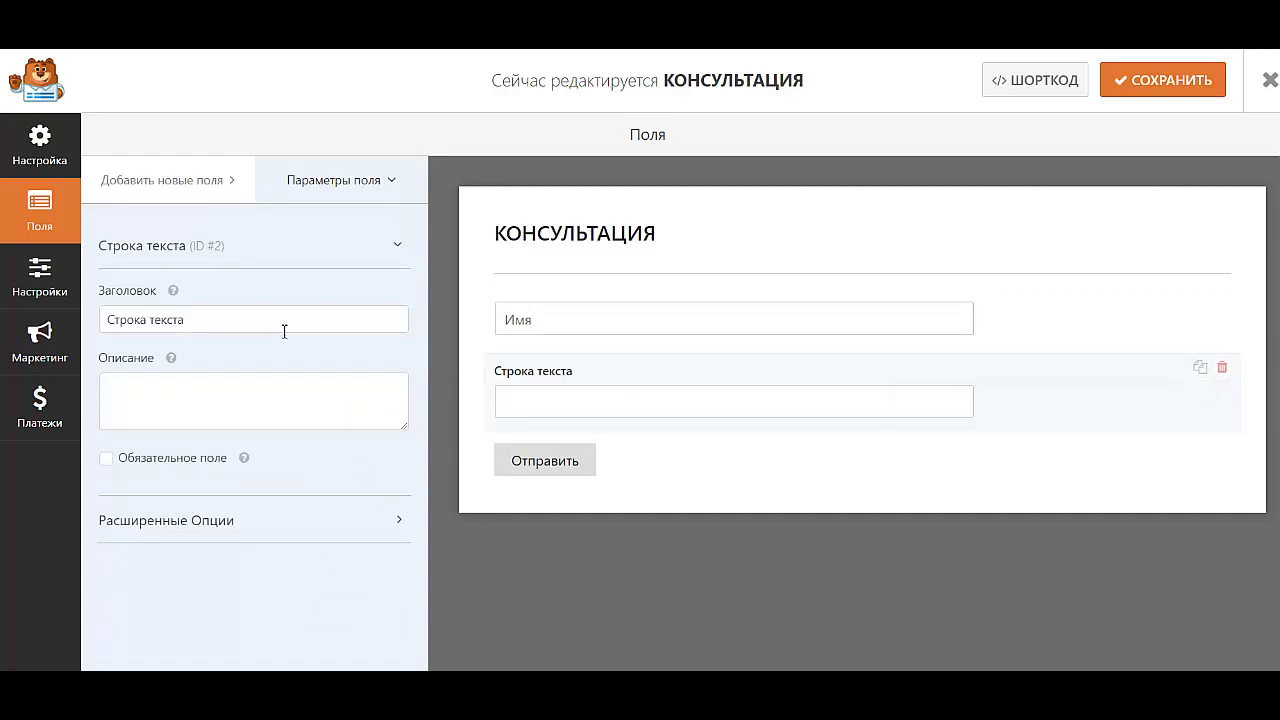
{"action": "left_click_drag", "start_coordinate": [283, 322], "coordinate": [52, 329]}
{"action": "key", "text": "Caps_Lock"}
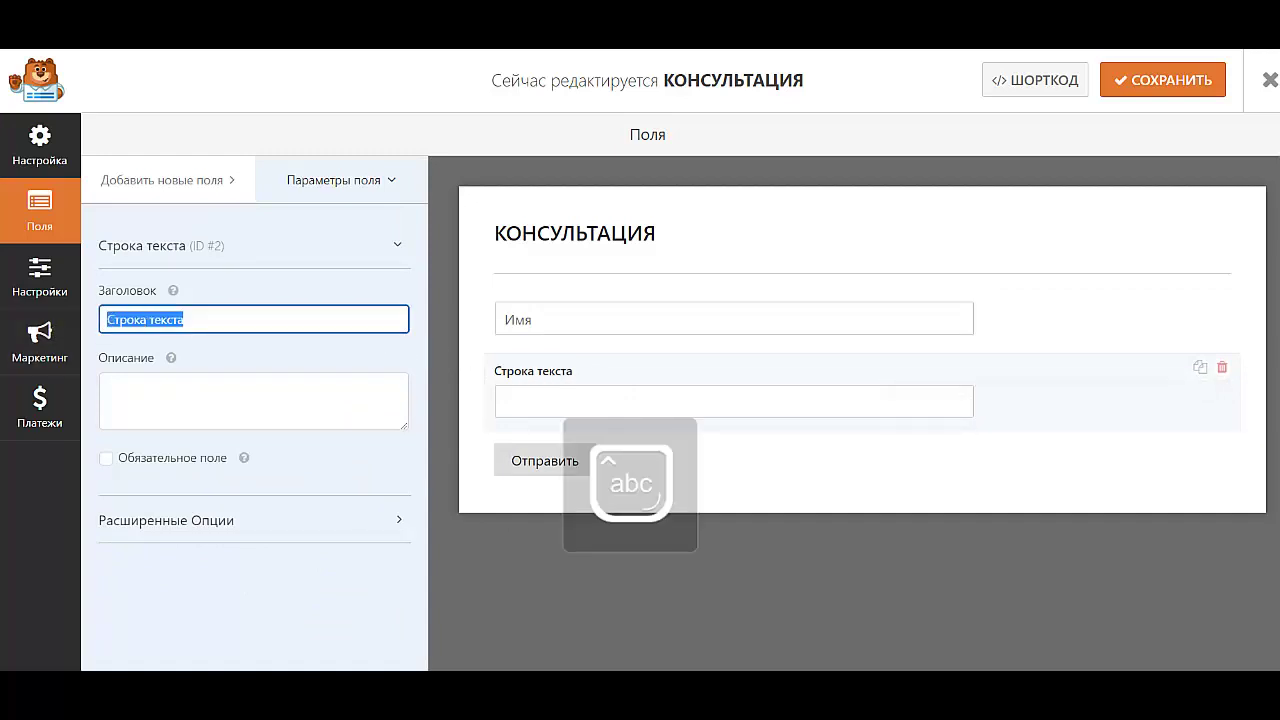
{"action": "type", "text": "Телефон"}
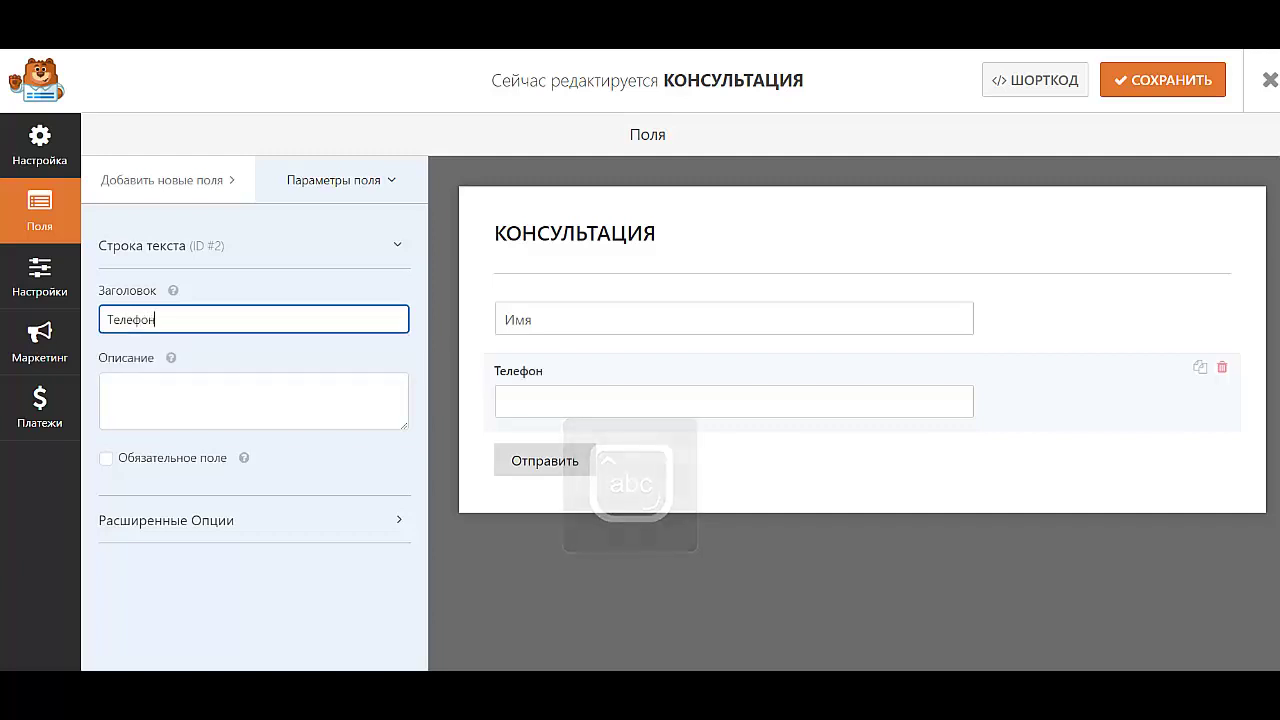
{"action": "left_click", "coordinate": [155, 458]}
Step: Give the phone field the placeholder text Телефон and hide its label through the advanced options
{"action": "left_click", "coordinate": [170, 520]}
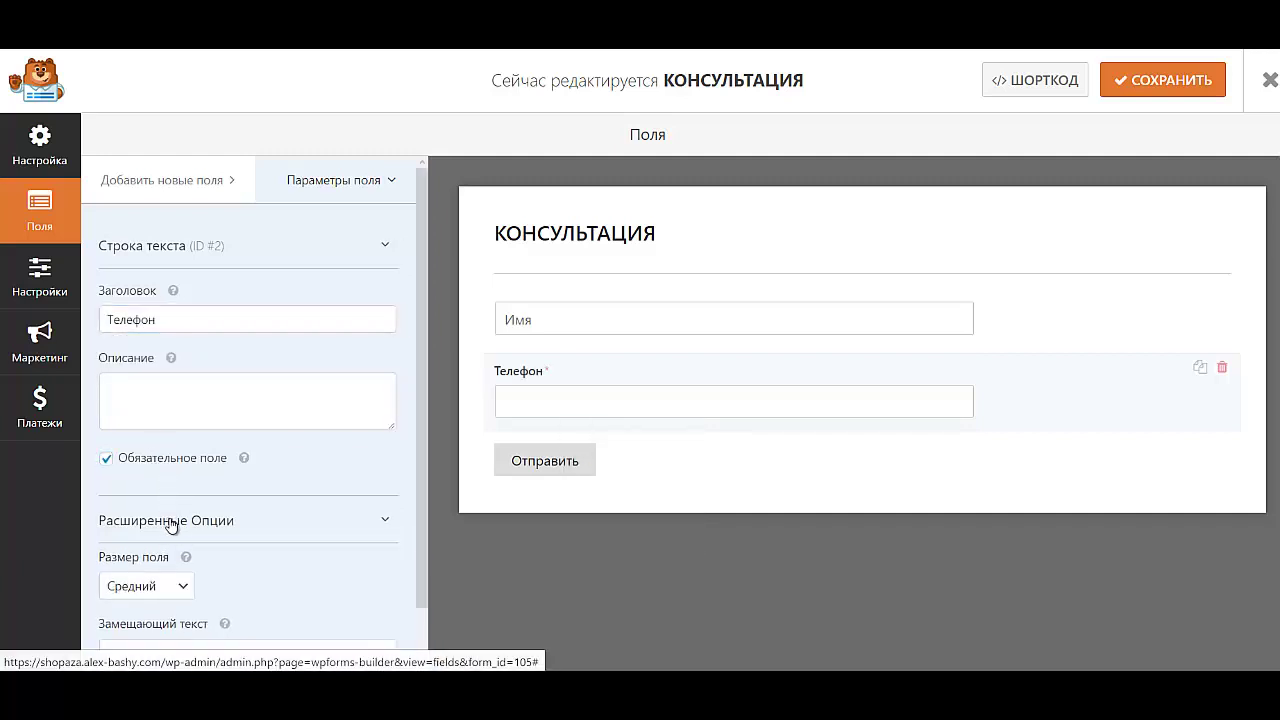
{"action": "scroll", "coordinate": [178, 505], "scroll_direction": "down", "scroll_amount": 3}
{"action": "left_click", "coordinate": [172, 411]}
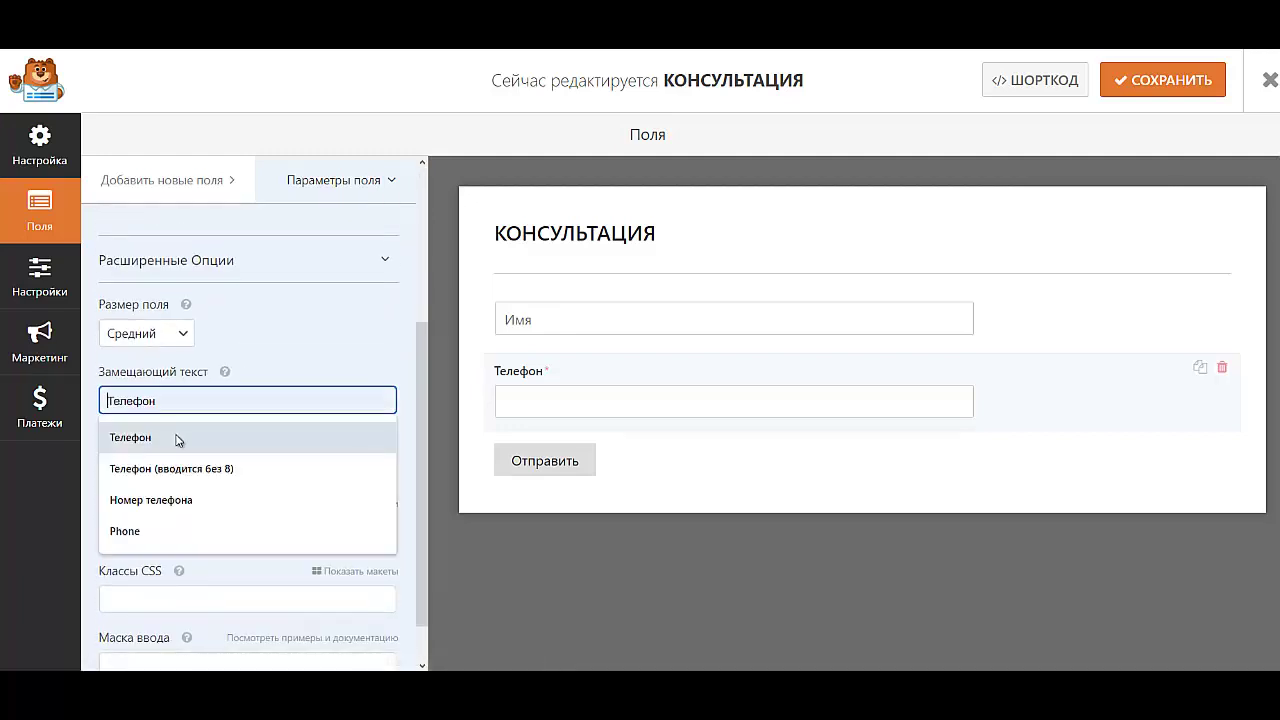
{"action": "left_click", "coordinate": [174, 437]}
{"action": "left_click", "coordinate": [184, 442]}
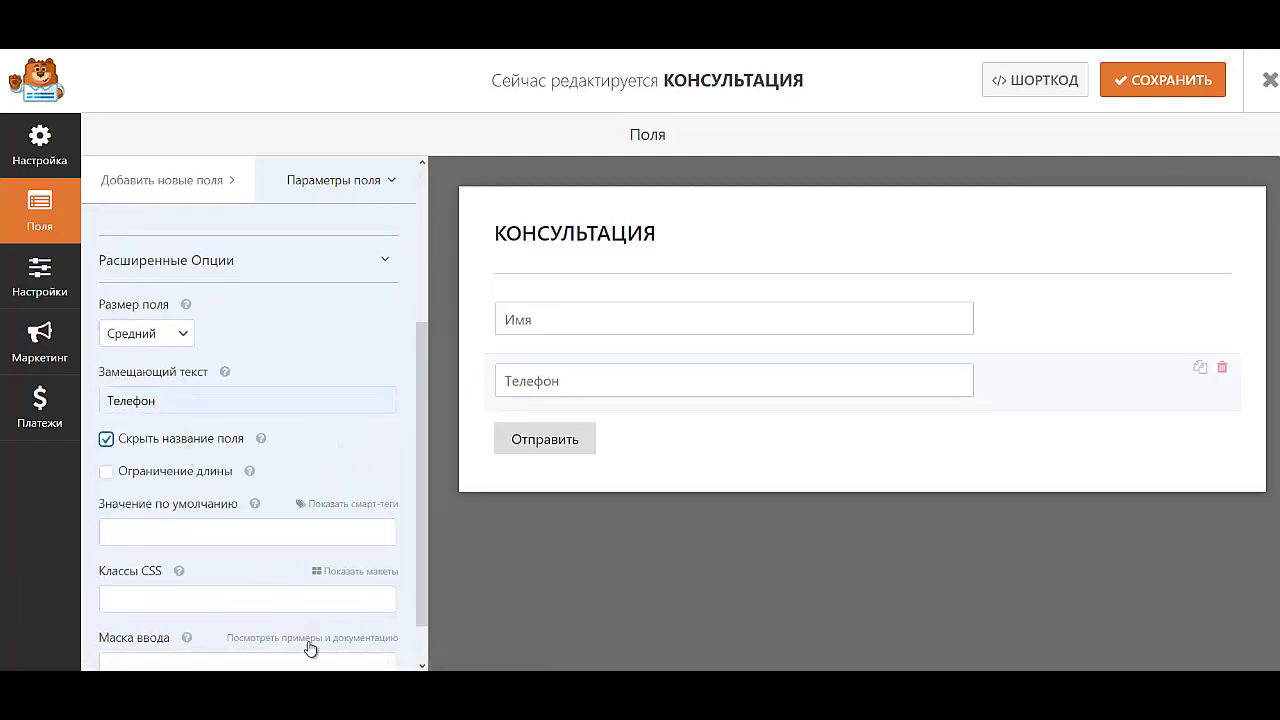
{"action": "scroll", "coordinate": [305, 645], "scroll_direction": "down", "scroll_amount": 1}
{"action": "scroll", "coordinate": [247, 537], "scroll_direction": "up", "scroll_amount": 3}
{"action": "scroll", "coordinate": [247, 537], "scroll_direction": "up", "scroll_amount": 2}
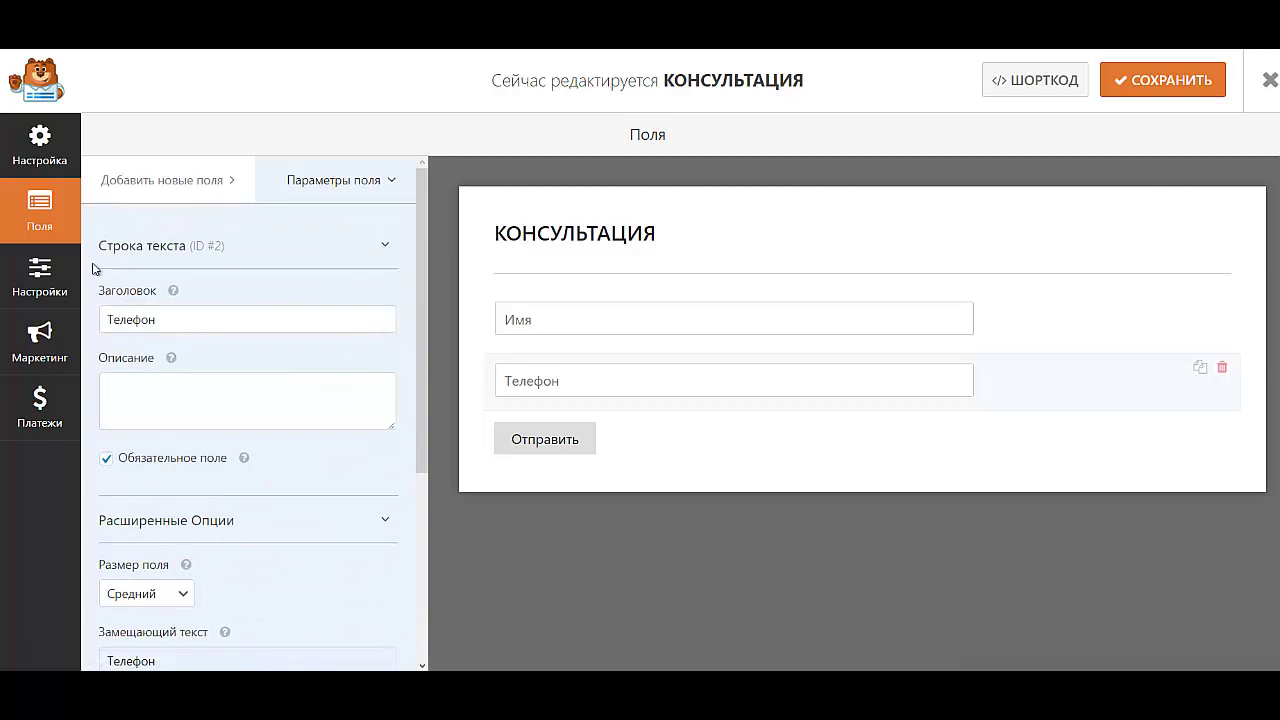
Step: Set the CSS class of the form's submit button to button_forma in the general form settings
{"action": "left_click", "coordinate": [39, 274]}
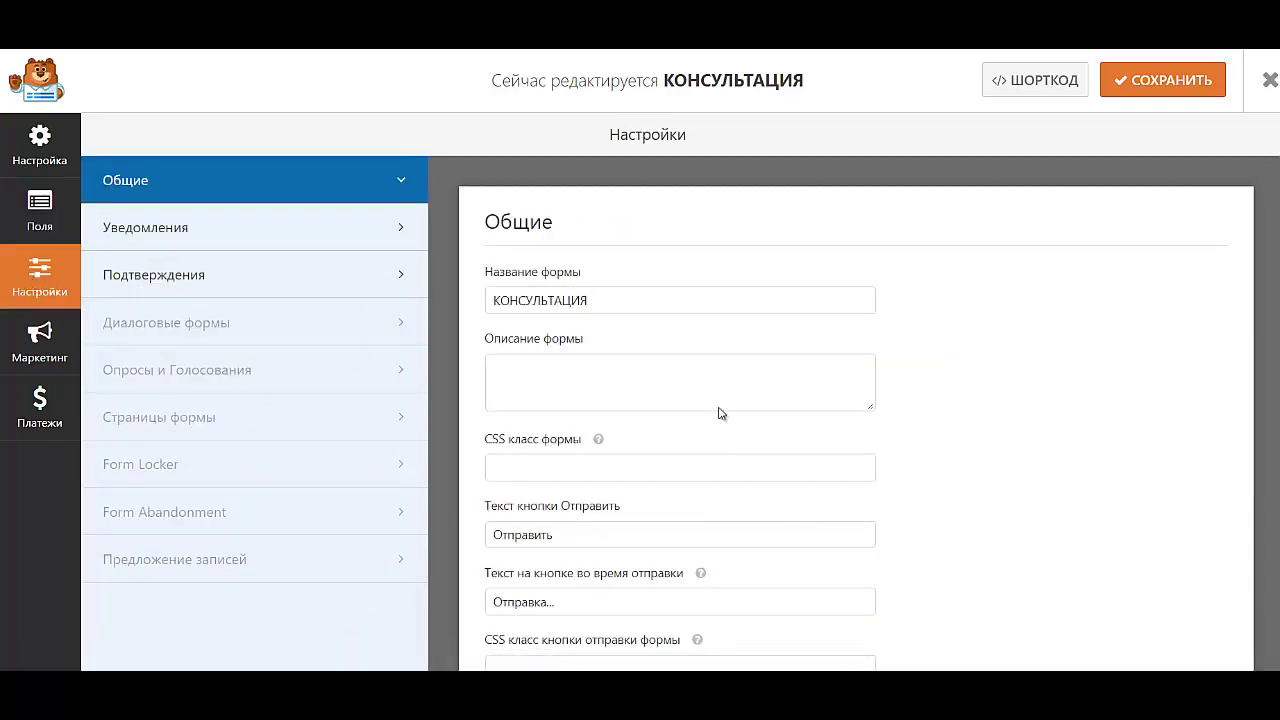
{"action": "scroll", "coordinate": [648, 565], "scroll_direction": "down", "scroll_amount": 2}
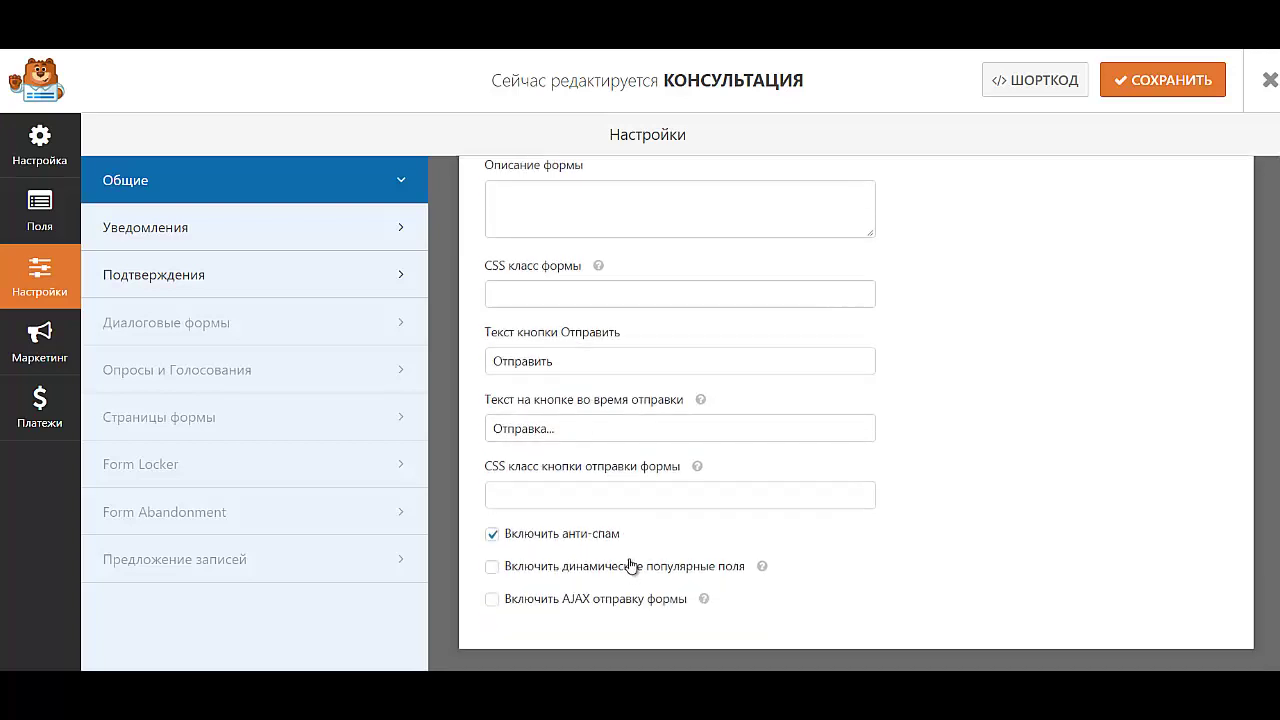
{"action": "left_click", "coordinate": [597, 496]}
{"action": "left_click", "coordinate": [580, 524]}
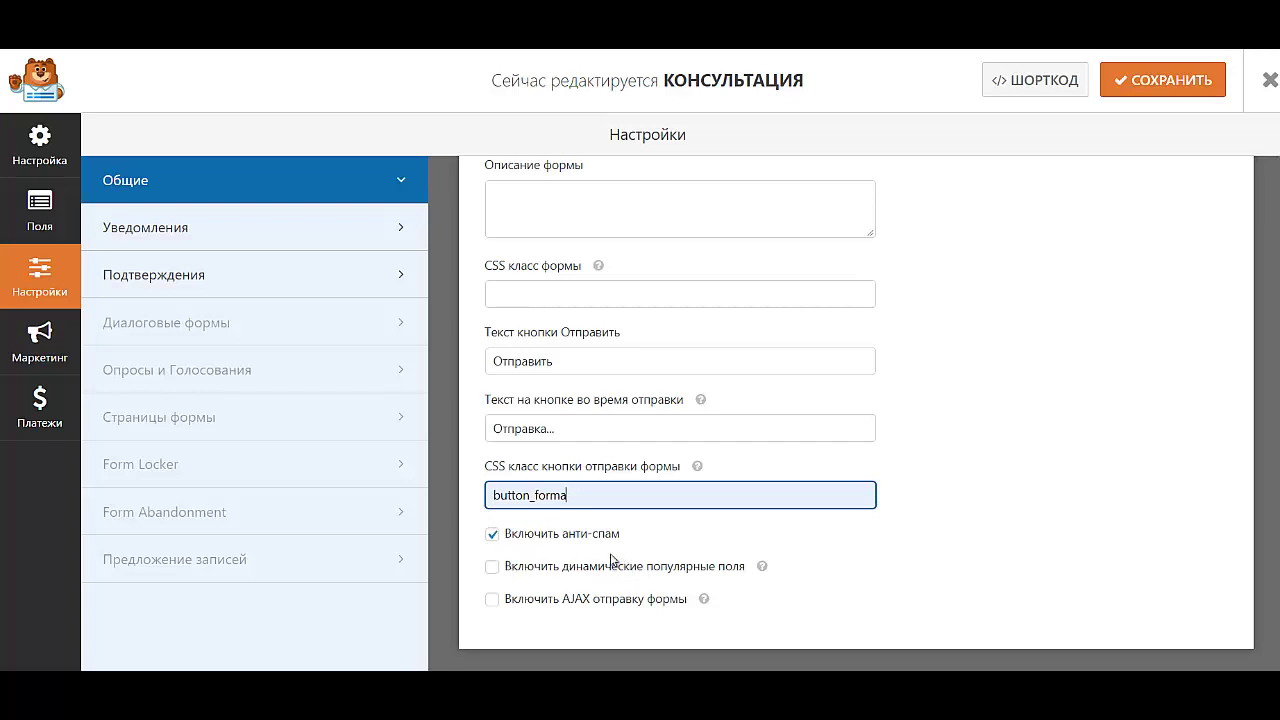
Step: Shorten the standard notification's email subject to КОНСУЛЬТАЦИЯ and check its sender name and recipient address
{"action": "left_click", "coordinate": [270, 248]}
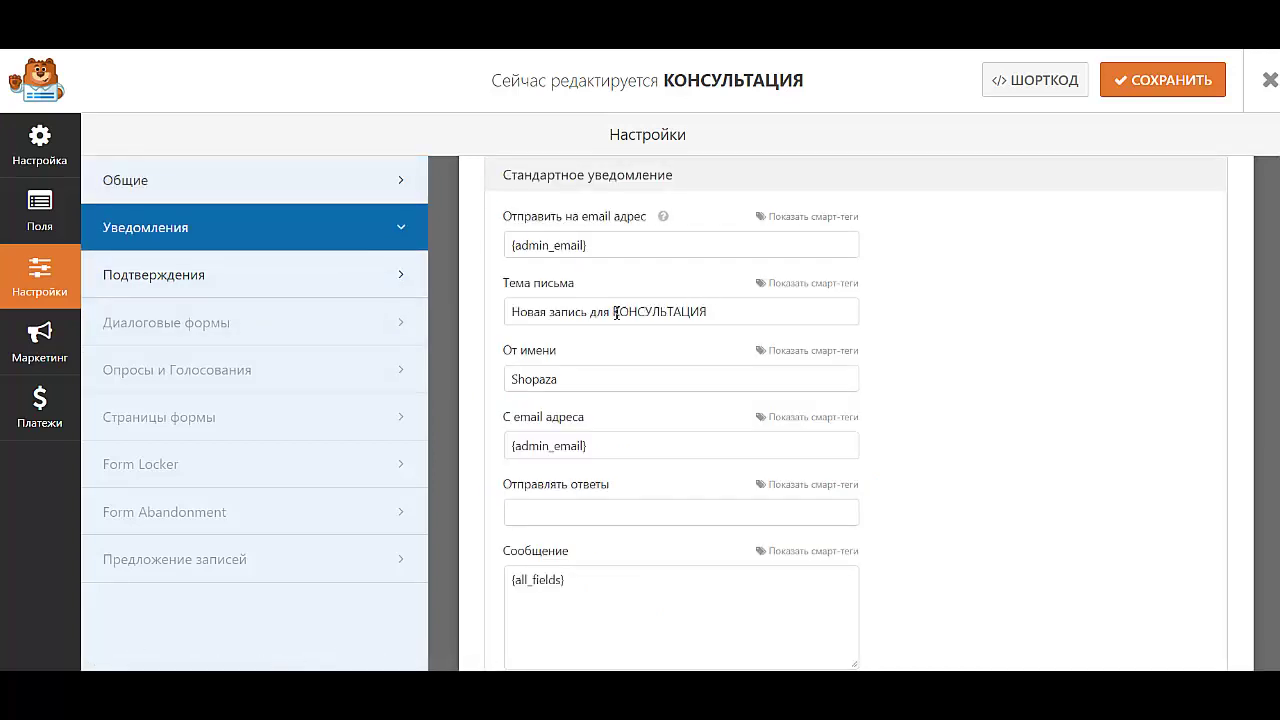
{"action": "left_click_drag", "start_coordinate": [616, 313], "coordinate": [401, 315]}
{"action": "key", "text": "BackSpace"}
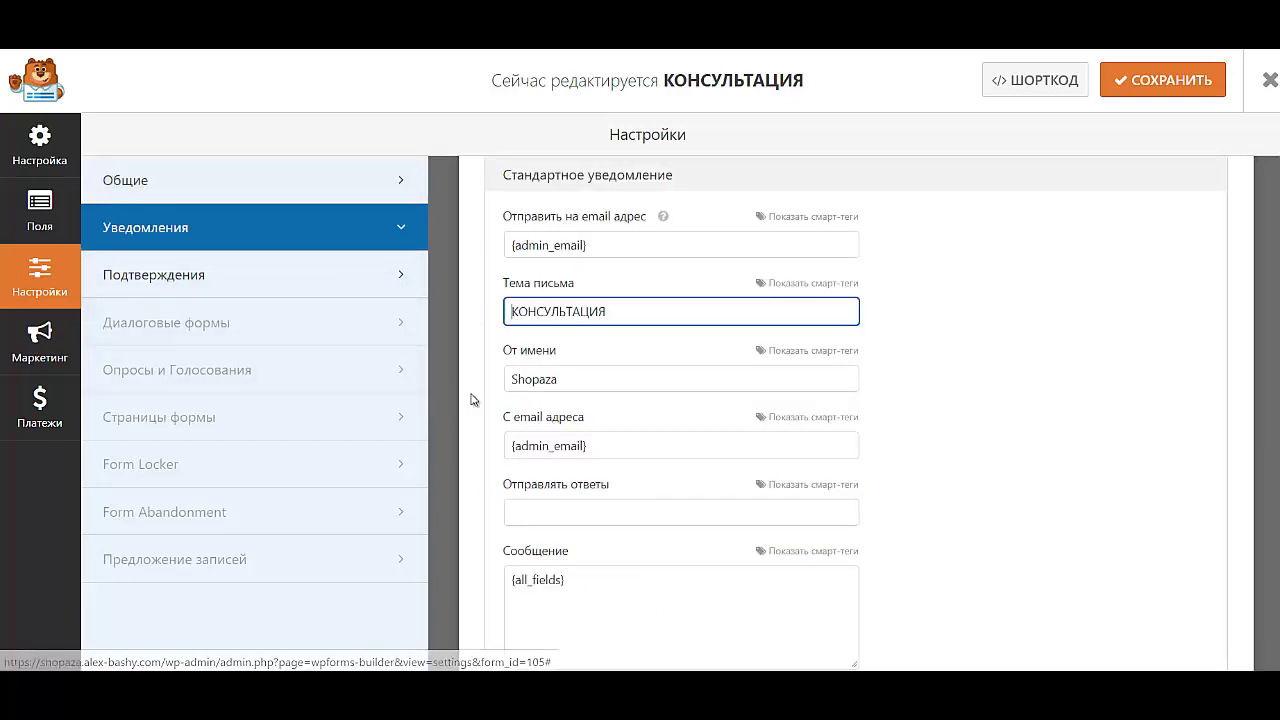
{"action": "left_click_drag", "start_coordinate": [684, 306], "coordinate": [502, 320]}
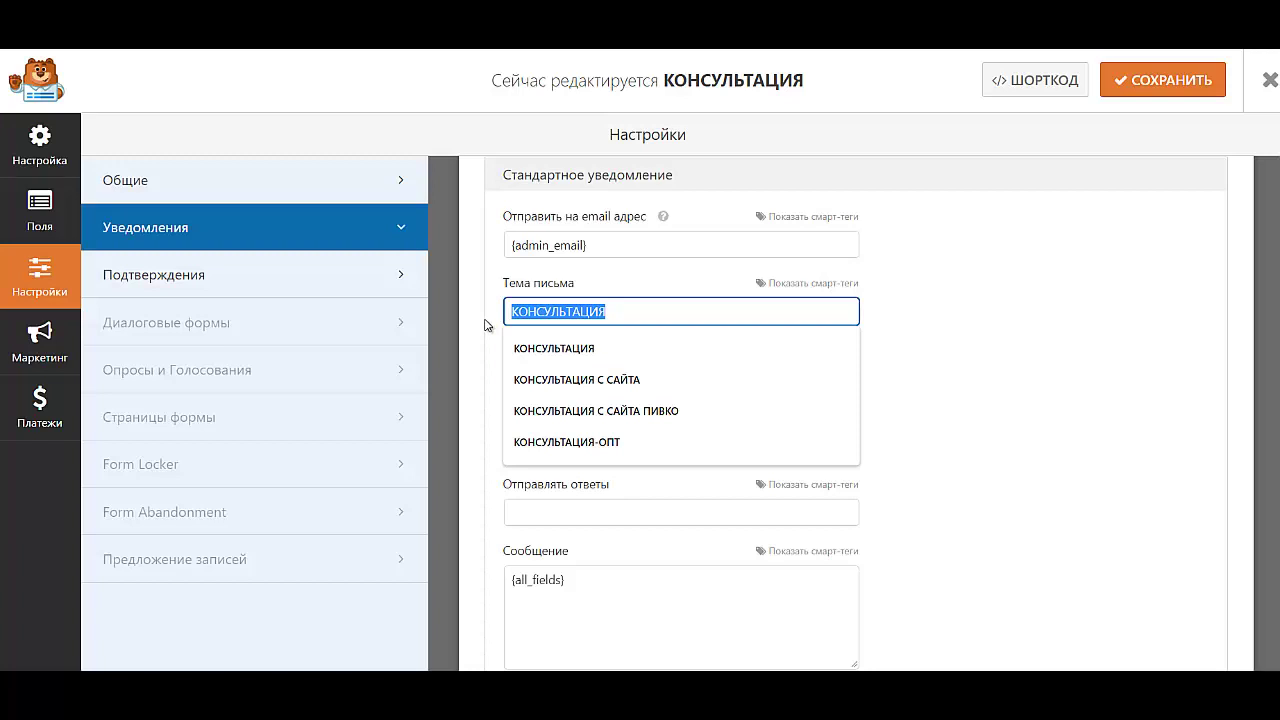
{"action": "left_click", "coordinate": [987, 323]}
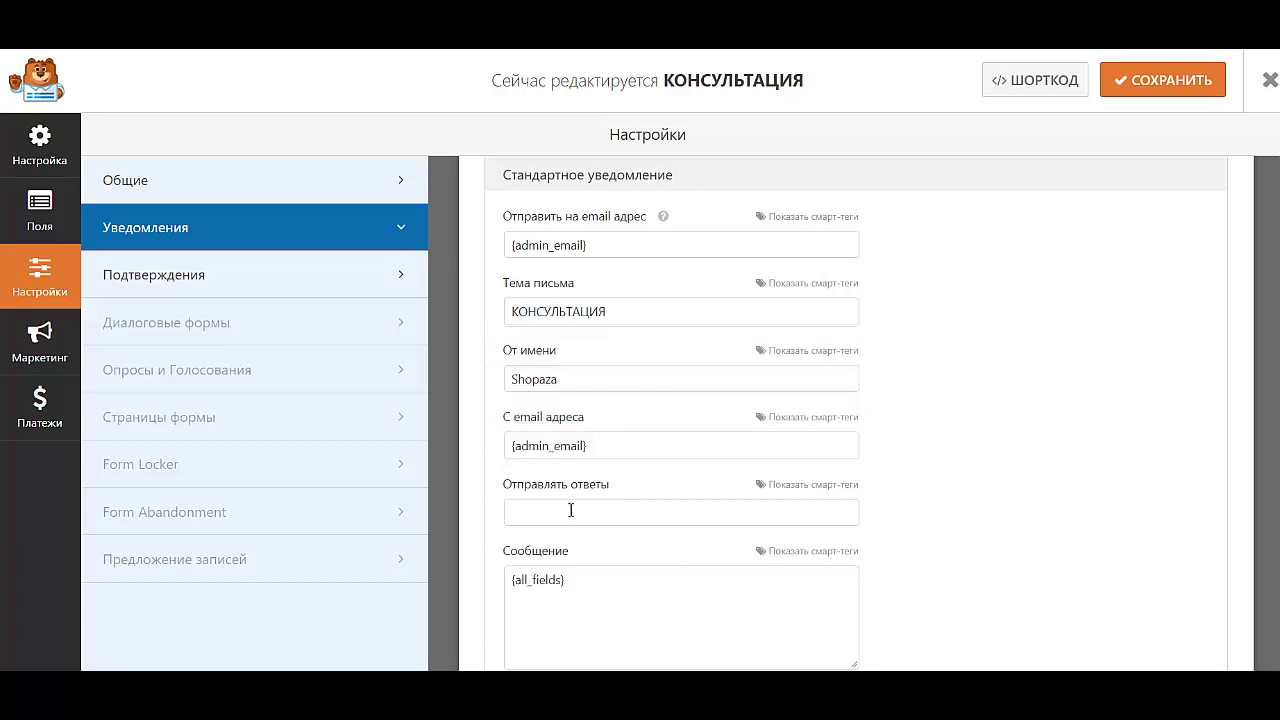
{"action": "left_click_drag", "start_coordinate": [586, 381], "coordinate": [492, 383]}
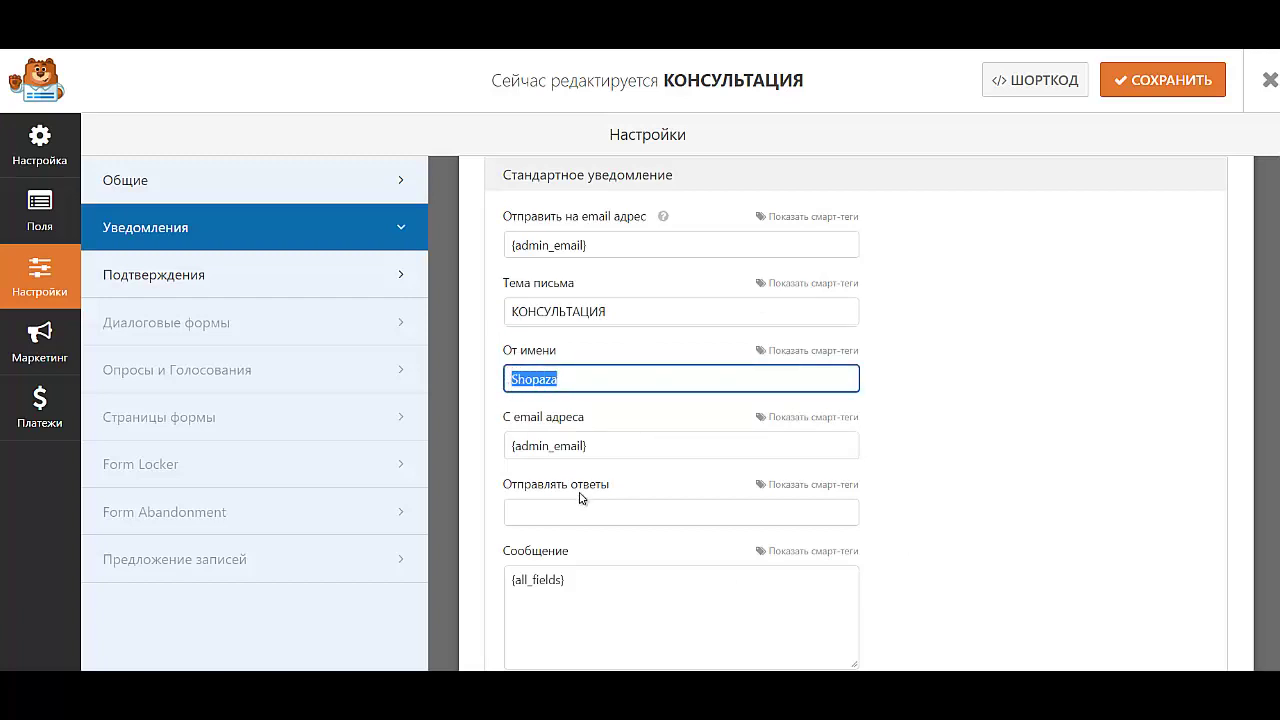
{"action": "scroll", "coordinate": [580, 496], "scroll_direction": "up", "scroll_amount": 2}
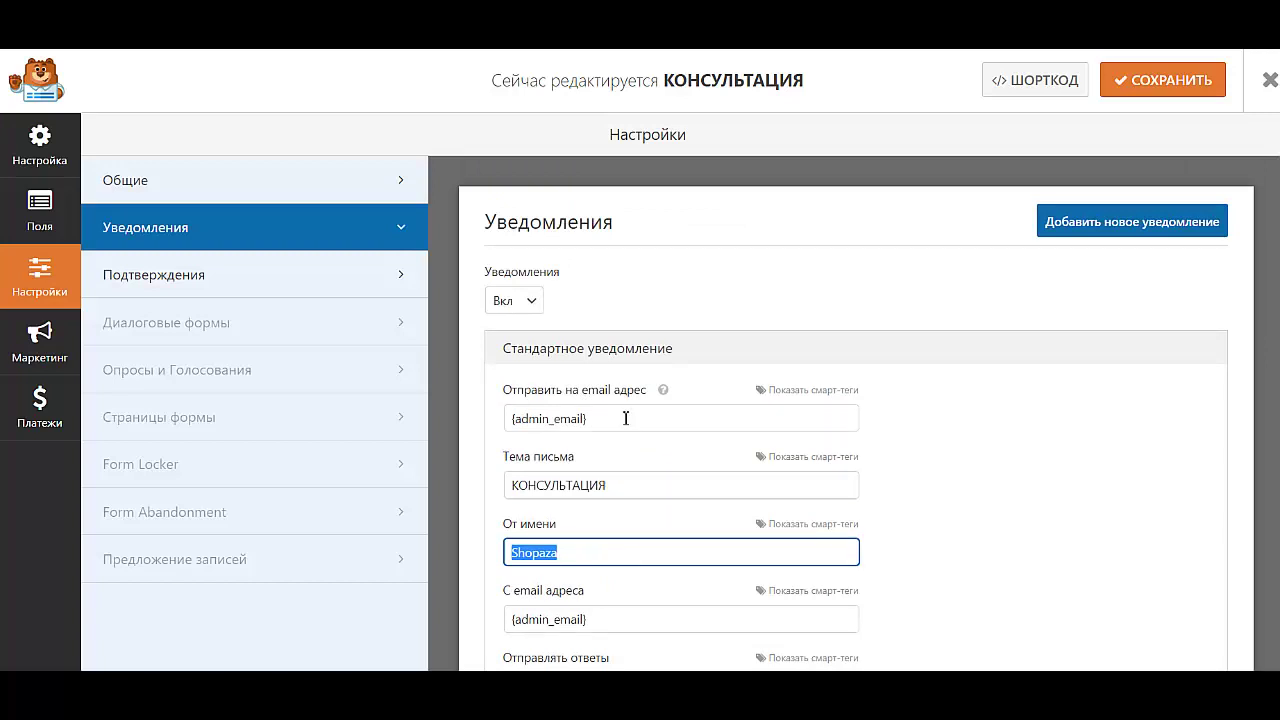
{"action": "left_click_drag", "start_coordinate": [621, 422], "coordinate": [527, 413]}
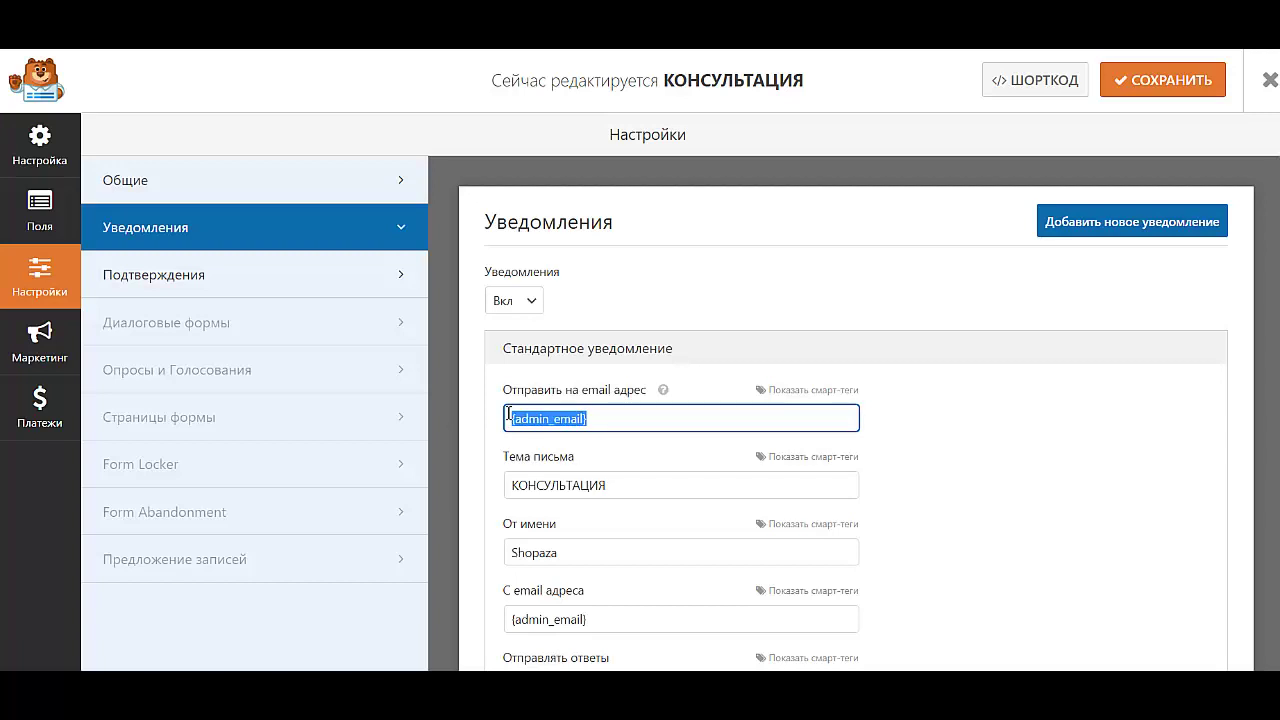
{"action": "mouse_move", "coordinate": [506, 412]}
{"action": "left_mouse_down"}
{"action": "mouse_move", "coordinate": [562, 413]}
{"action": "mouse_move", "coordinate": [493, 409]}
{"action": "left_mouse_up"}
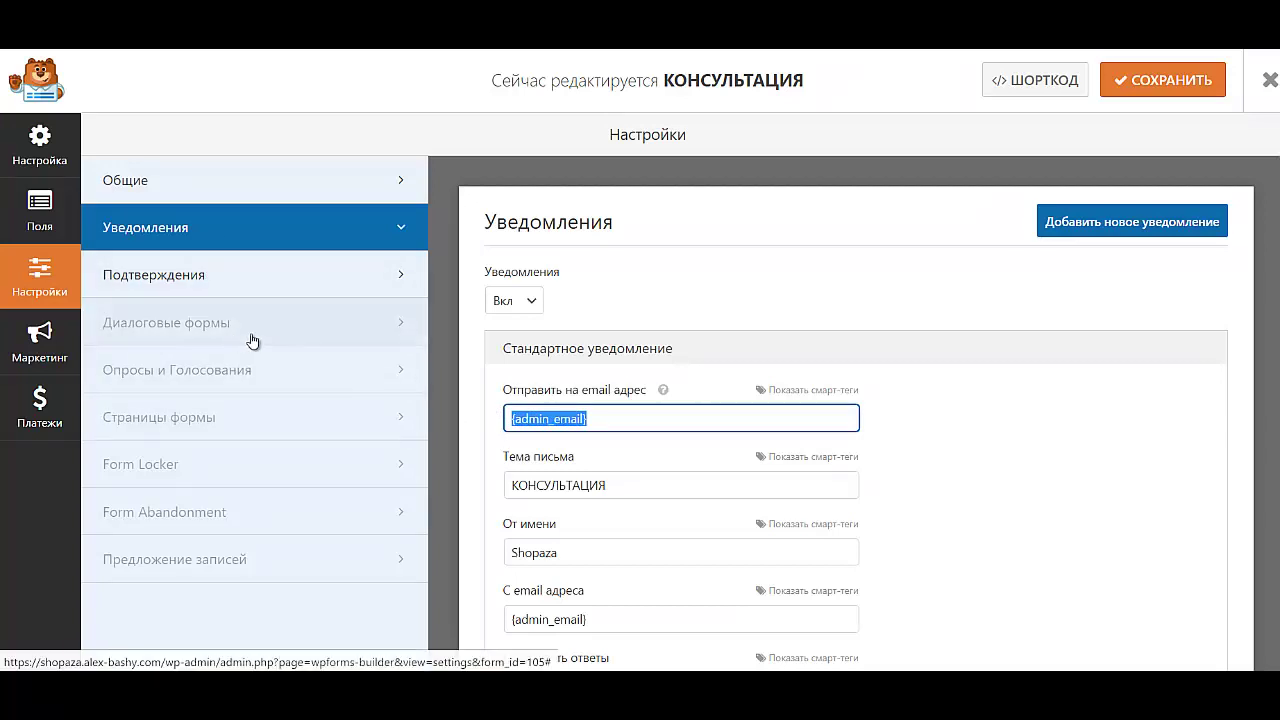
Step: Check the available confirmation types, keep Сообщение, and make the default confirmation message bold and centred
{"action": "left_click", "coordinate": [237, 277]}
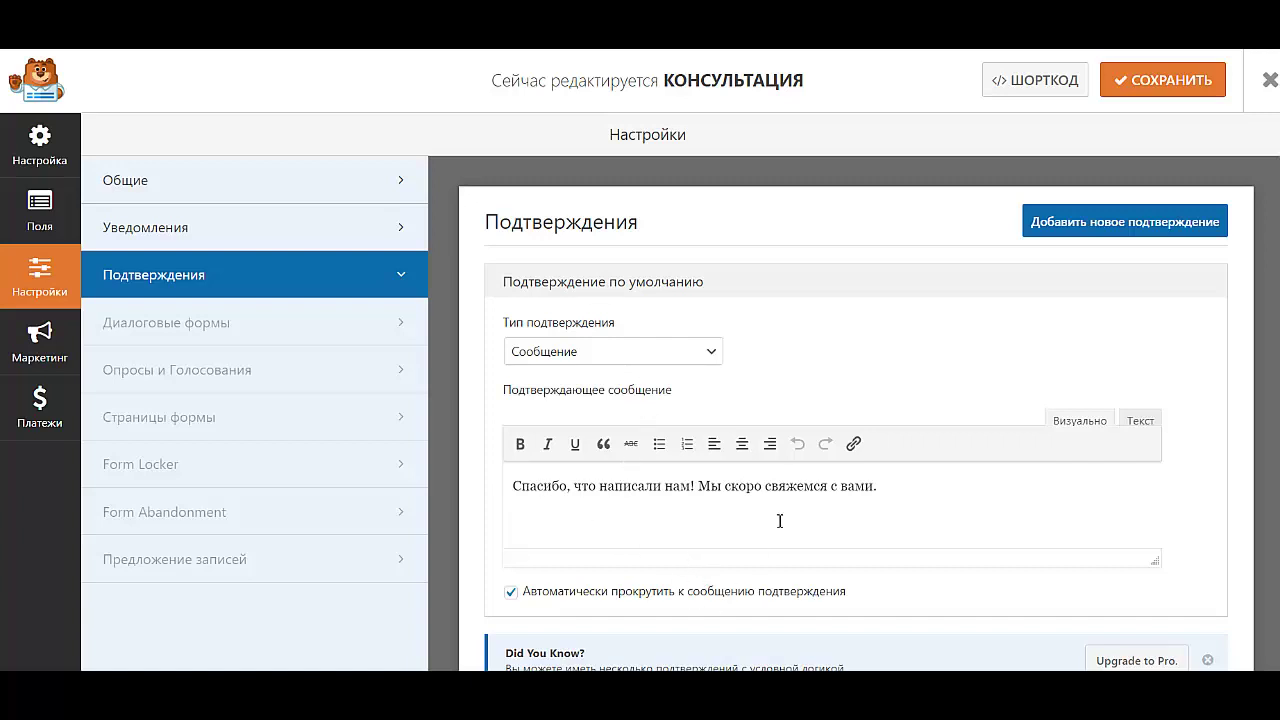
{"action": "left_click", "coordinate": [624, 358]}
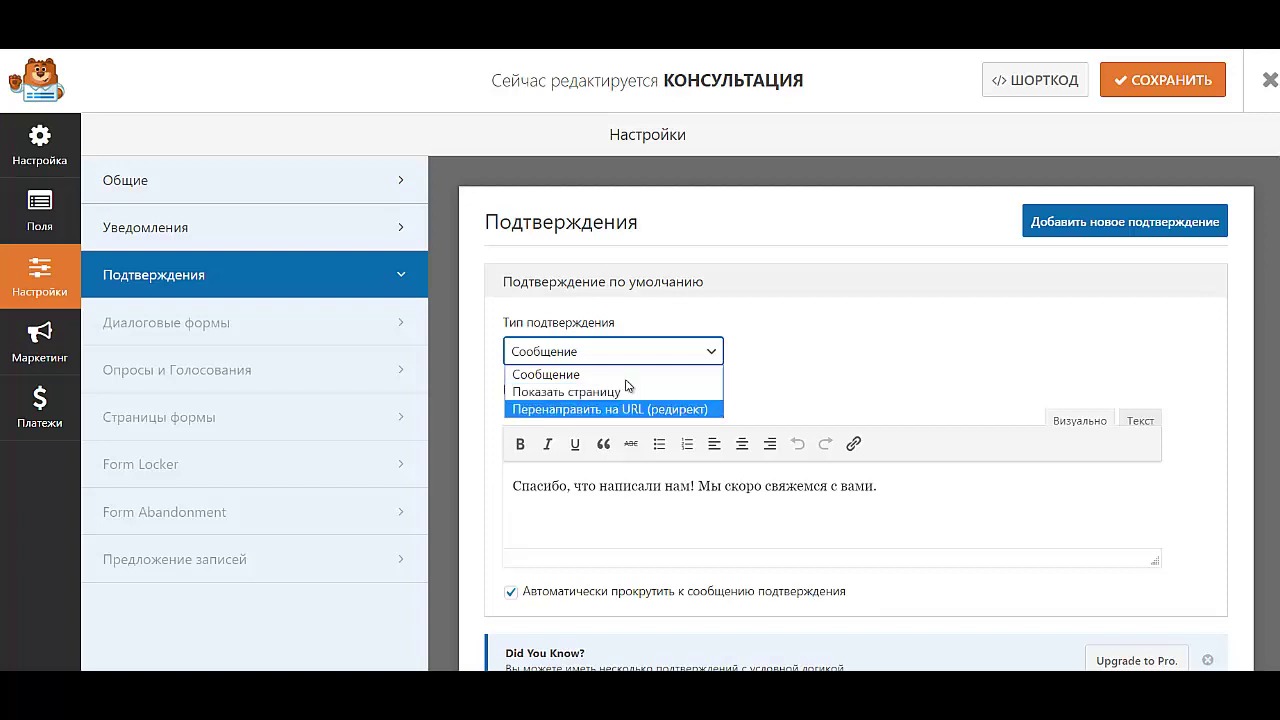
{"action": "left_click", "coordinate": [828, 526]}
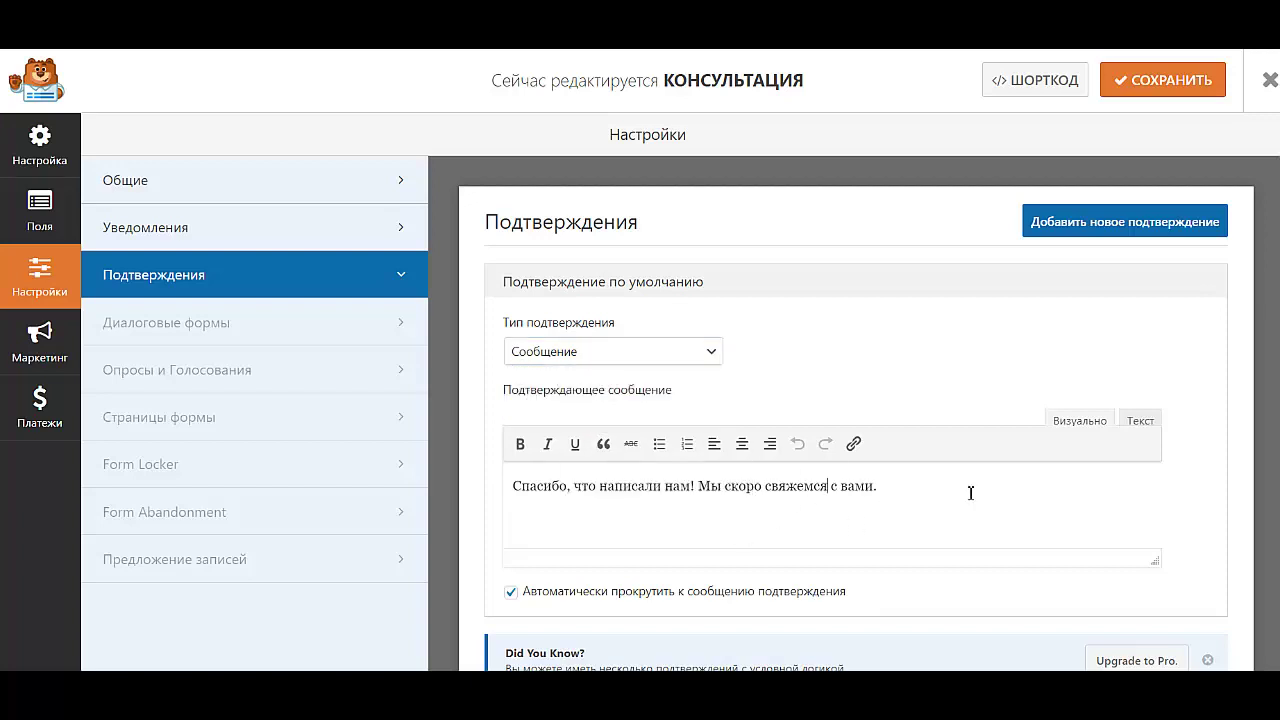
{"action": "left_click_drag", "start_coordinate": [970, 493], "coordinate": [472, 467]}
{"action": "left_click", "coordinate": [520, 443]}
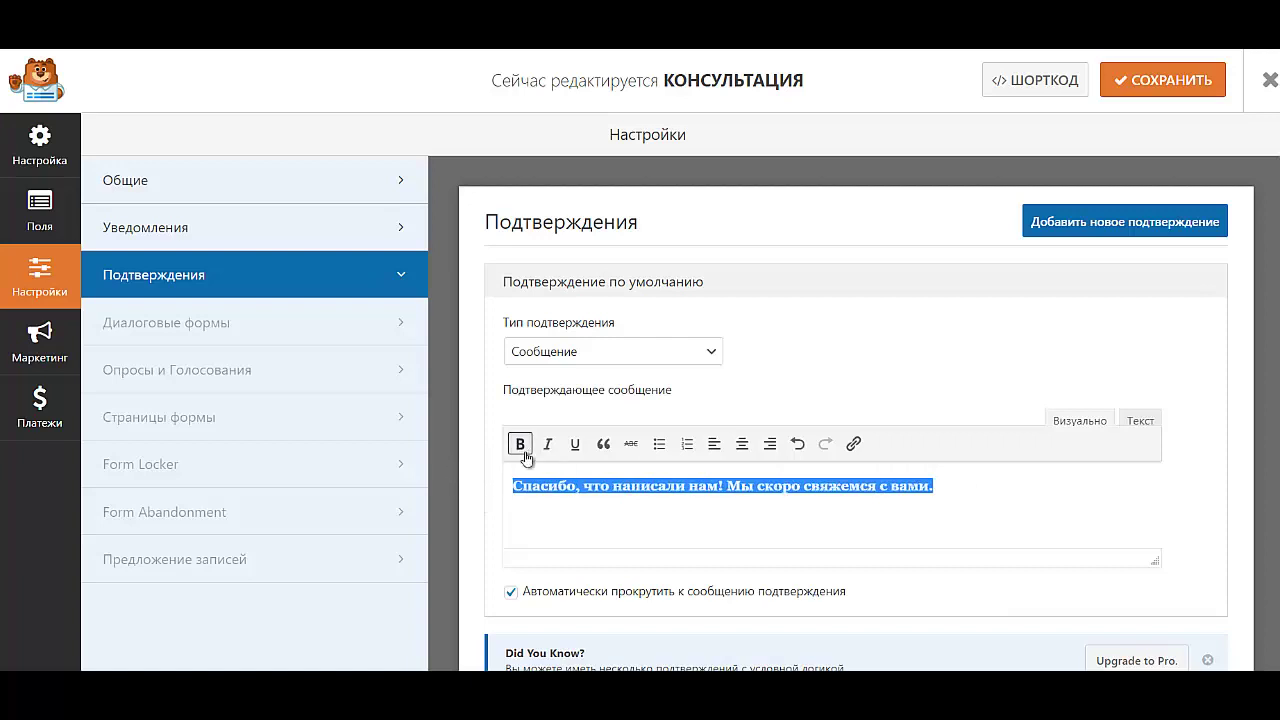
{"action": "left_click", "coordinate": [742, 443]}
{"action": "left_click", "coordinate": [832, 523]}
Step: End the confirmation message with an exclamation mark instead of a full stop and capitalise its last word as Вами
{"action": "left_click", "coordinate": [1046, 492]}
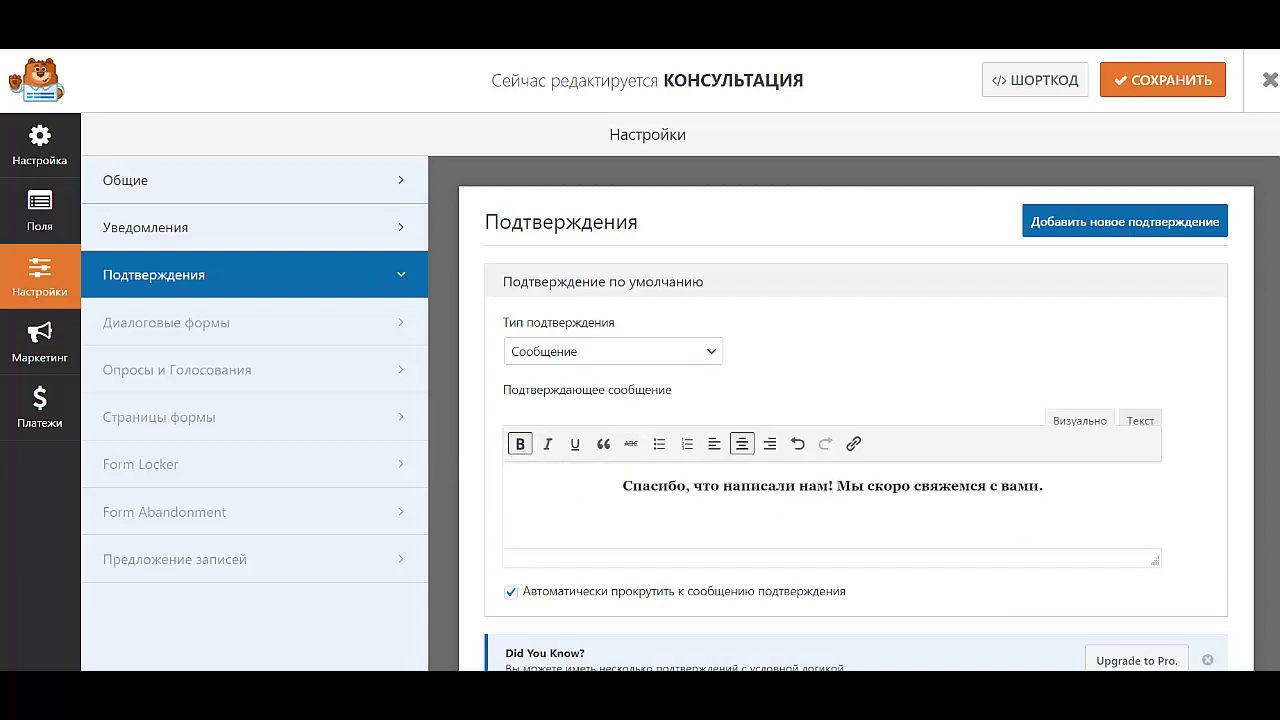
{"action": "key", "text": "BackSpace"}
{"action": "type", "text": "!"}
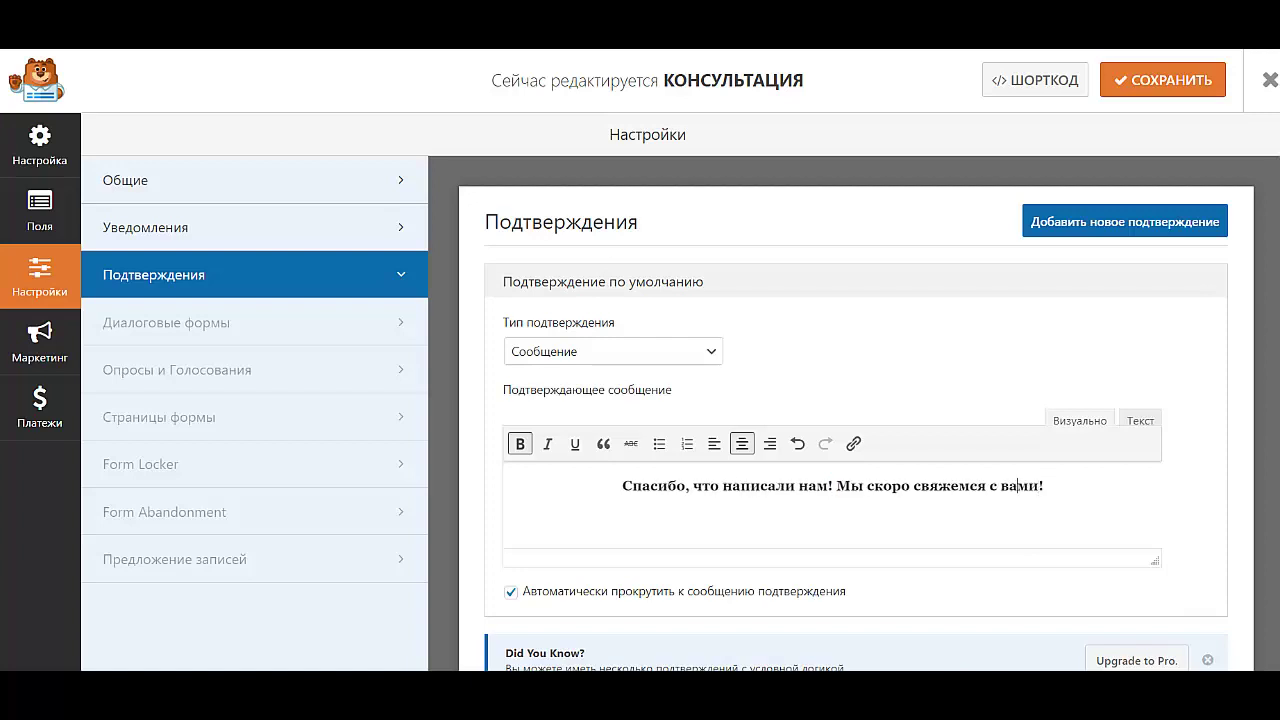
{"action": "left_click", "coordinate": [1008, 486]}
{"action": "key", "text": "BackSpace"}
{"action": "type", "text": "В"}
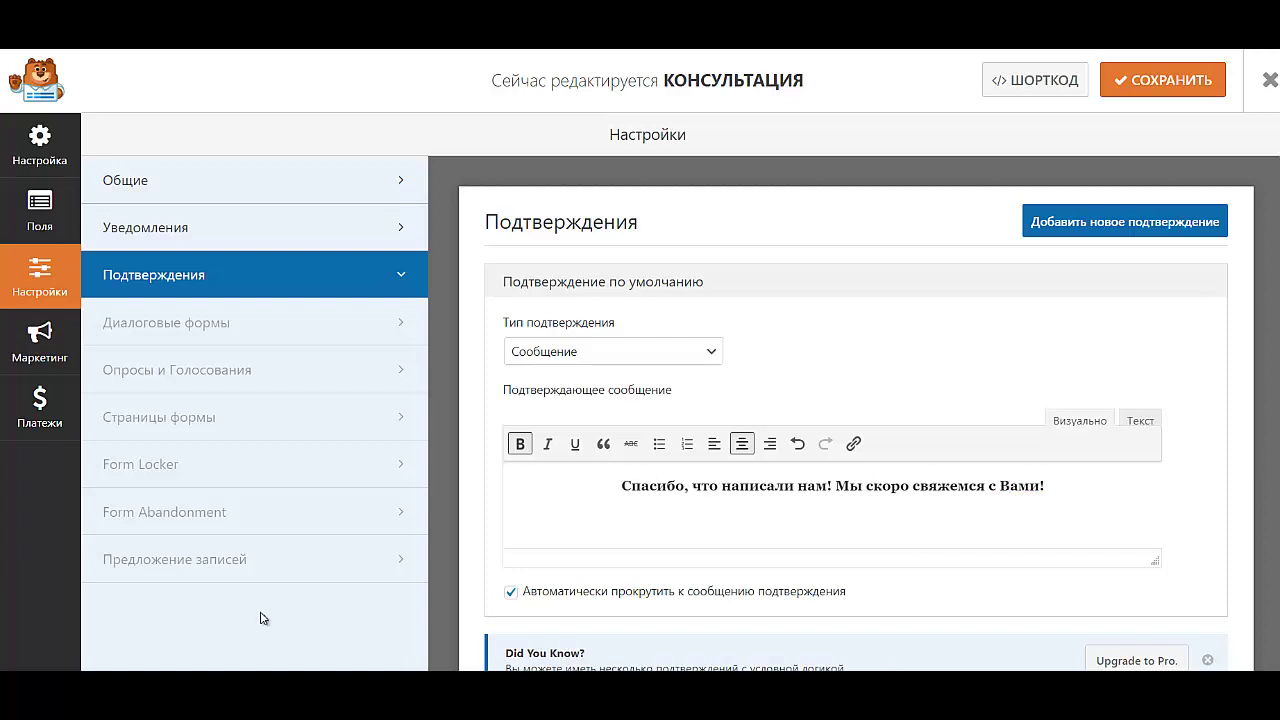
Step: Save the consultation form and close the form builder
{"action": "scroll", "coordinate": [900, 440], "scroll_direction": "down", "scroll_amount": 1}
{"action": "scroll", "coordinate": [912, 443], "scroll_direction": "up", "scroll_amount": 1}
{"action": "left_click", "coordinate": [1160, 80]}
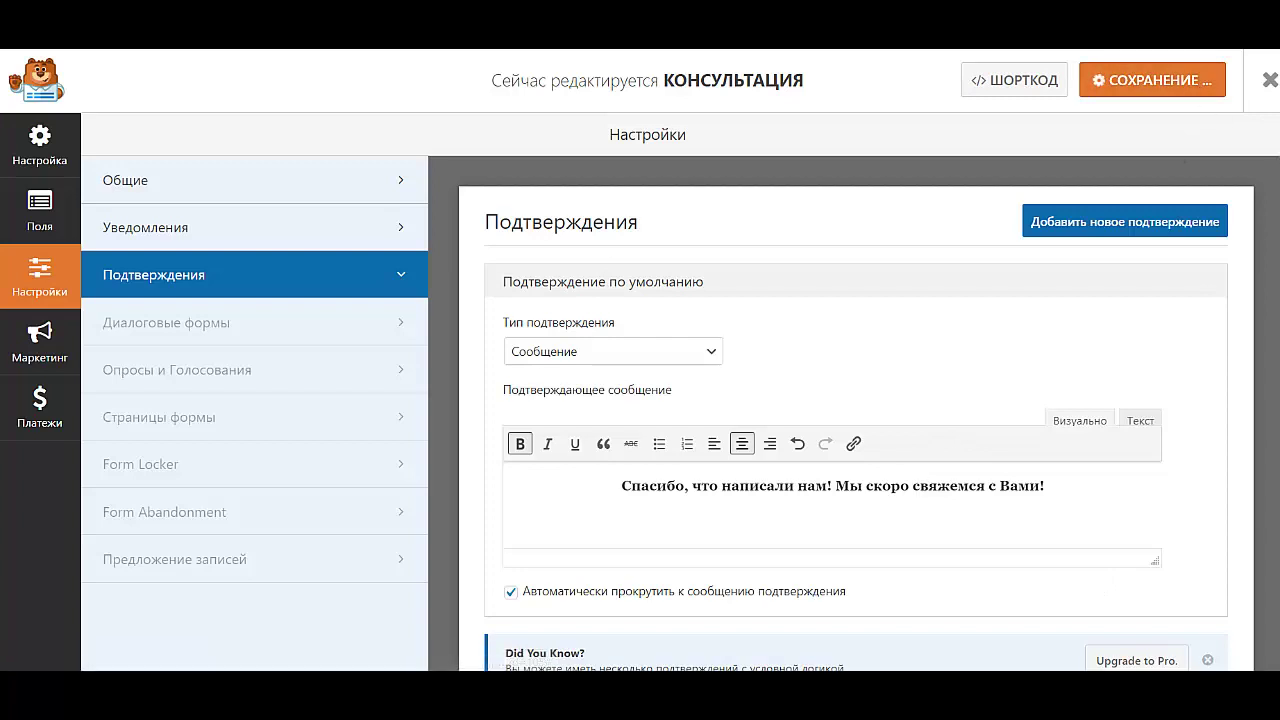
{"action": "left_click", "coordinate": [1262, 112]}
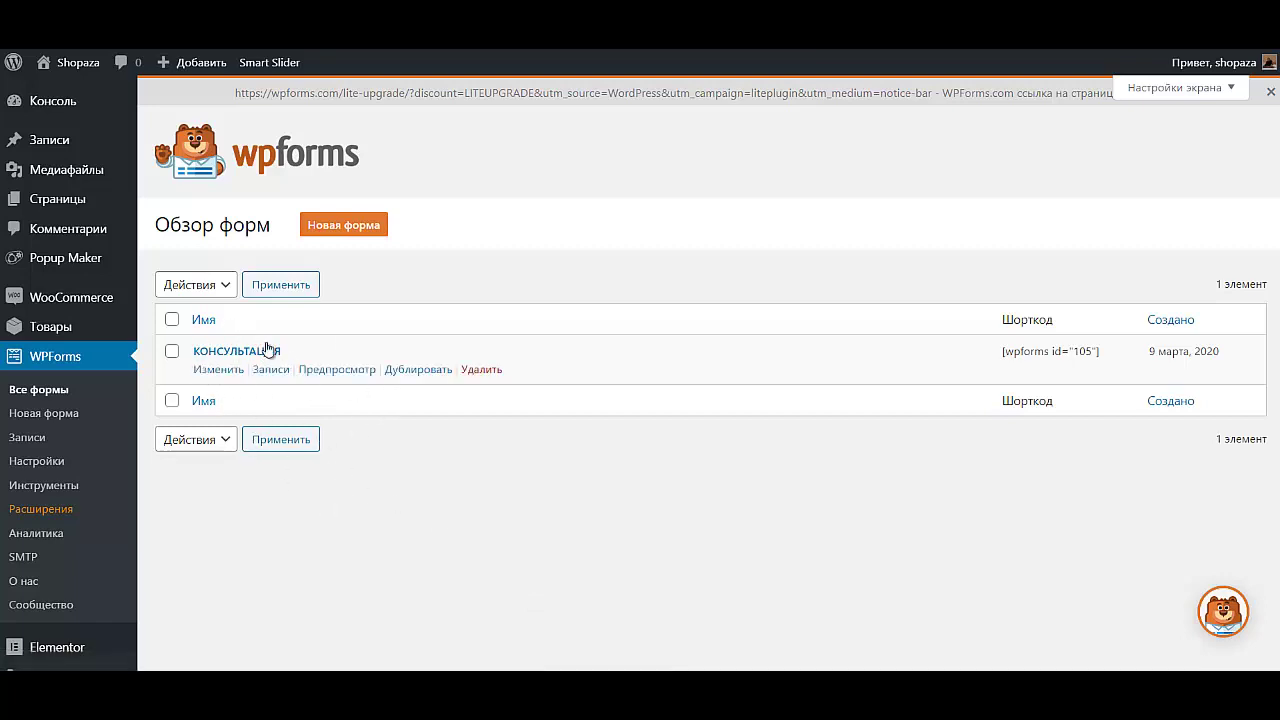
Step: Duplicate the КОНСУЛЬТАЦИЯ form and open the copy's form name for editing in the general settings
{"action": "left_click", "coordinate": [418, 370]}
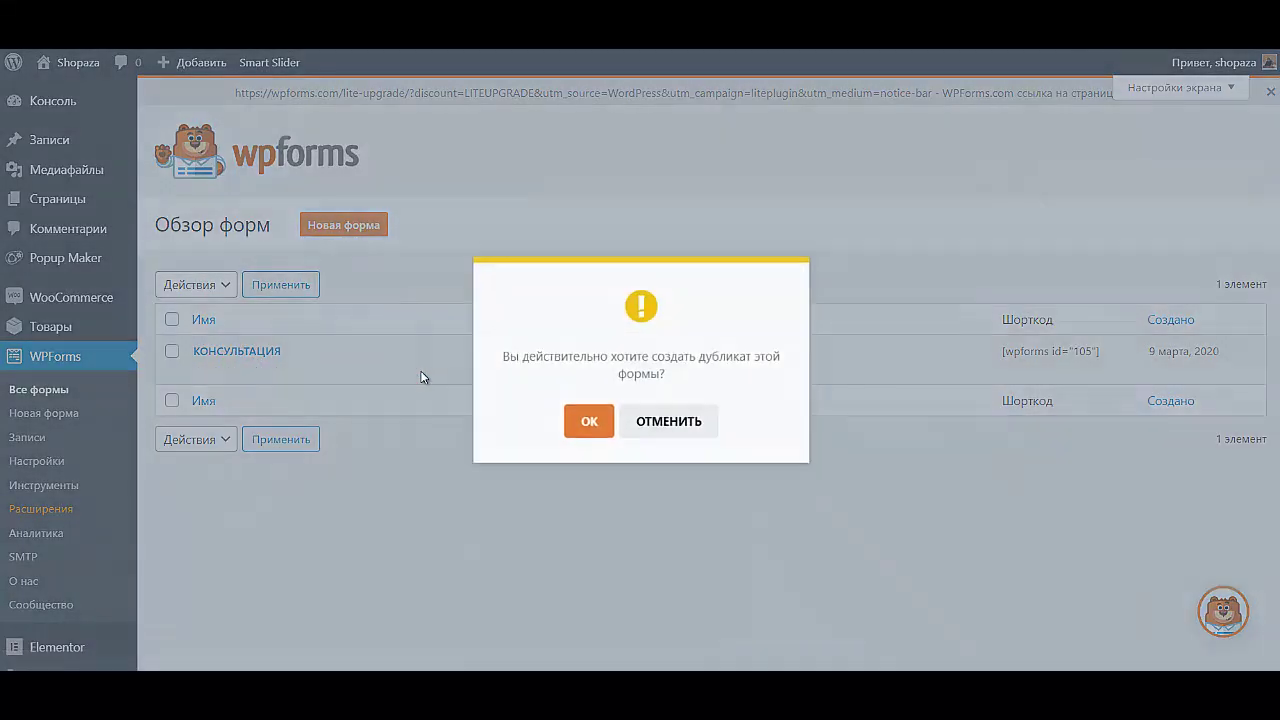
{"action": "left_click", "coordinate": [590, 424]}
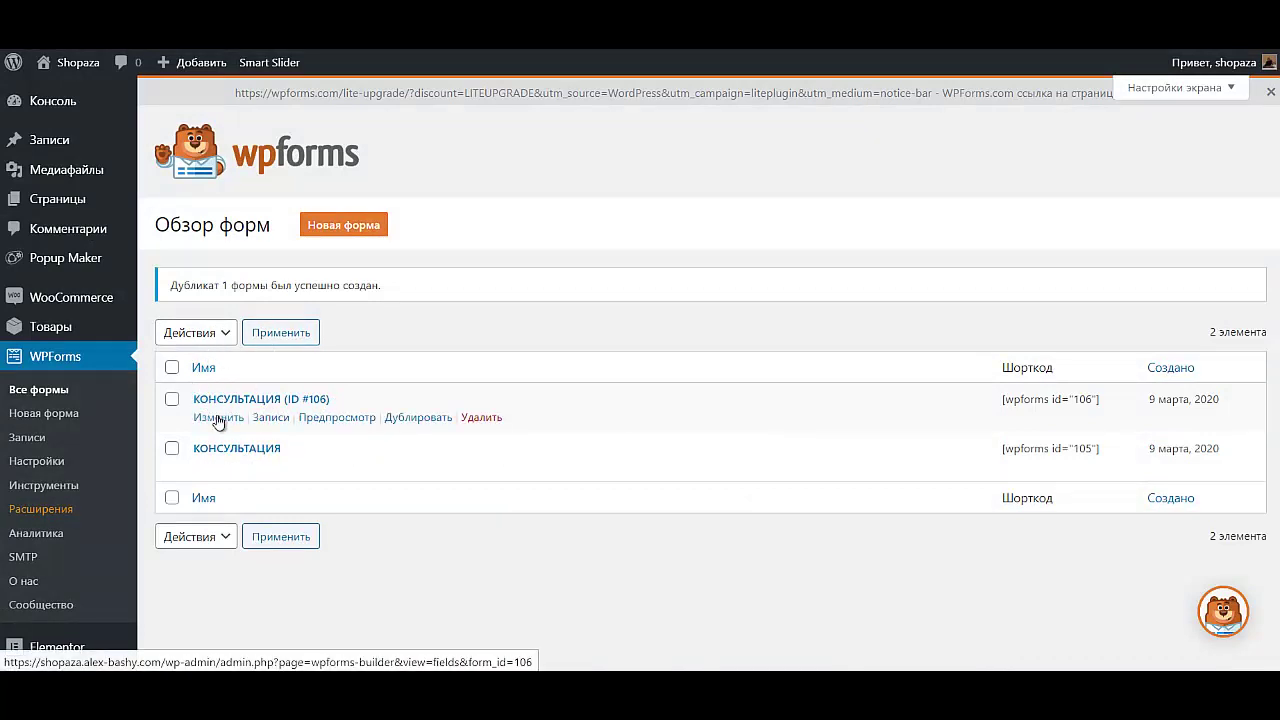
{"action": "left_click", "coordinate": [217, 420]}
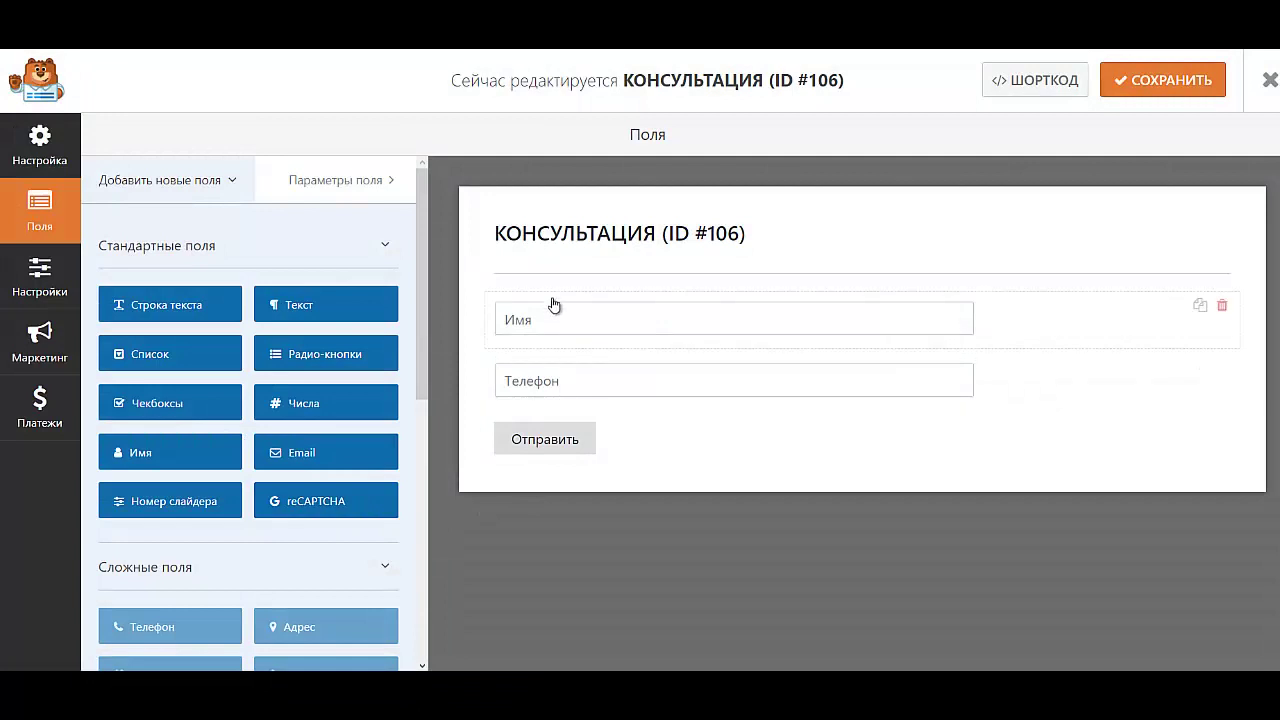
{"action": "left_click", "coordinate": [565, 233]}
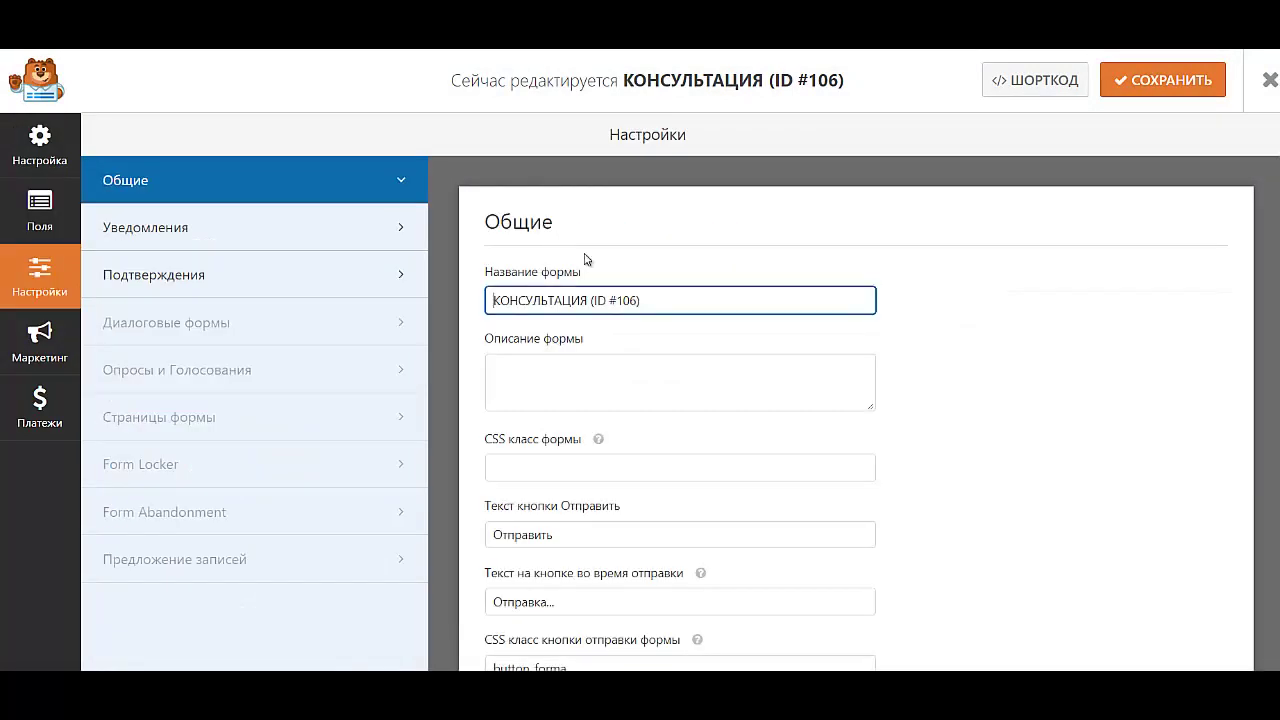
{"action": "triple_click", "coordinate": [675, 302]}
{"action": "key", "text": "Caps_Lock"}
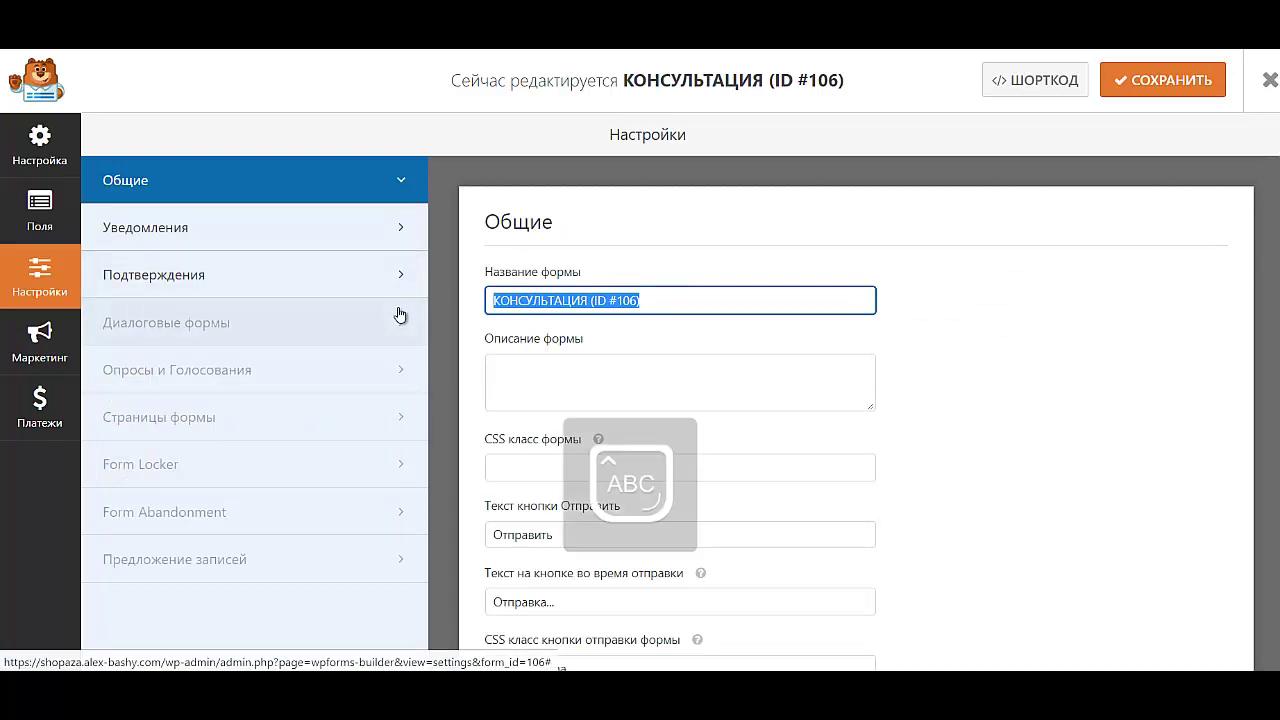
{"action": "type", "text": "ЗАКАЗАТЬ"}
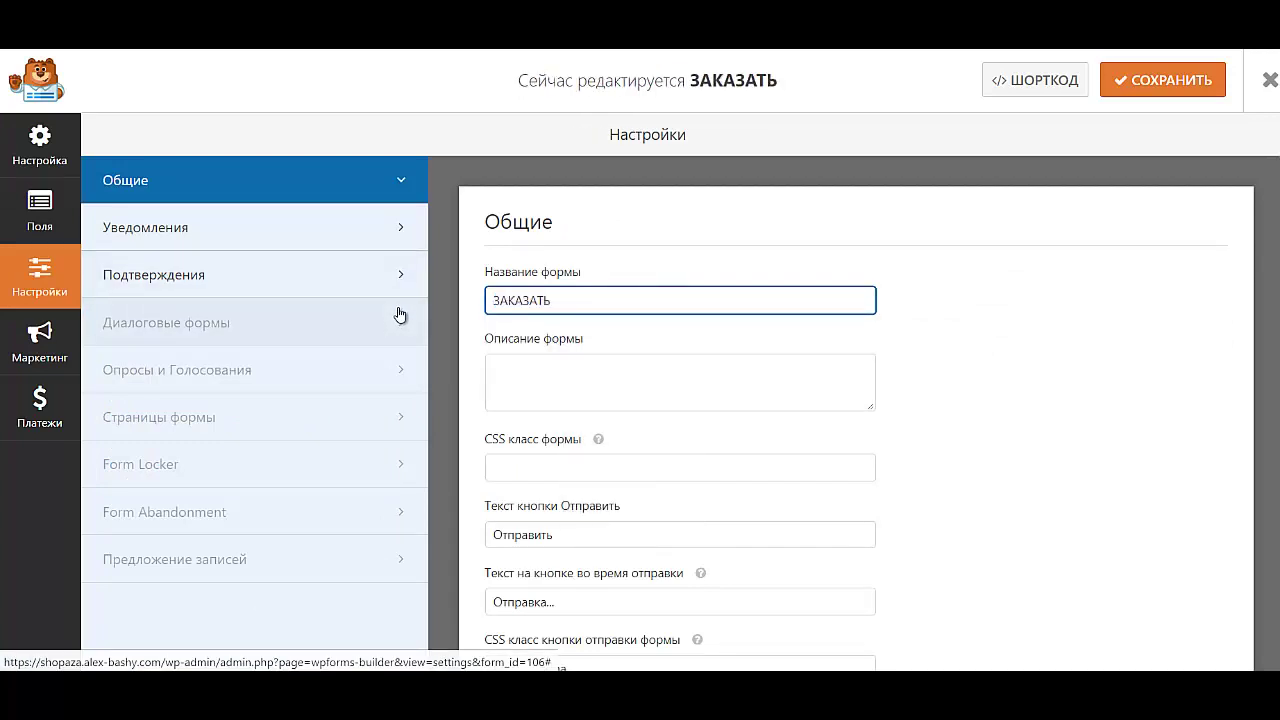
{"action": "key", "text": "BackSpace"}
{"action": "key", "text": "BackSpace"}
{"action": "key", "text": "BackSpace"}
{"action": "key", "text": "BackSpace"}
{"action": "key", "text": "BackSpace"}
{"action": "key", "text": "BackSpace"}
{"action": "key", "text": "BackSpace"}
{"action": "key", "text": "BackSpace"}
Step: Name the duplicated form КУПИТЬ ЗА КЛИК
{"action": "type", "text": "КУП"}
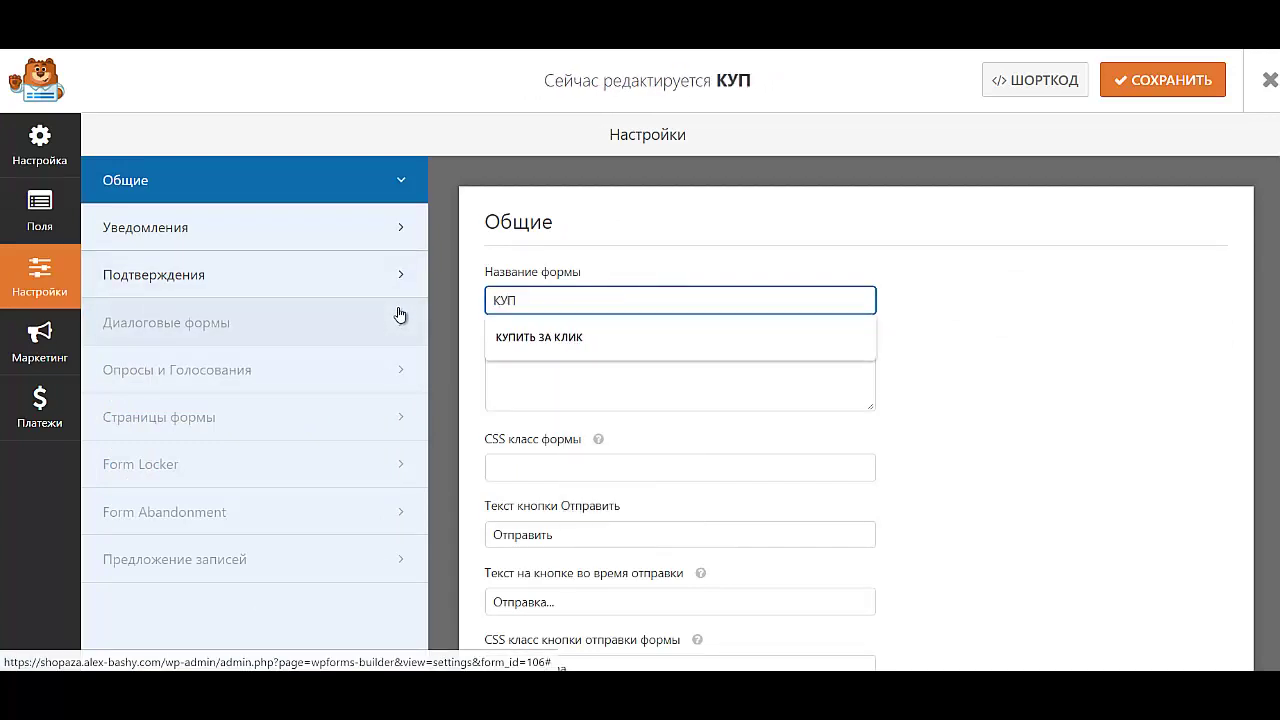
{"action": "left_click", "coordinate": [576, 350]}
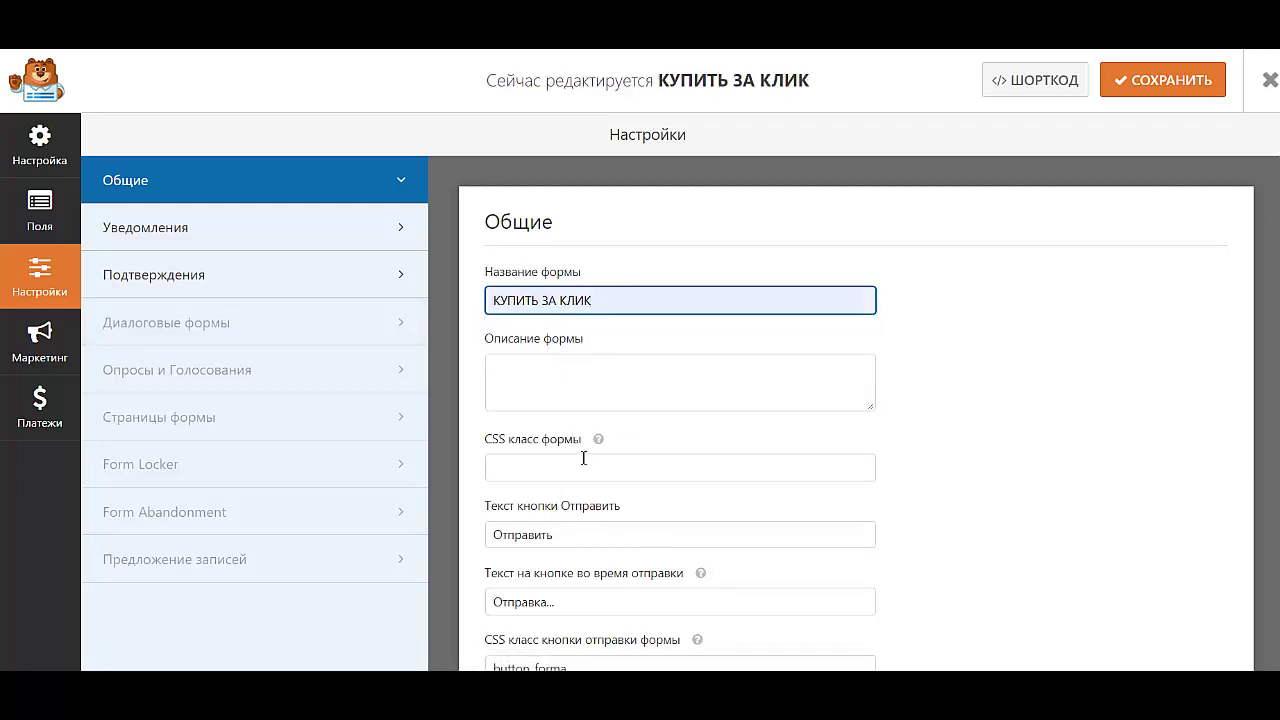
{"action": "scroll", "coordinate": [640, 520], "scroll_direction": "down", "scroll_amount": 3}
{"action": "scroll", "coordinate": [600, 400], "scroll_direction": "up", "scroll_amount": 3}
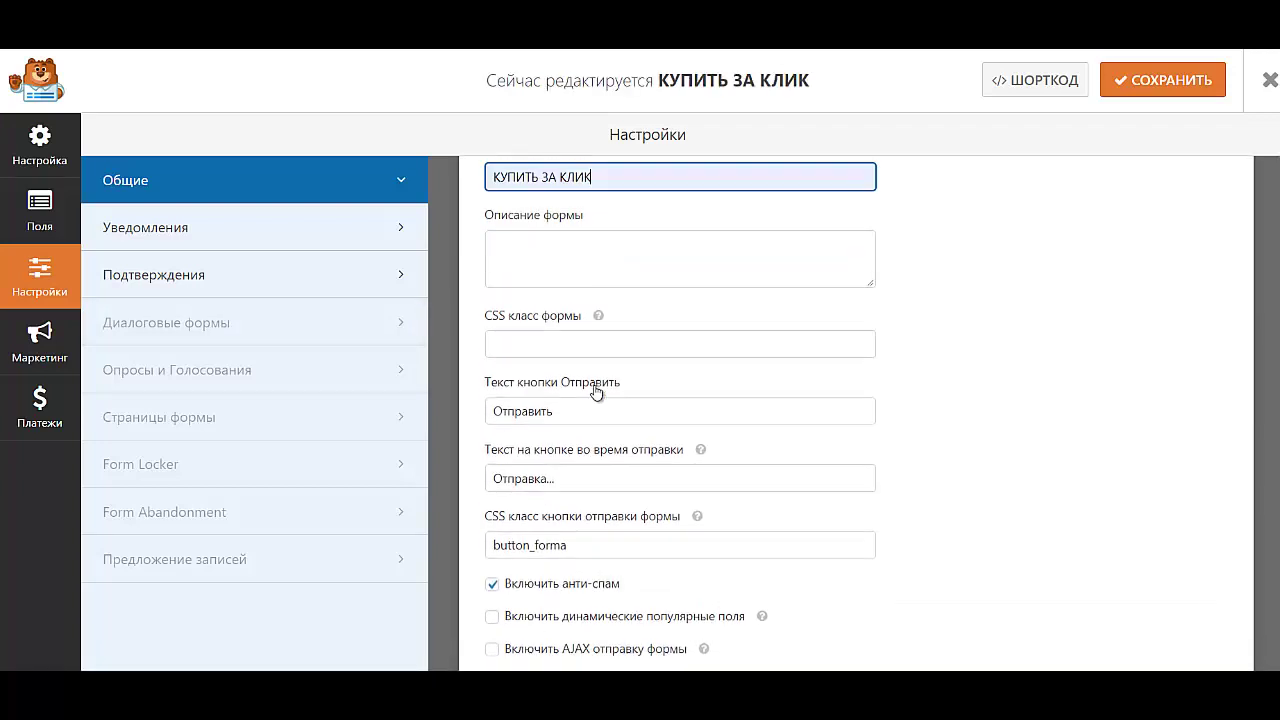
Step: Set the duplicated form's notification email subject to КУПИТЬ ЗА КЛИК and check its confirmation message
{"action": "left_click", "coordinate": [183, 246]}
{"action": "double_click", "coordinate": [634, 484]}
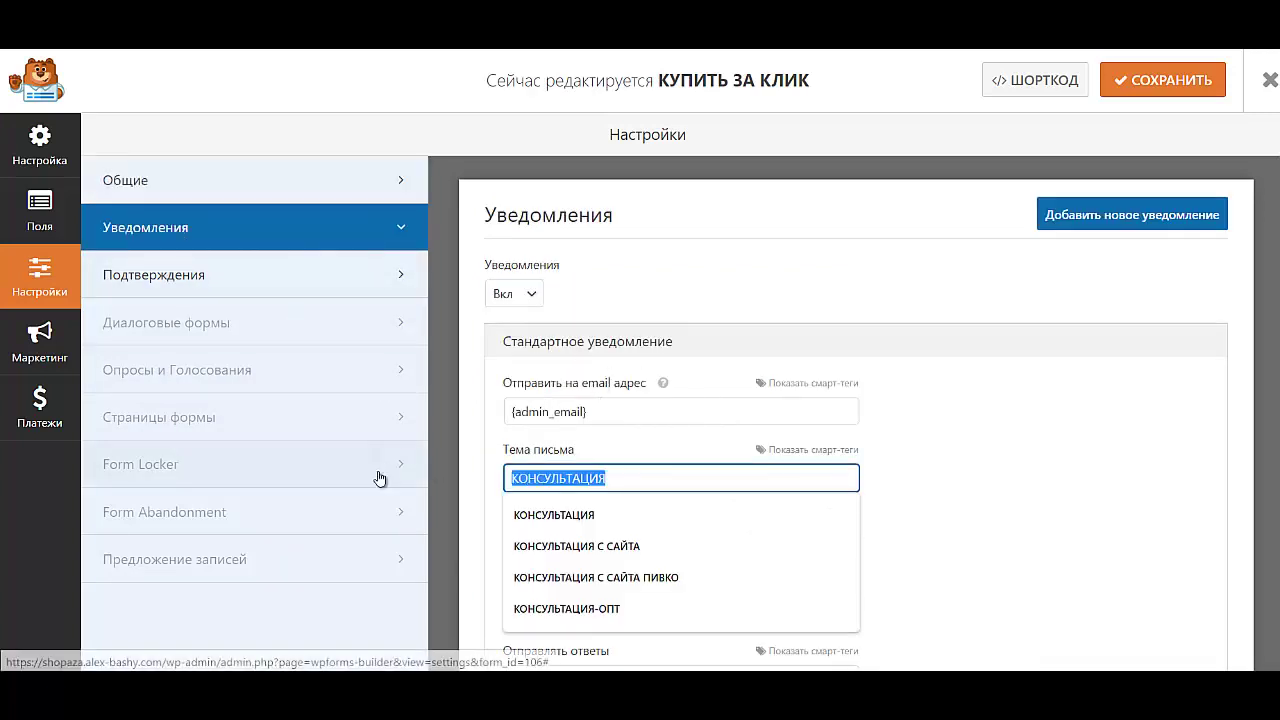
{"action": "type", "text": "КУ"}
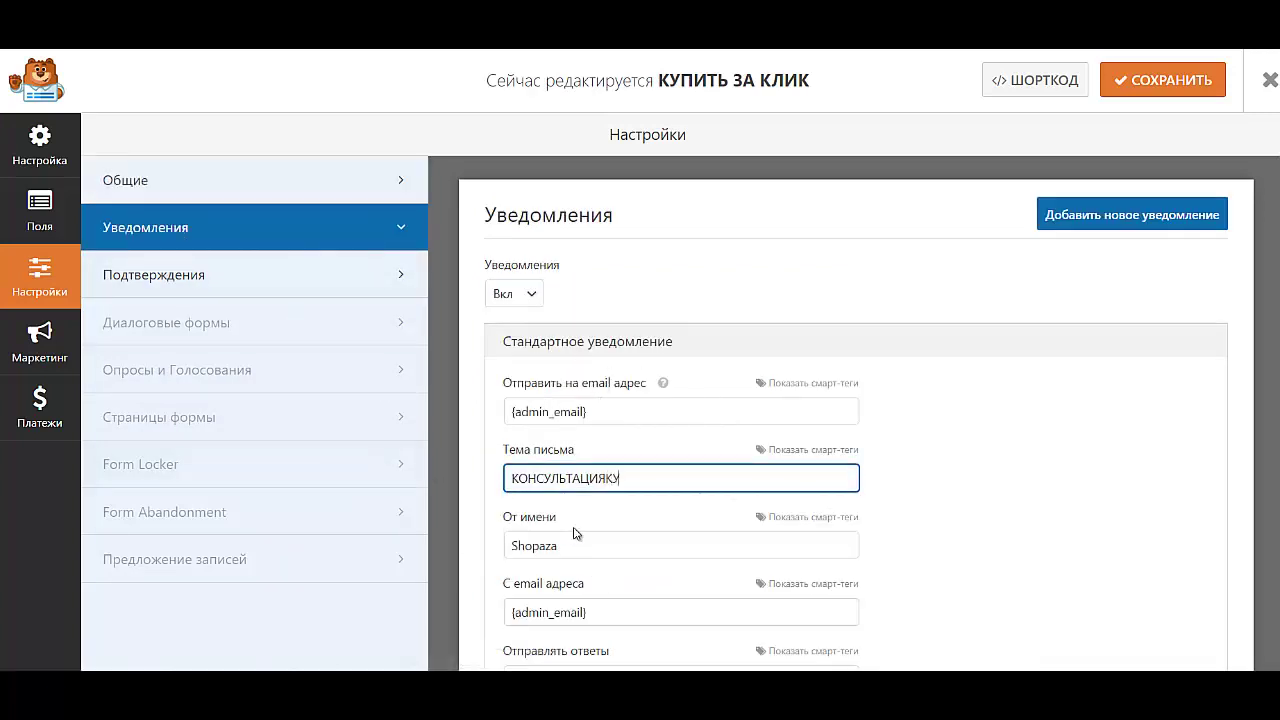
{"action": "key", "text": "BackSpace"}
{"action": "key", "text": "BackSpace"}
{"action": "key", "text": "BackSpace"}
{"action": "key", "text": "BackSpace"}
{"action": "key", "text": "BackSpace"}
{"action": "key", "text": "BackSpace"}
{"action": "key", "text": "BackSpace"}
{"action": "key", "text": "BackSpace"}
{"action": "key", "text": "BackSpace"}
{"action": "key", "text": "BackSpace"}
{"action": "key", "text": "BackSpace"}
{"action": "key", "text": "BackSpace"}
{"action": "key", "text": "BackSpace"}
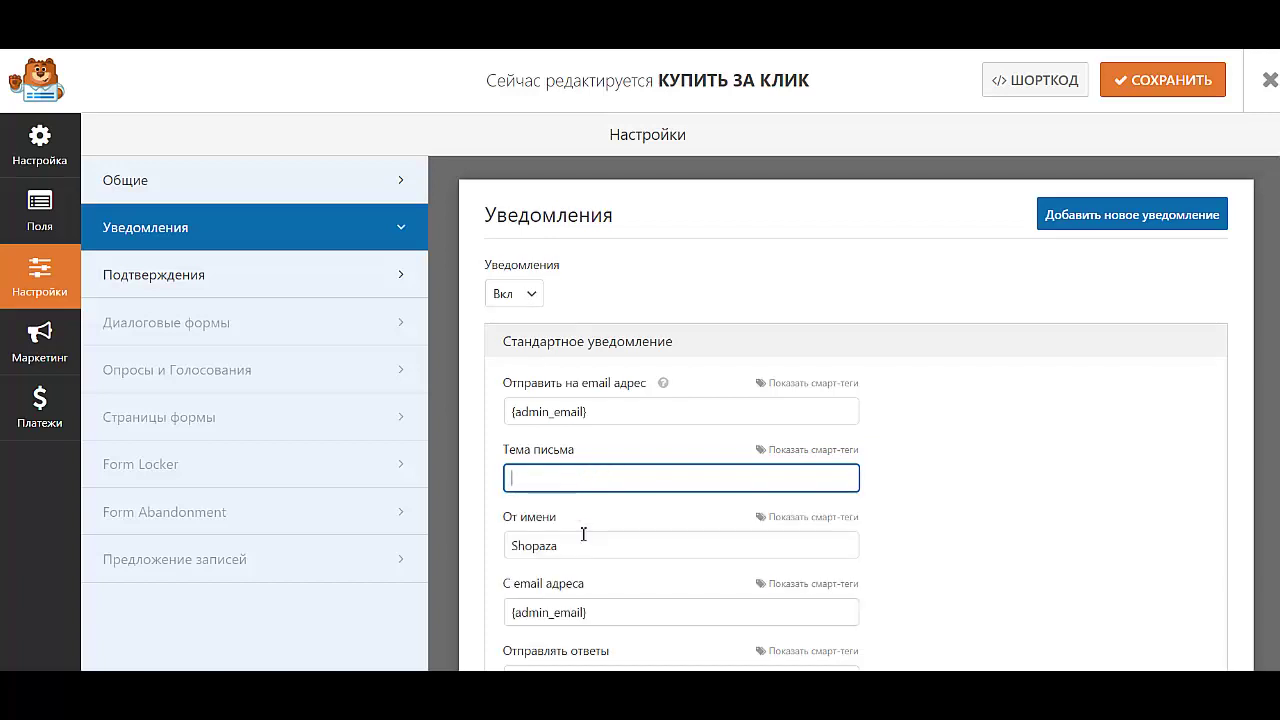
{"action": "type", "text": "КУПИТЬ ЗА КЛИК"}
{"action": "left_click", "coordinate": [583, 515]}
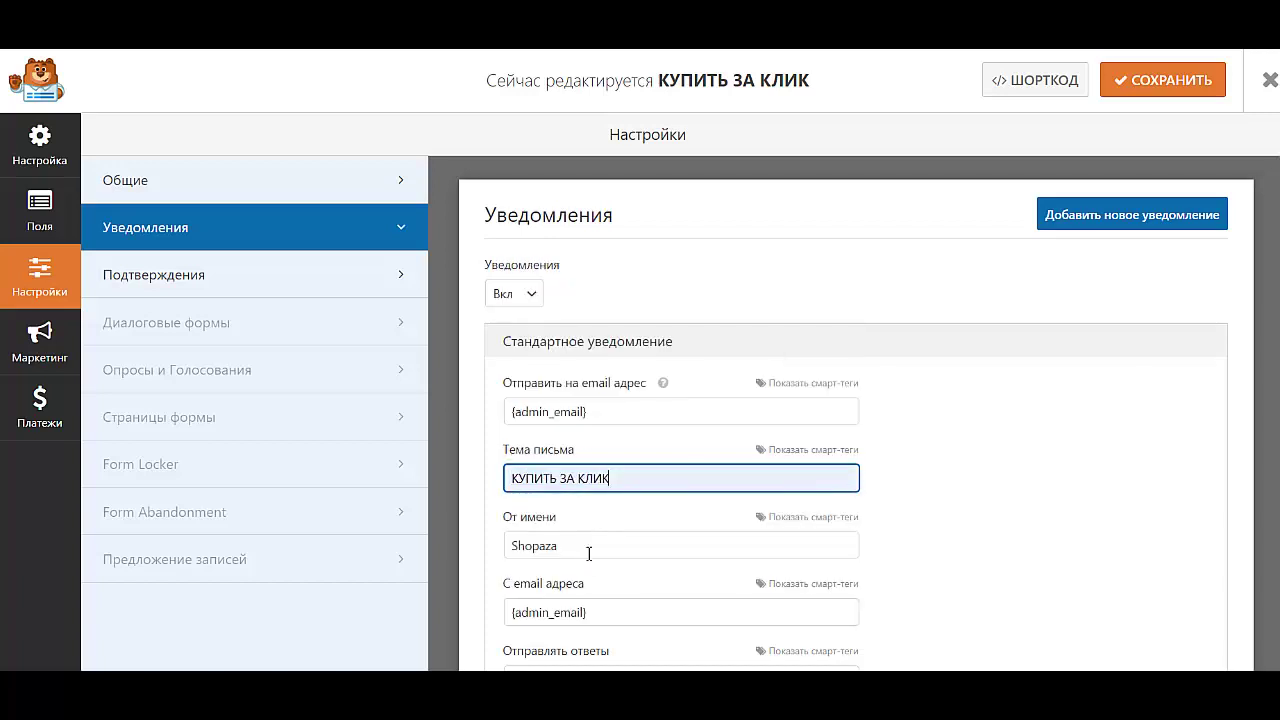
{"action": "scroll", "coordinate": [708, 555], "scroll_direction": "down", "scroll_amount": 1}
{"action": "scroll", "coordinate": [703, 557], "scroll_direction": "down", "scroll_amount": 3}
{"action": "scroll", "coordinate": [677, 543], "scroll_direction": "up", "scroll_amount": 3}
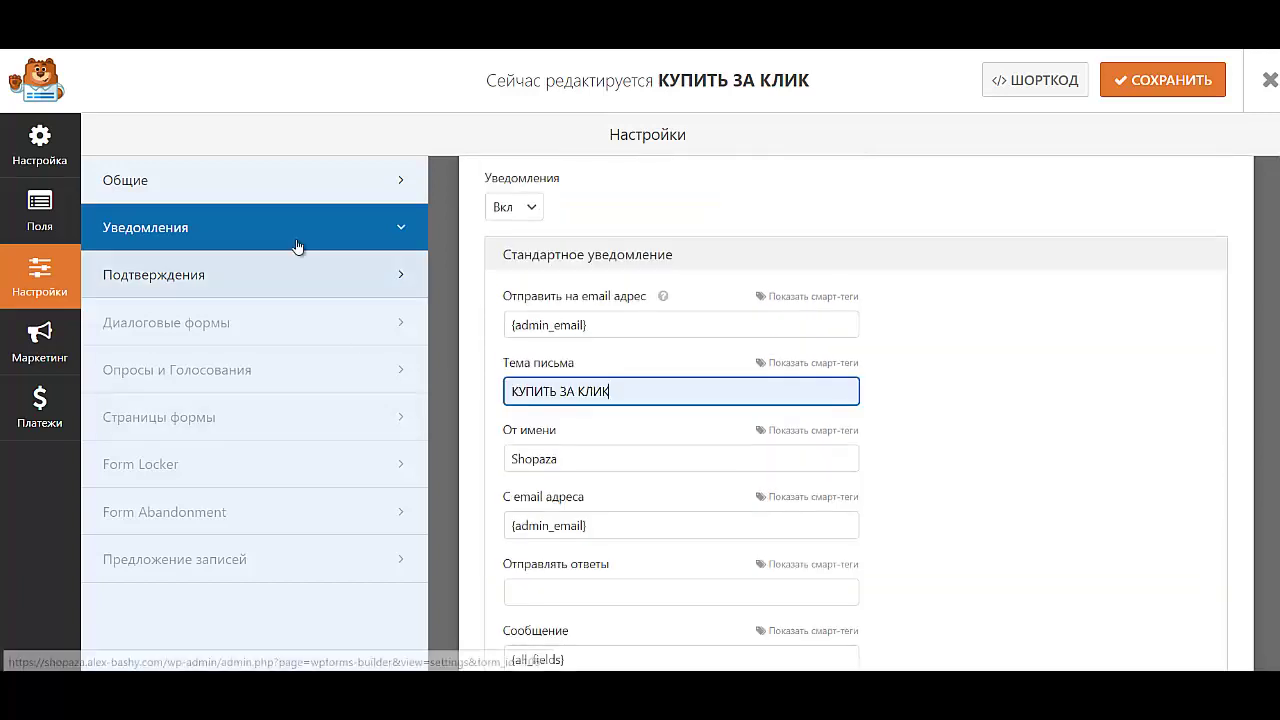
{"action": "left_click", "coordinate": [291, 275]}
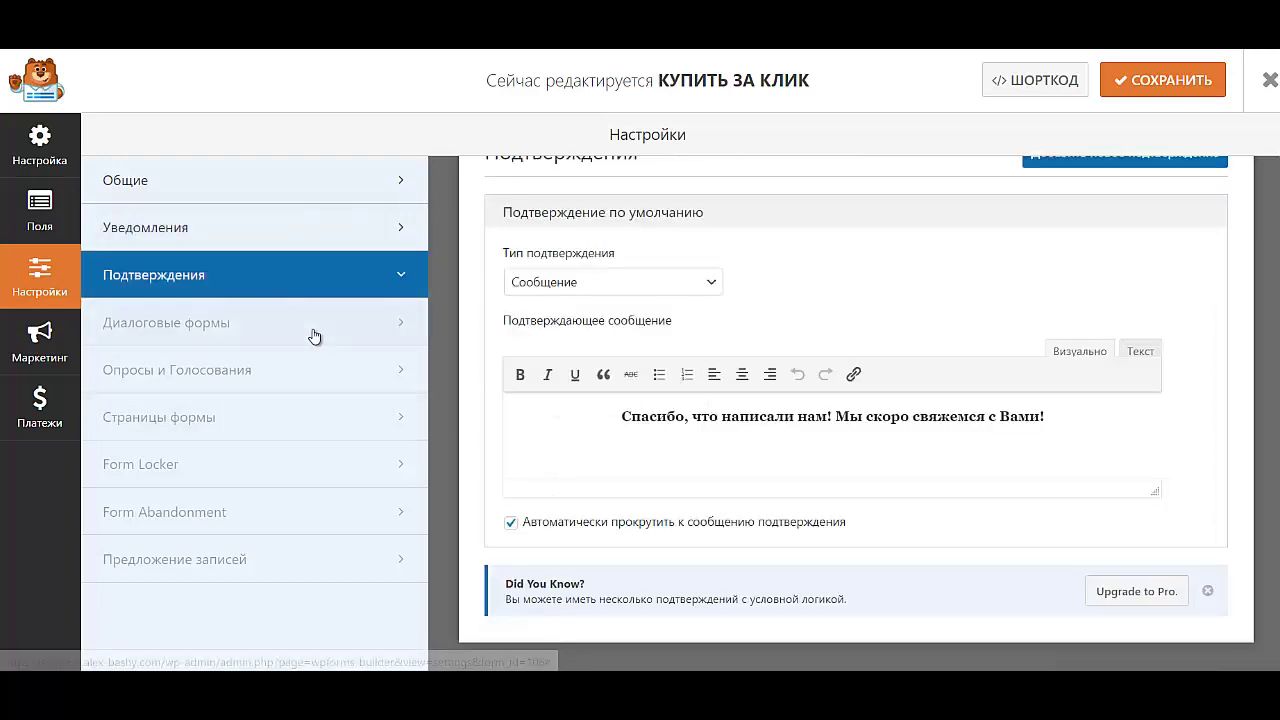
Step: Add a single-line text field to the form with the label "Введите название товара..."
{"action": "left_click", "coordinate": [40, 205]}
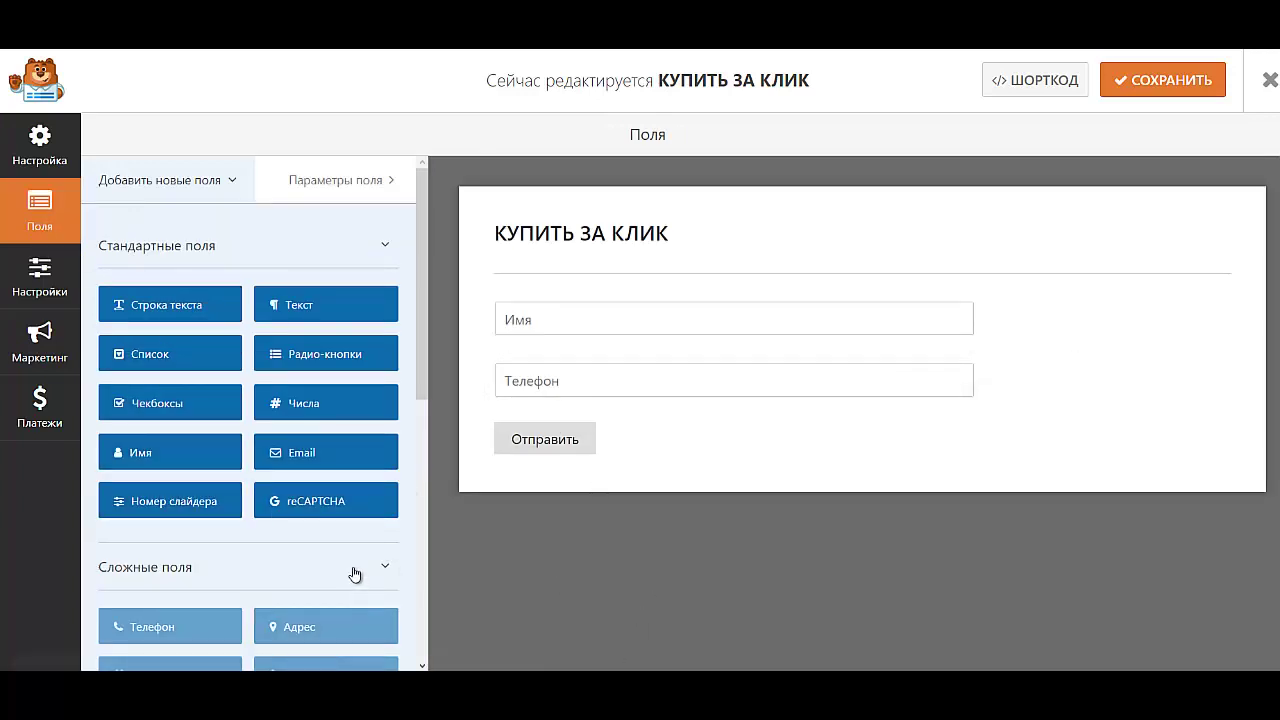
{"action": "left_click", "coordinate": [180, 318]}
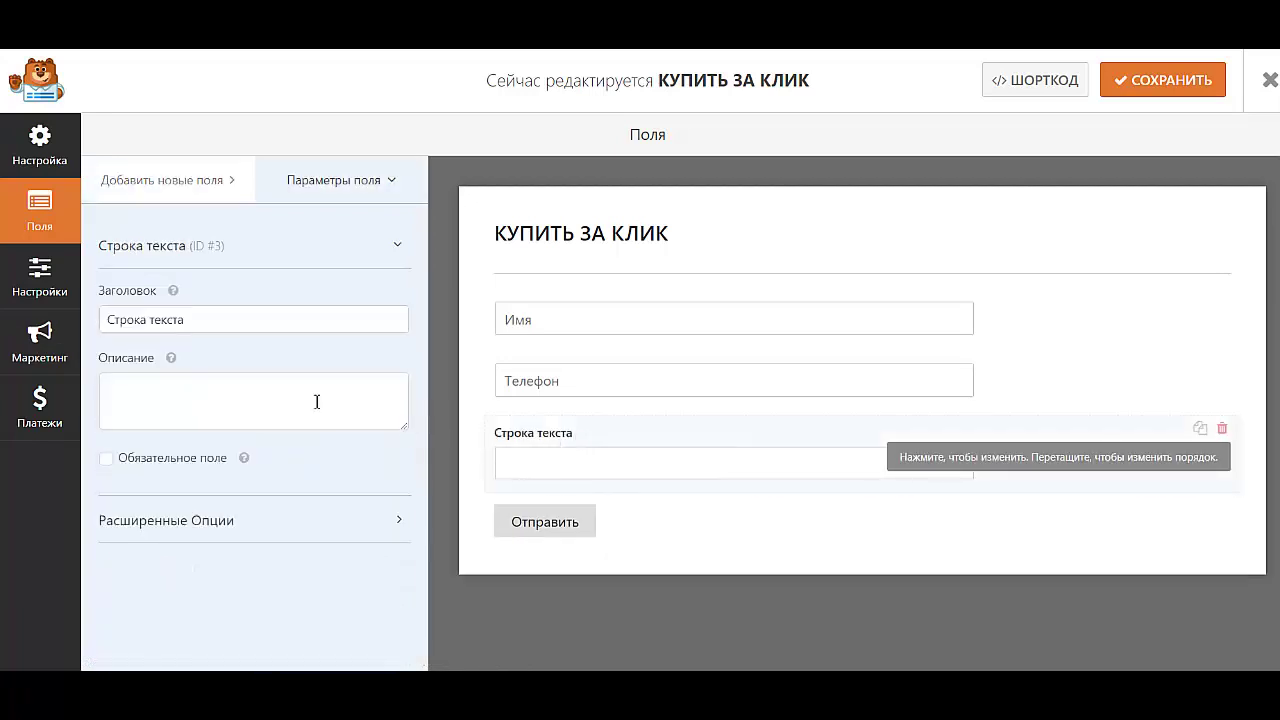
{"action": "triple_click", "coordinate": [220, 319]}
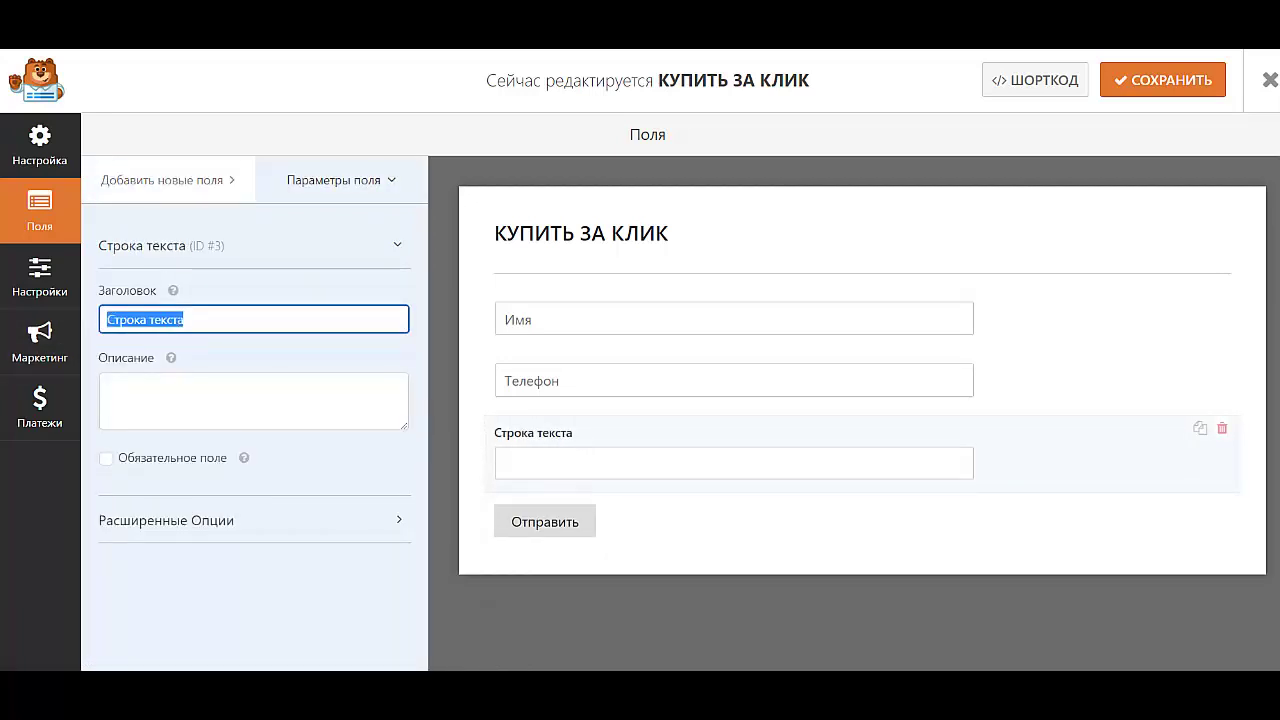
{"action": "type", "text": "Введи"}
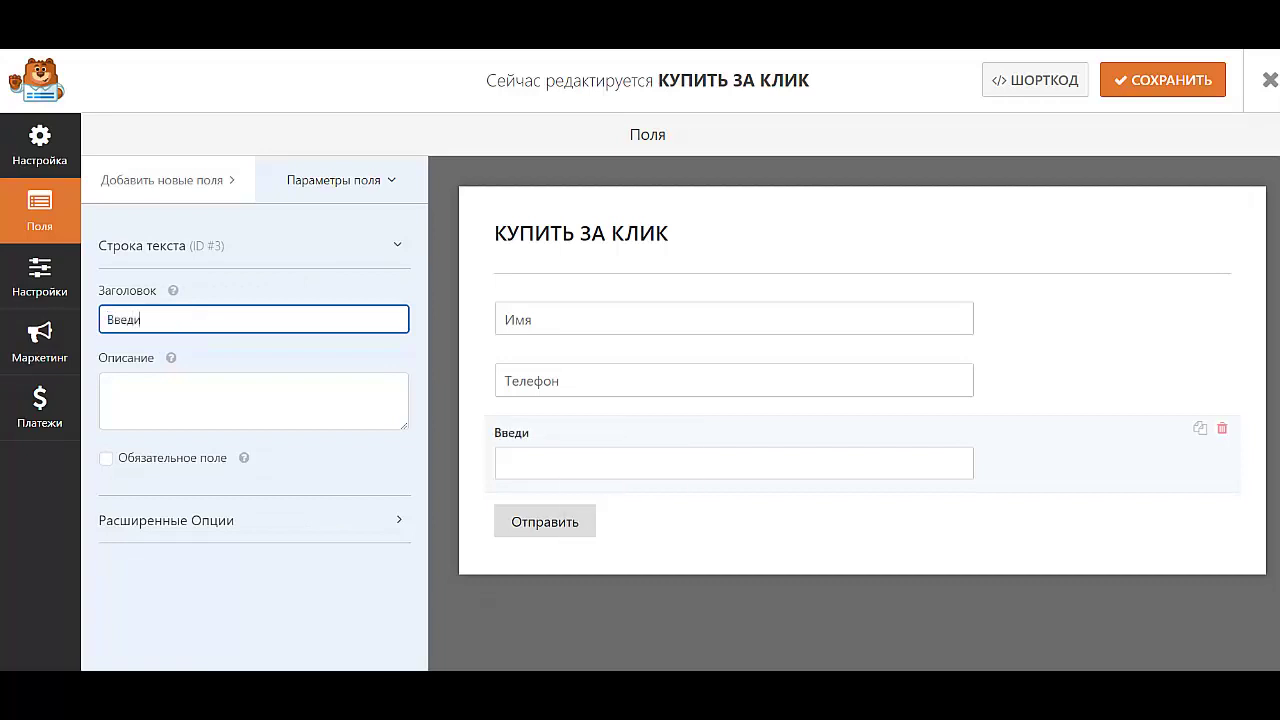
{"action": "type", "text": "те название товара..."}
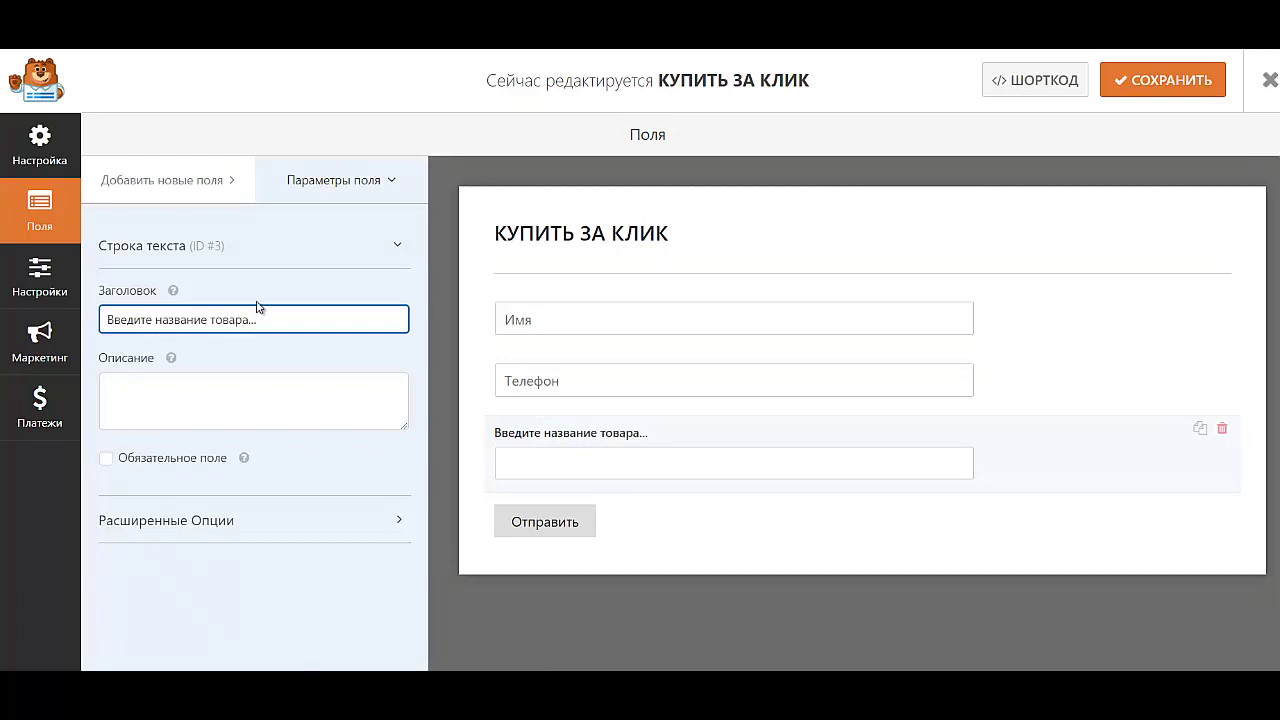
Step: Copy the new field's label "Введите название товара..." into its placeholder text and hide the field label
{"action": "key", "text": "ctrl+a"}
{"action": "key", "text": "ctrl+c"}
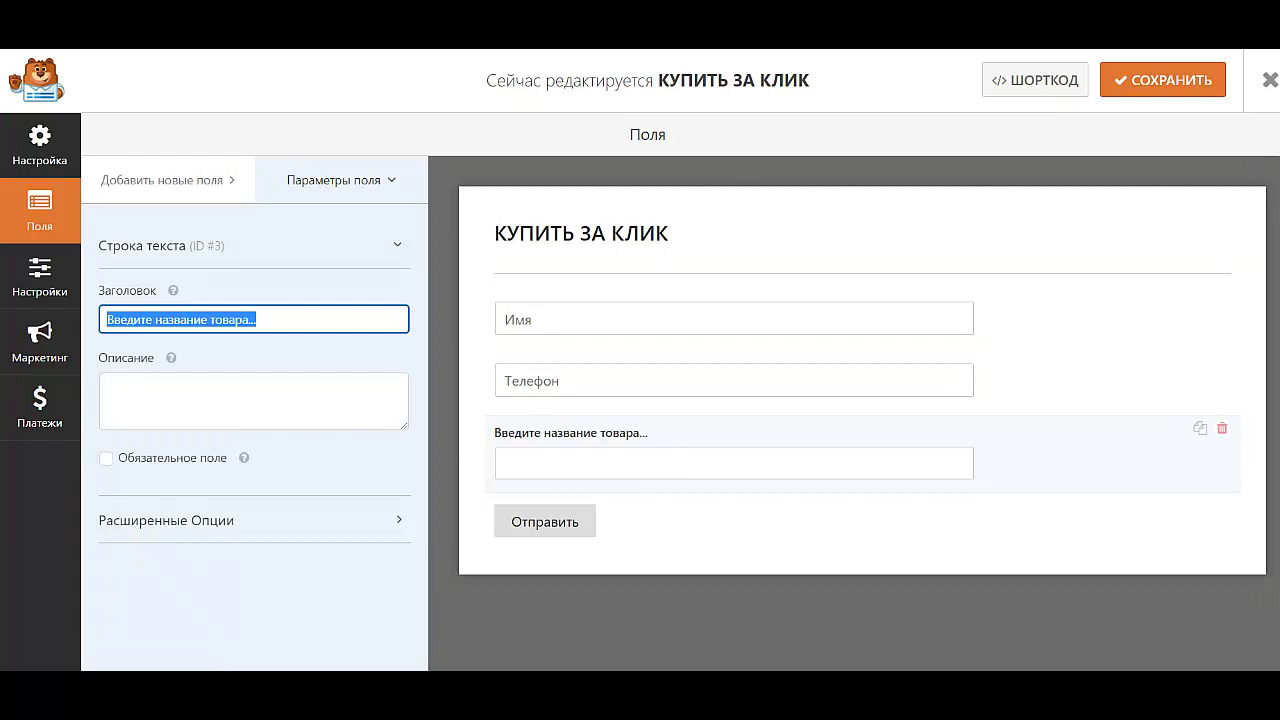
{"action": "left_click", "coordinate": [158, 525]}
{"action": "scroll", "coordinate": [160, 530], "scroll_direction": "down", "scroll_amount": 3}
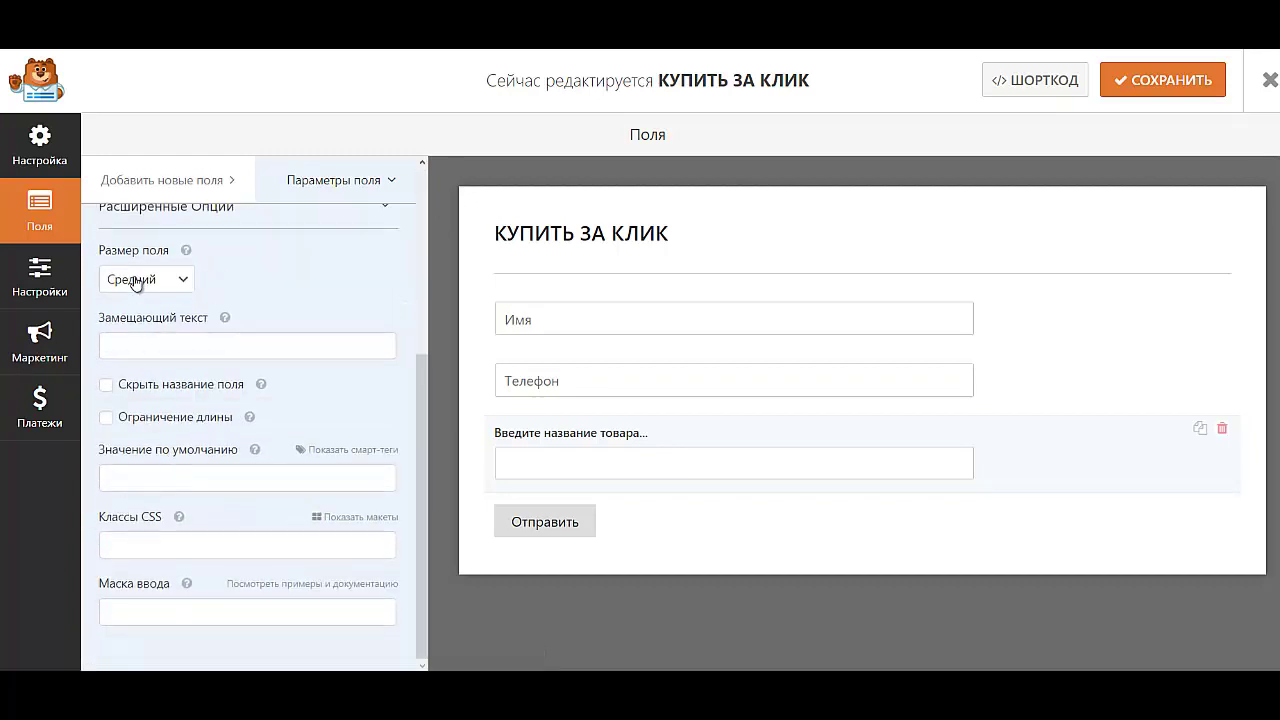
{"action": "left_click", "coordinate": [182, 345]}
{"action": "key", "text": "ctrl+v"}
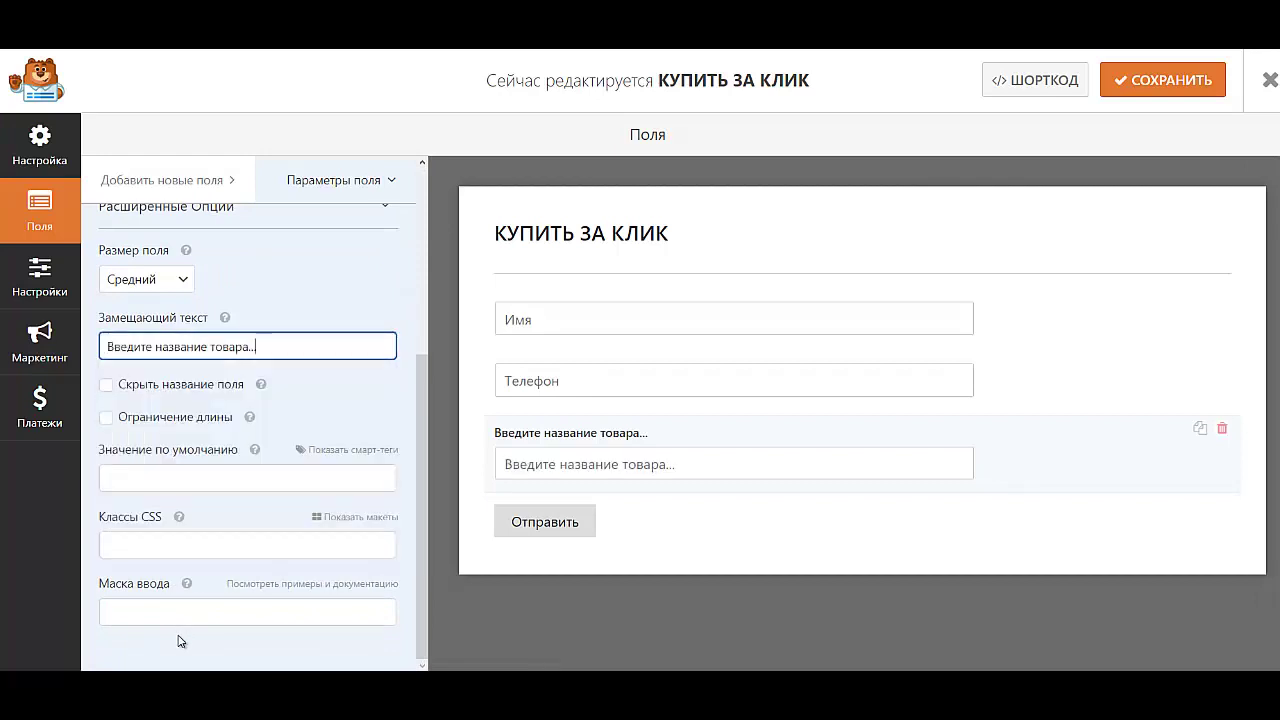
{"action": "left_click", "coordinate": [140, 385]}
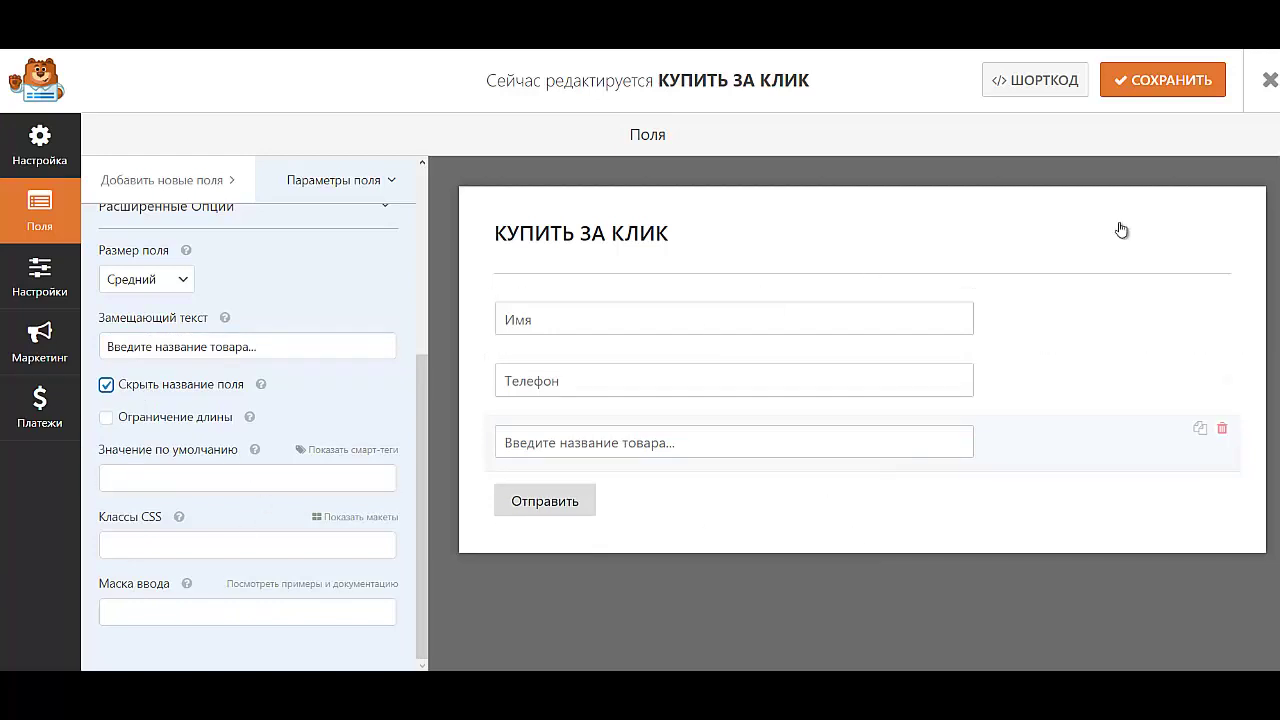
Step: Save the КУПИТЬ ЗА КЛИК form and close the form builder
{"action": "left_click", "coordinate": [1165, 80]}
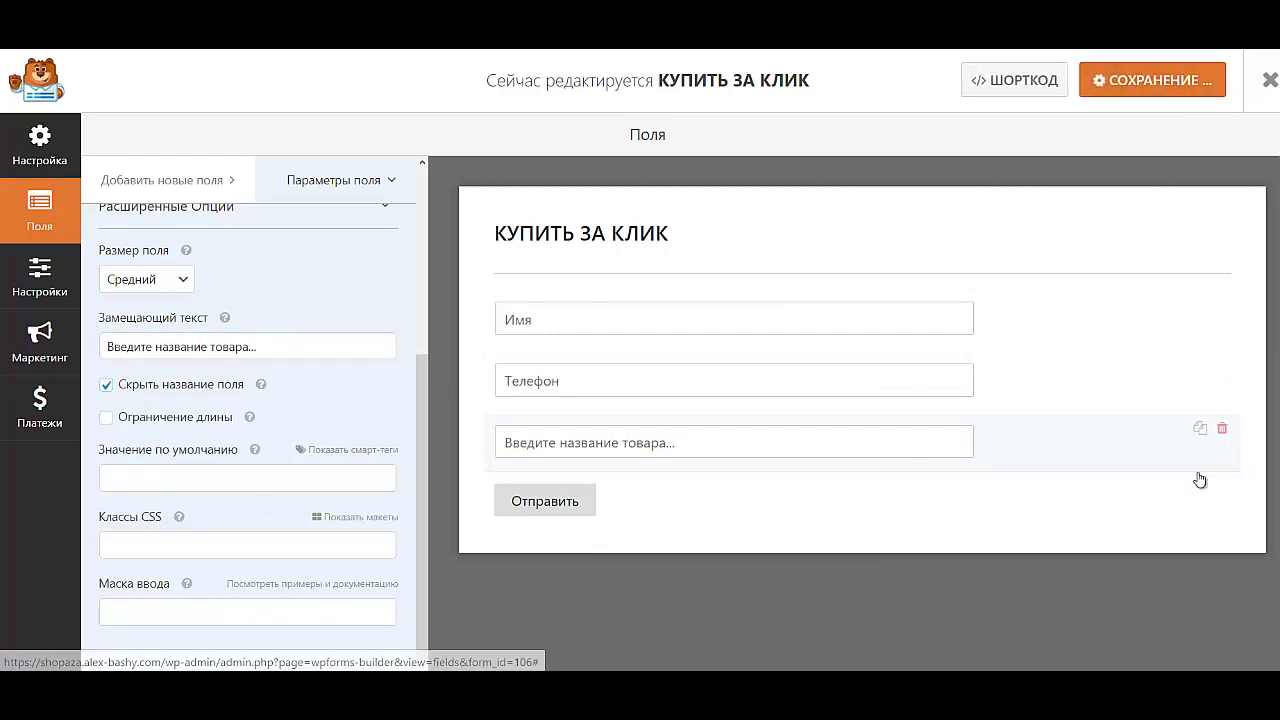
{"action": "left_click", "coordinate": [1270, 82]}
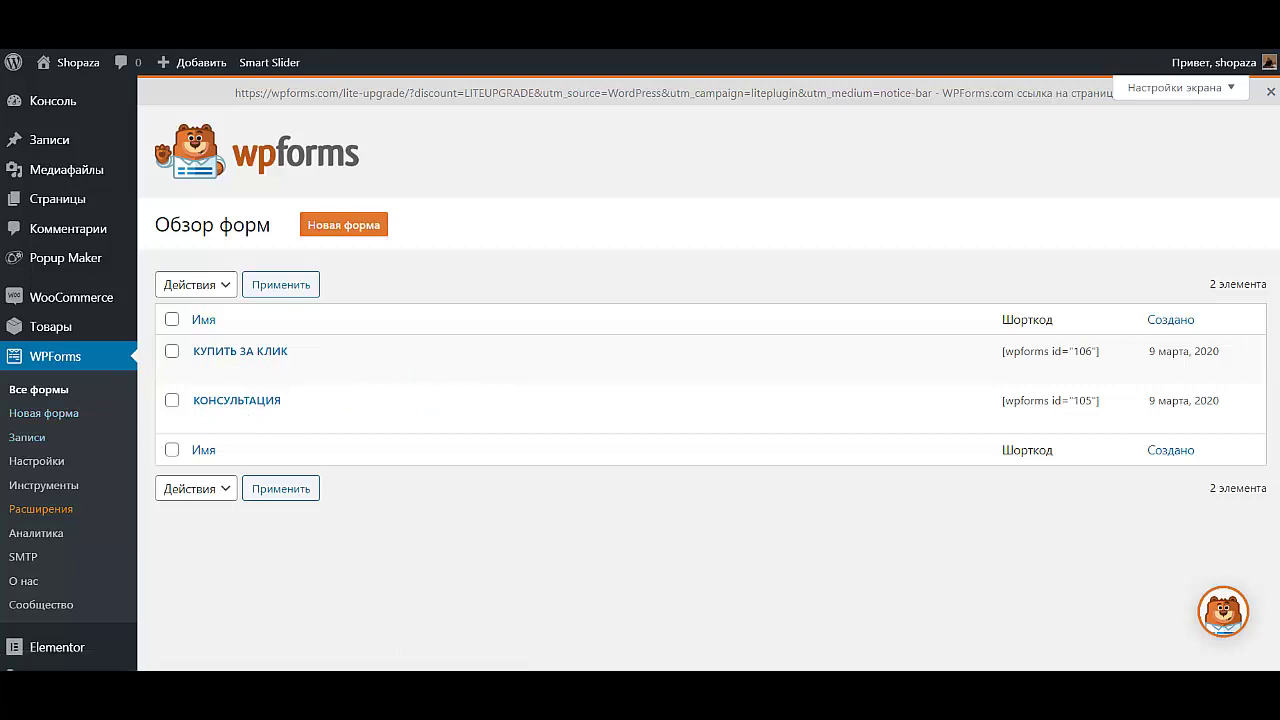
Step: Create a new popup in Popup Maker and name it КОНСУЛЬТАЦИЯ
{"action": "left_click", "coordinate": [100, 268]}
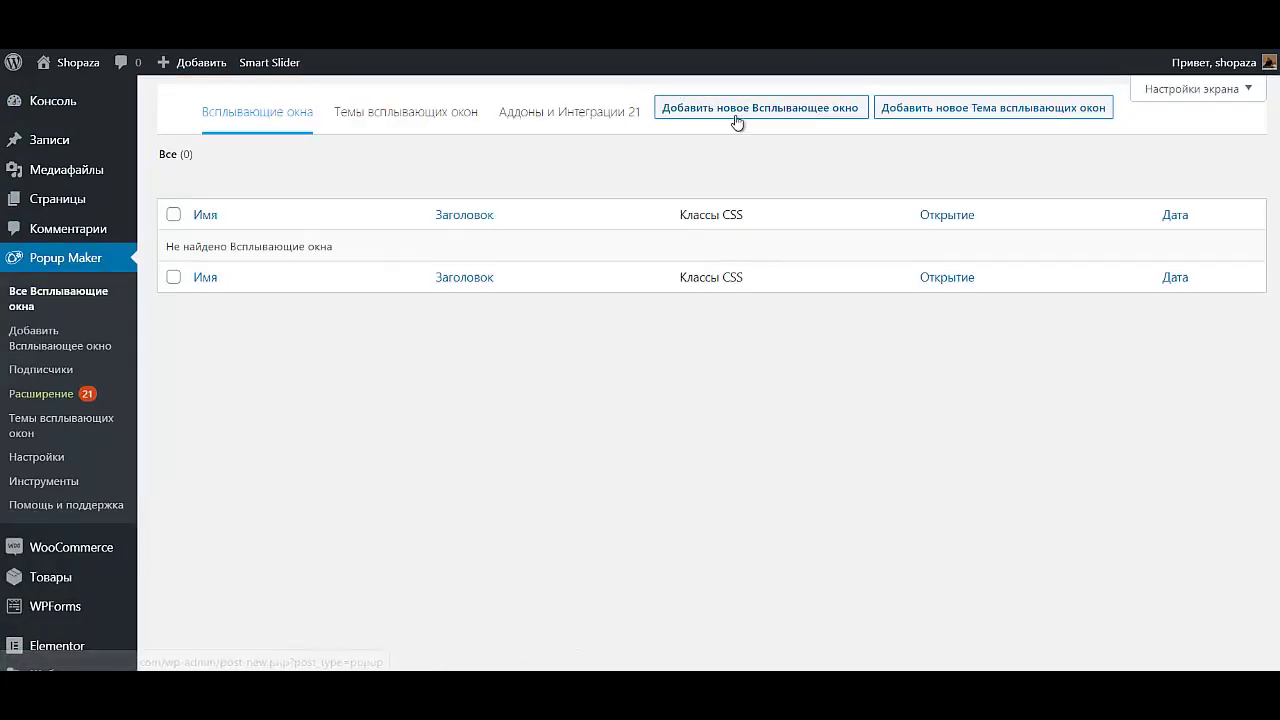
{"action": "left_click", "coordinate": [705, 110]}
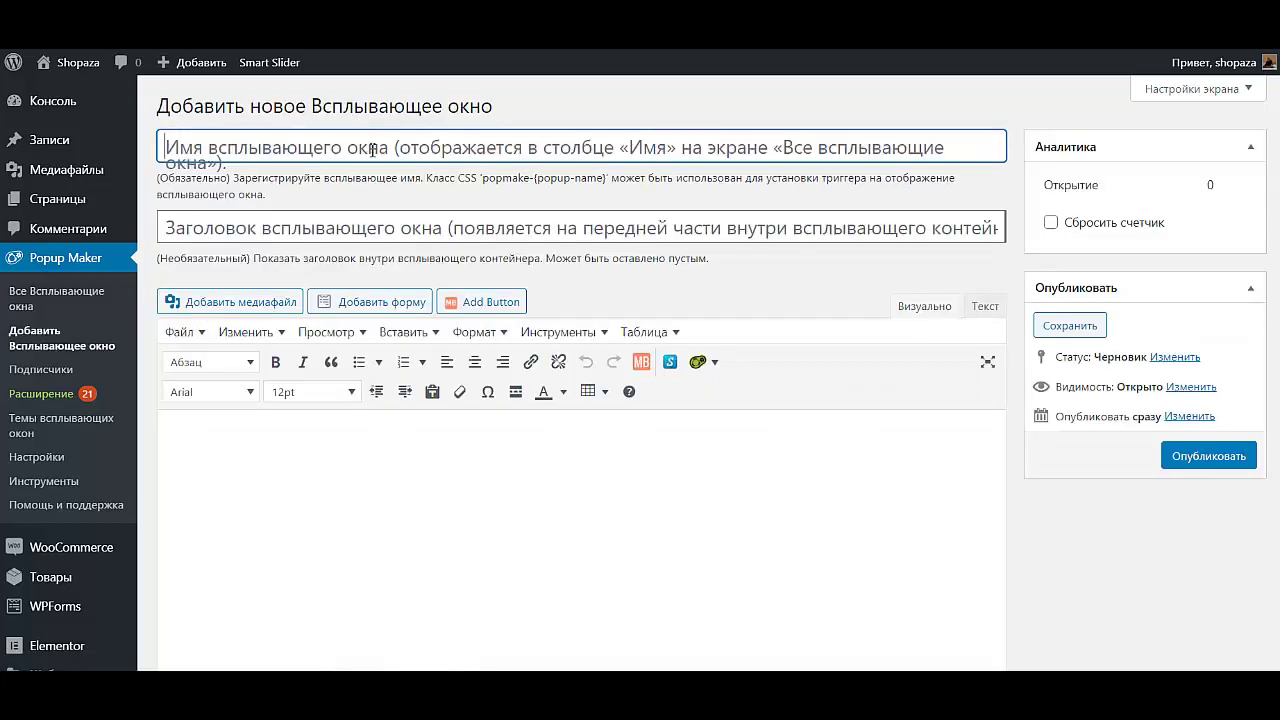
{"action": "key", "text": "Caps_Lock"}
{"action": "type", "text": "К"}
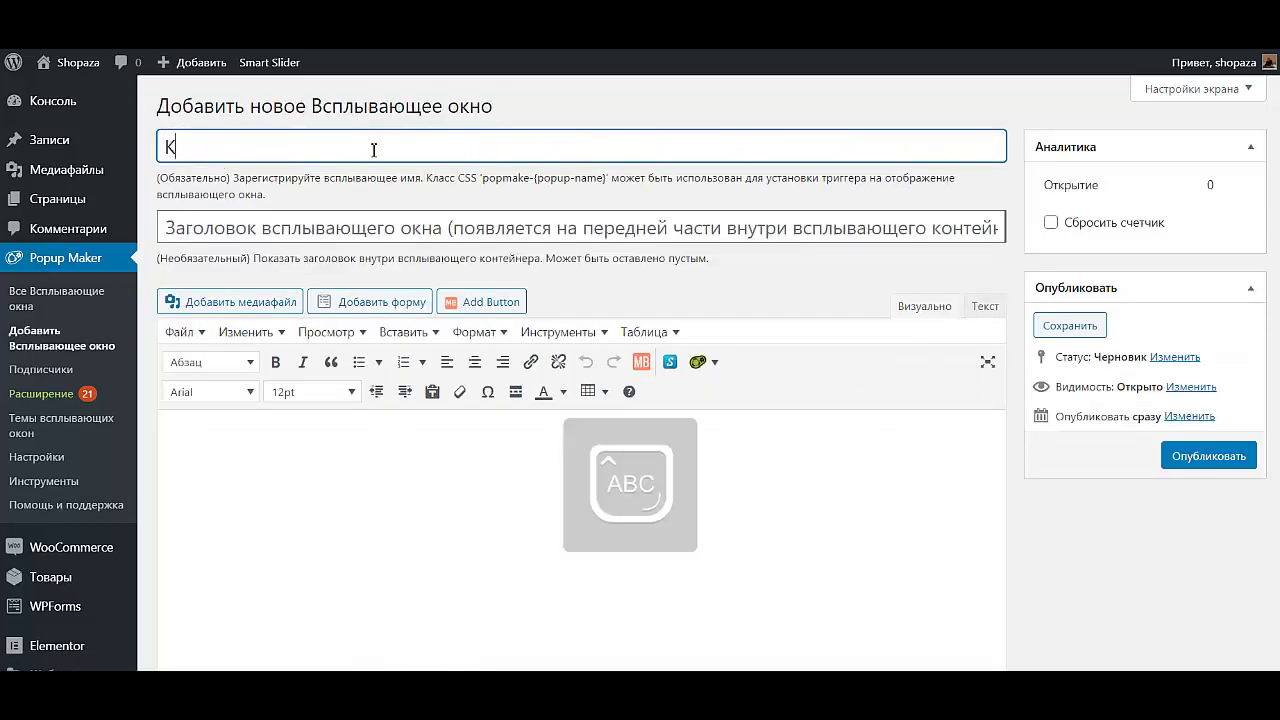
{"action": "type", "text": "ОНСУЛ"}
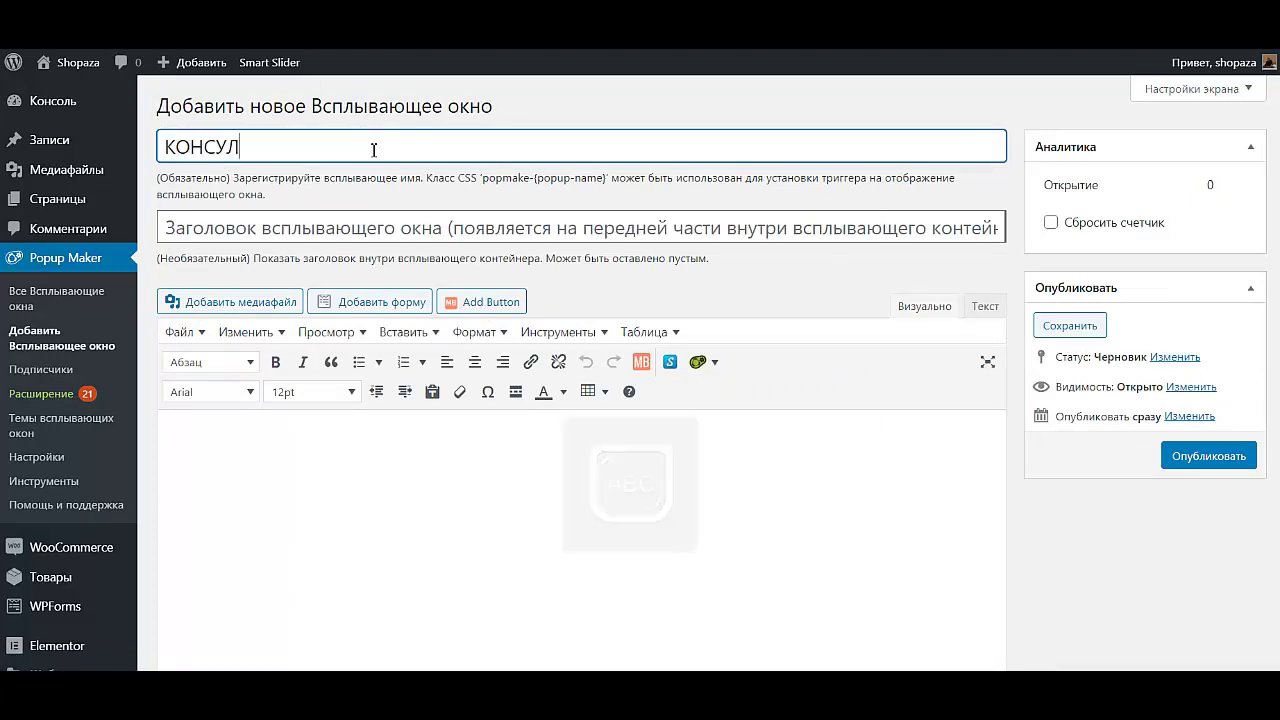
{"action": "type", "text": "ЬТАЦИЯ"}
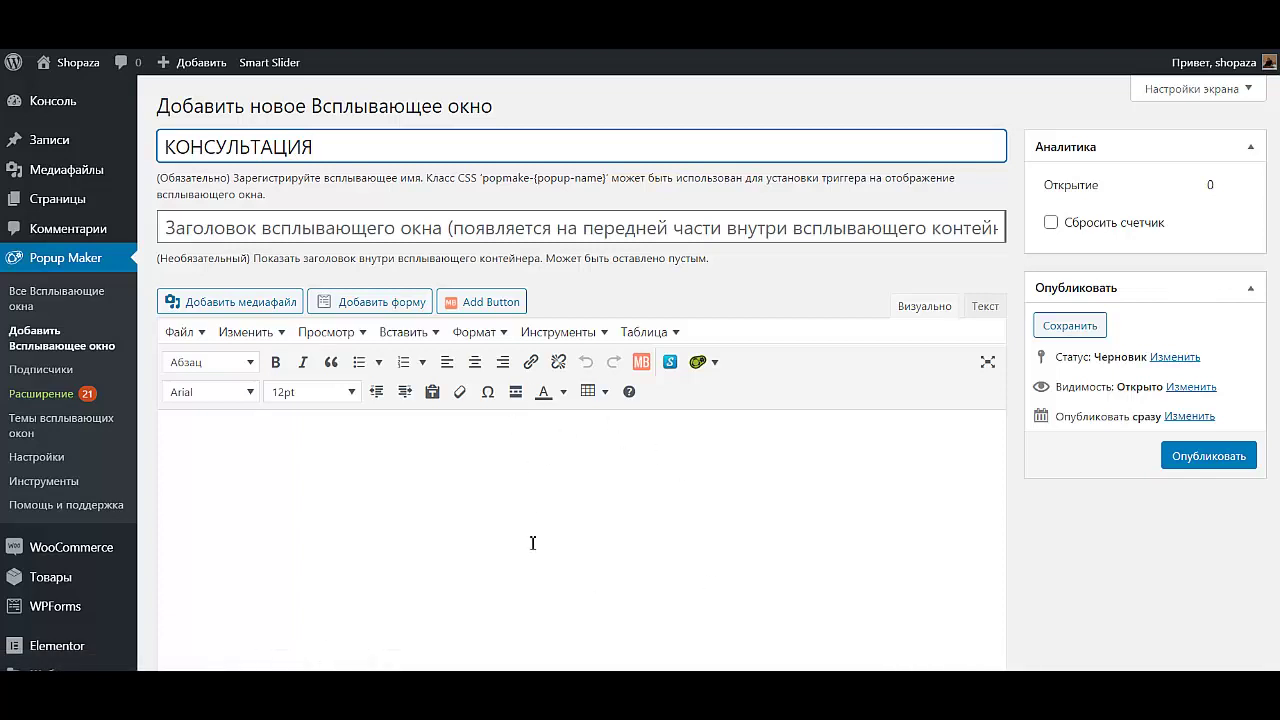
Step: Insert the КОНСУЛЬТАЦИЯ form into the popup's content and centre its shortcode
{"action": "left_click", "coordinate": [514, 465]}
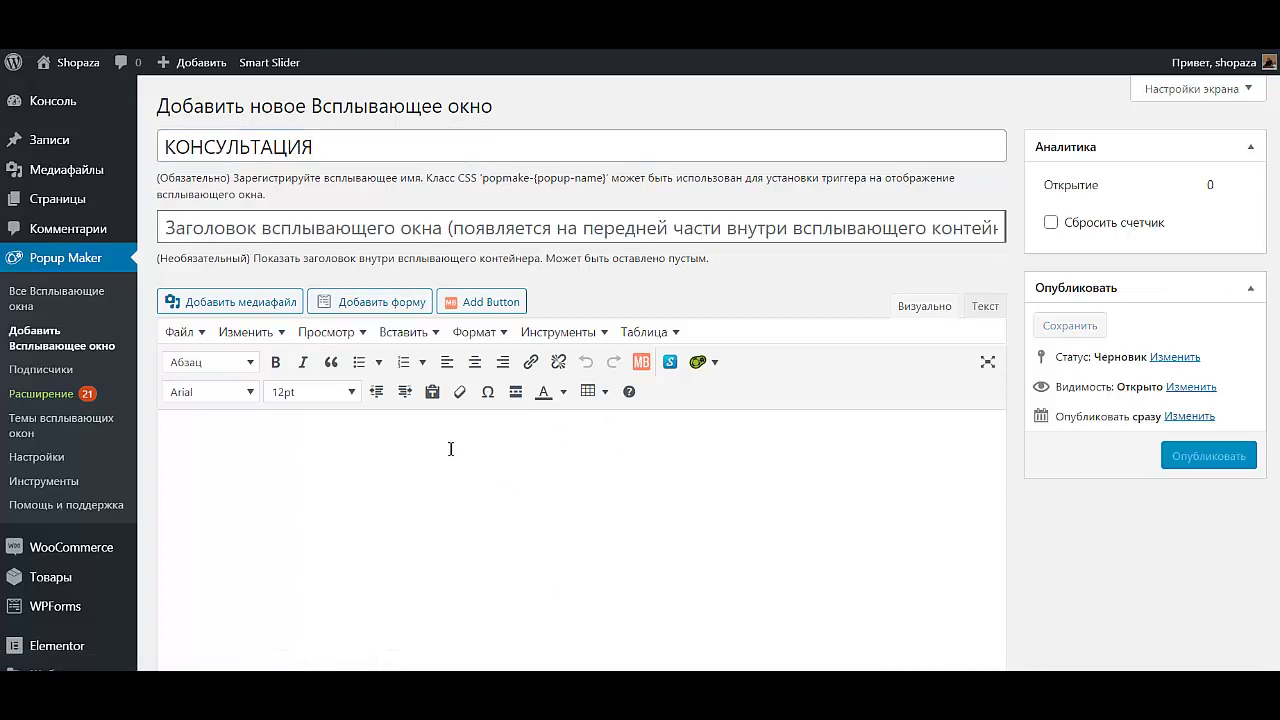
{"action": "left_click", "coordinate": [354, 304]}
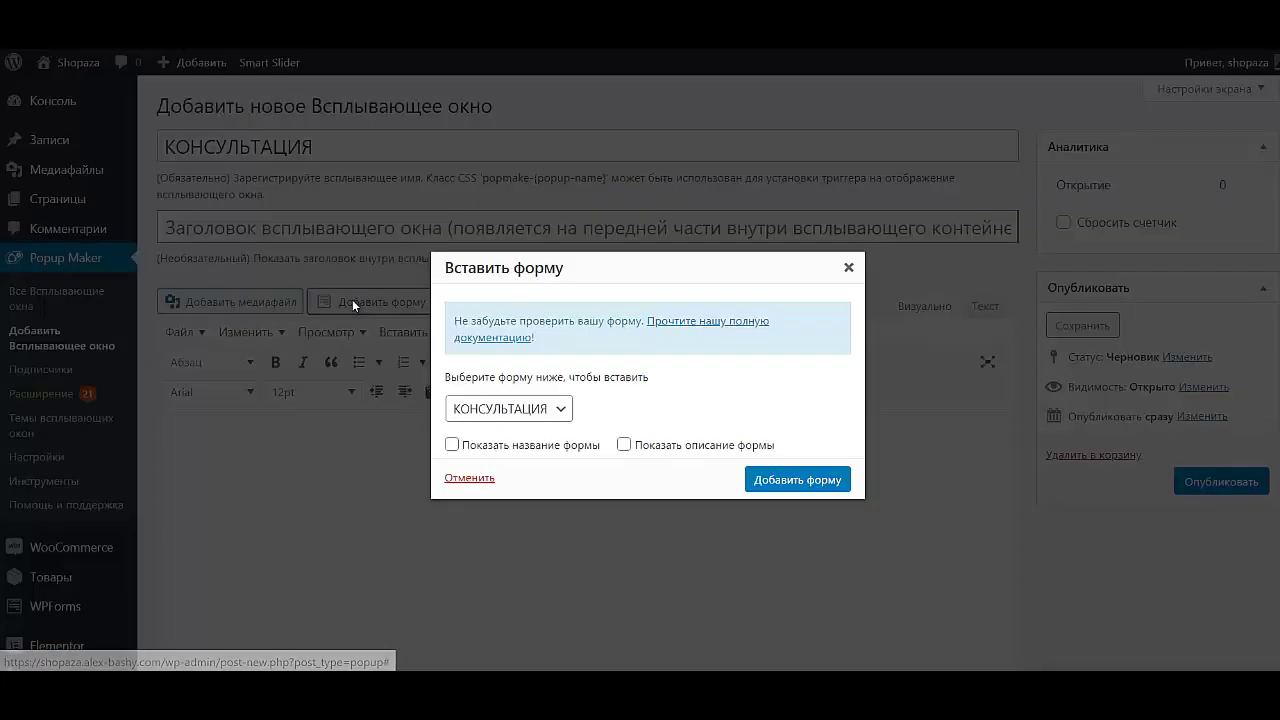
{"action": "left_click", "coordinate": [509, 409]}
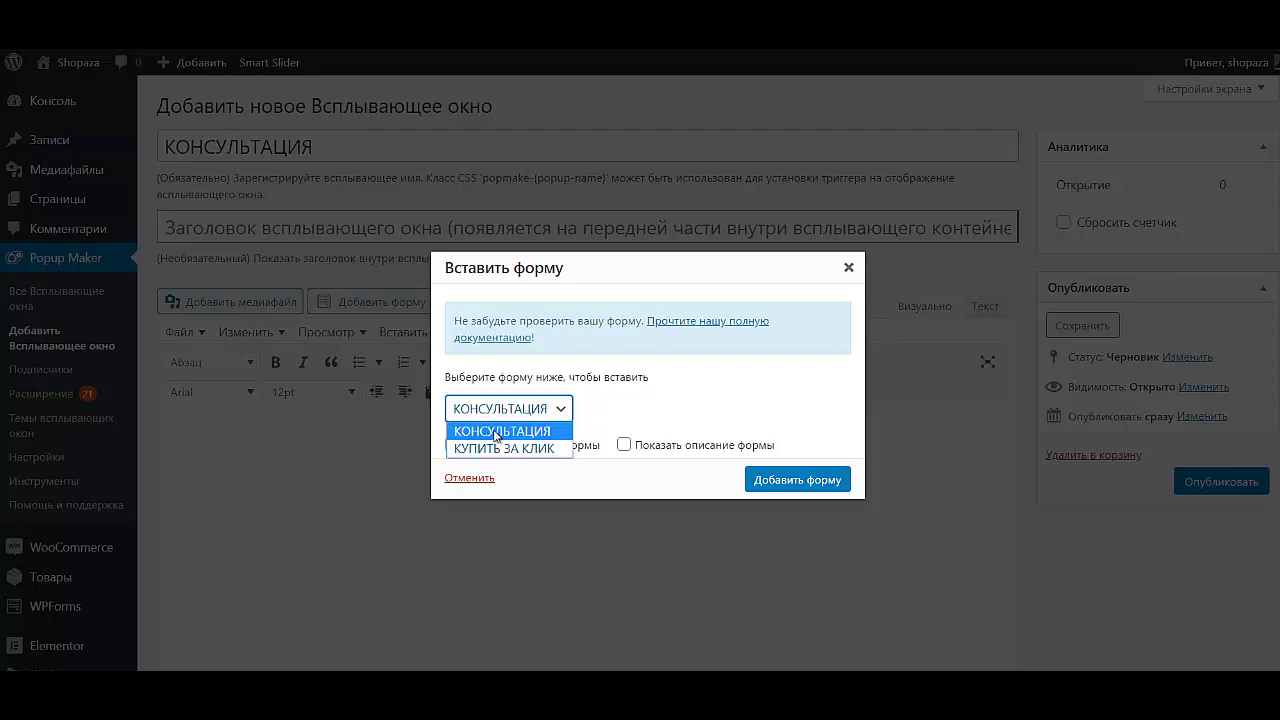
{"action": "left_click", "coordinate": [496, 431]}
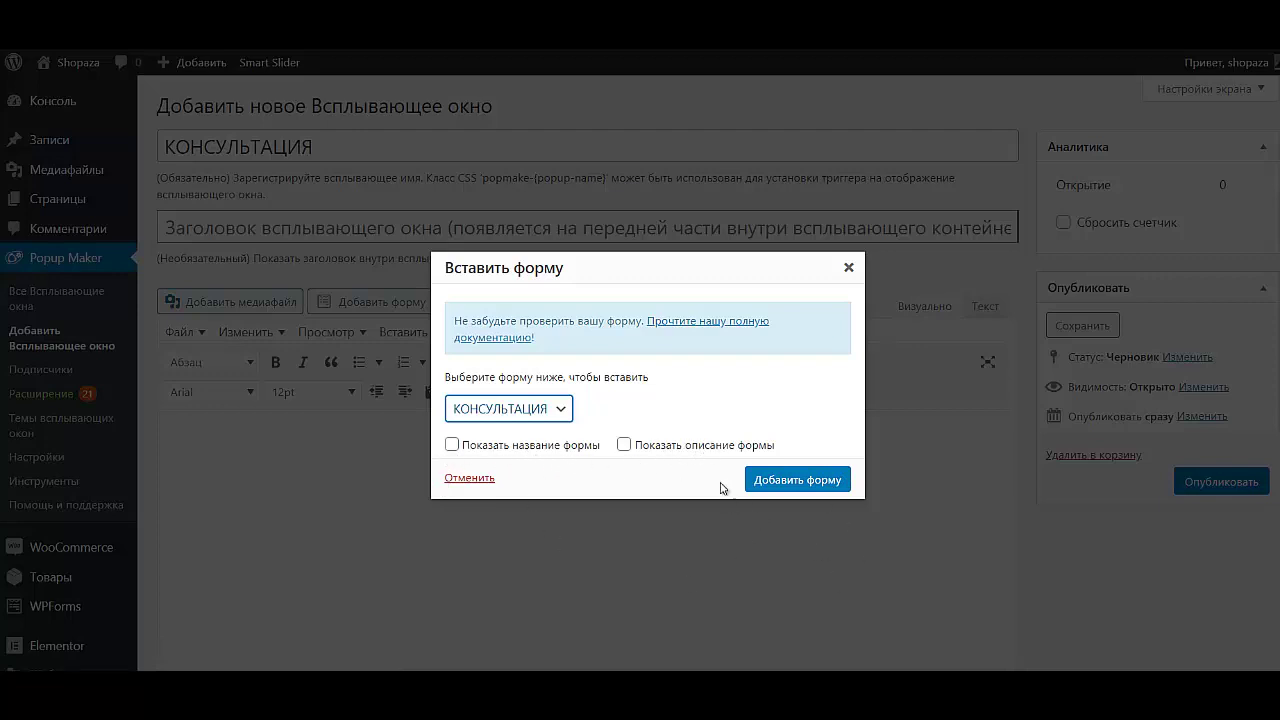
{"action": "left_click", "coordinate": [808, 482]}
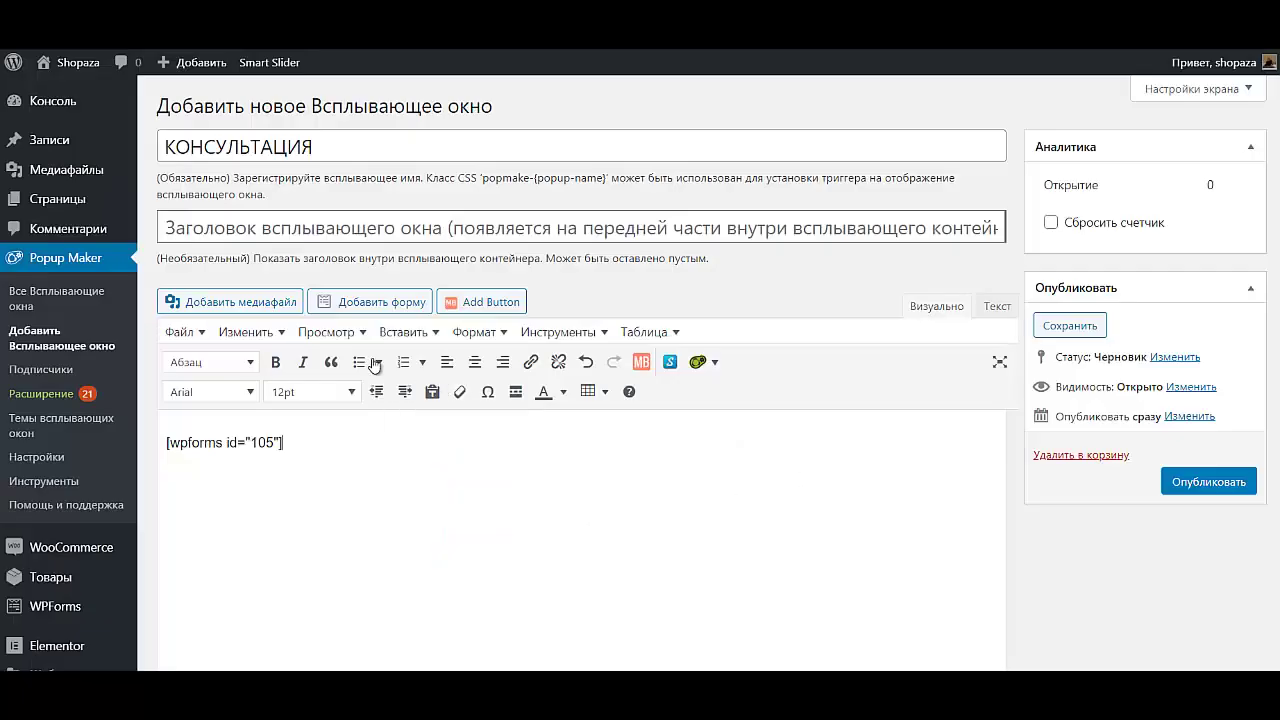
{"action": "left_click", "coordinate": [475, 362]}
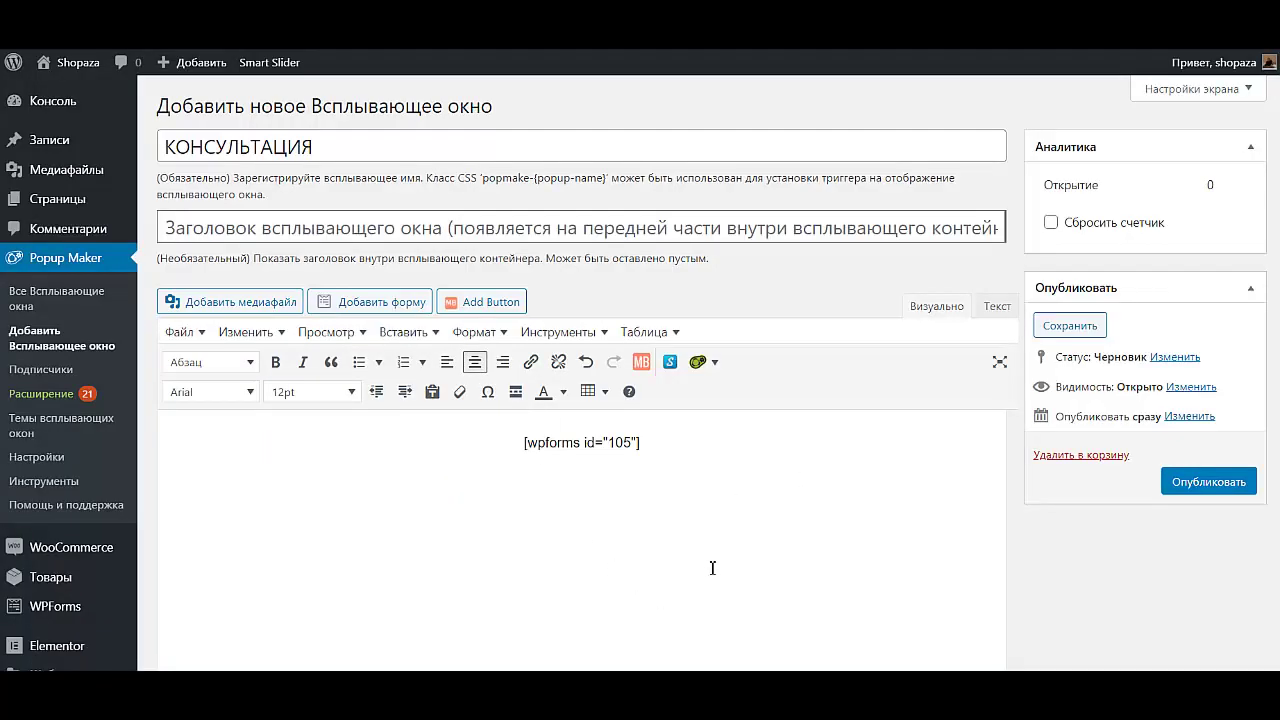
Step: Set the popup's display theme to Light Box
{"action": "scroll", "coordinate": [712, 568], "scroll_direction": "down", "scroll_amount": 4}
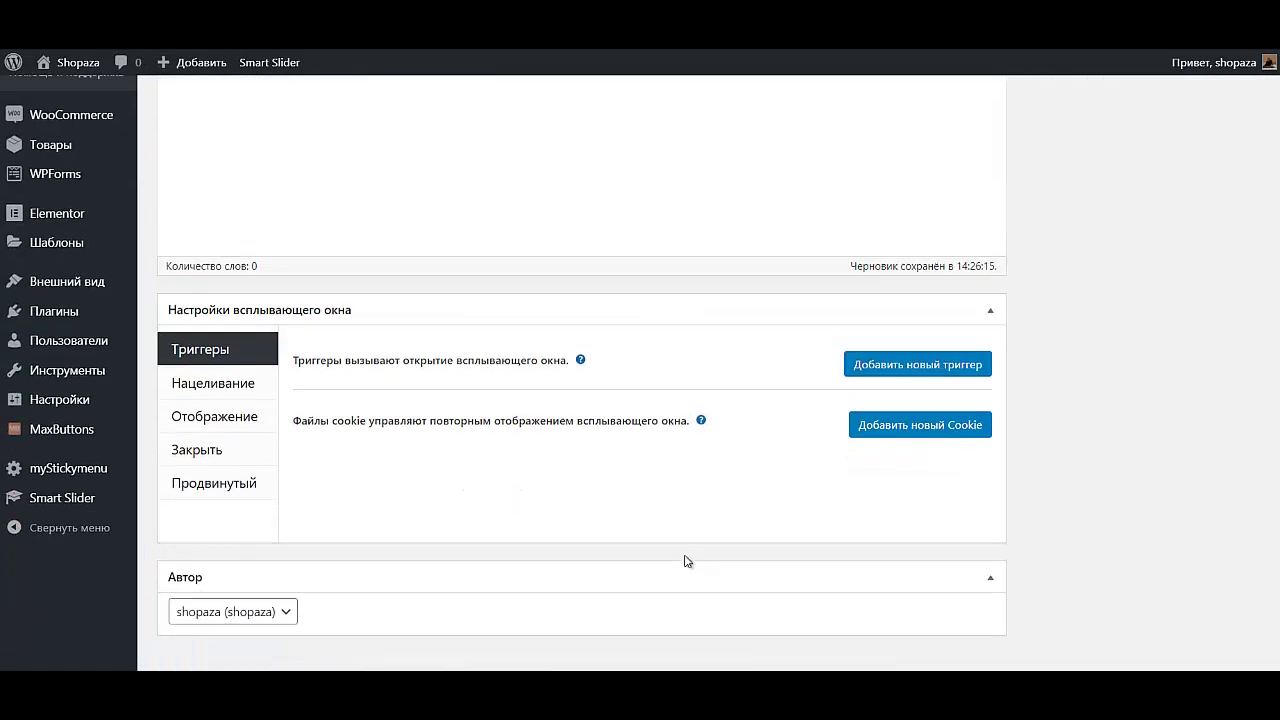
{"action": "left_click", "coordinate": [231, 413]}
{"action": "left_click", "coordinate": [396, 407]}
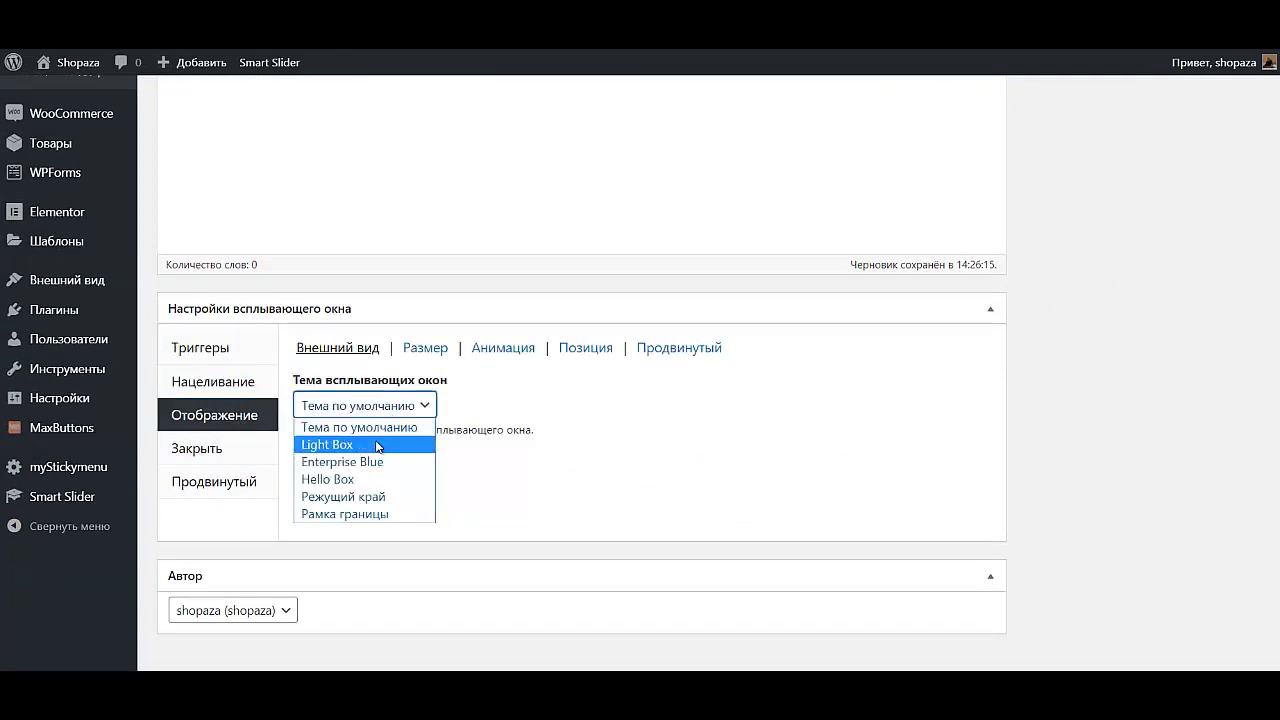
{"action": "left_click", "coordinate": [378, 445]}
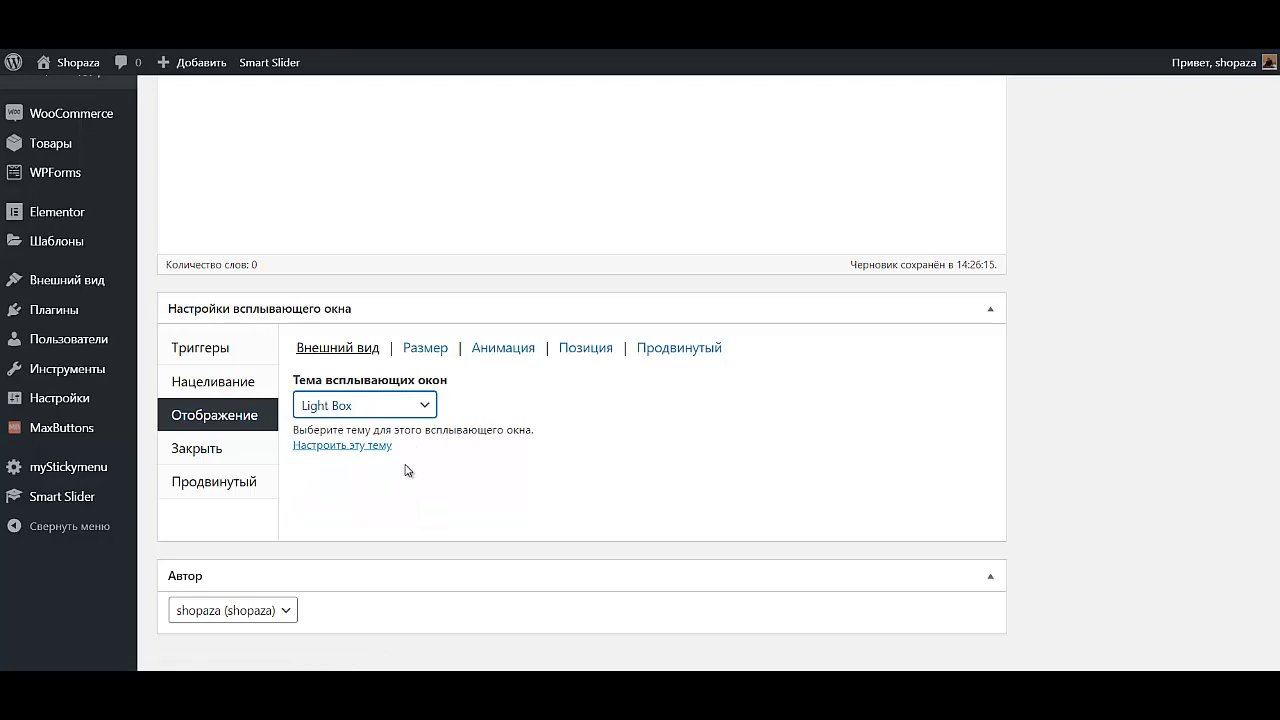
Step: Set the popup's size to Маленькое - 40% and its minimum width to 100 px
{"action": "left_click", "coordinate": [425, 348]}
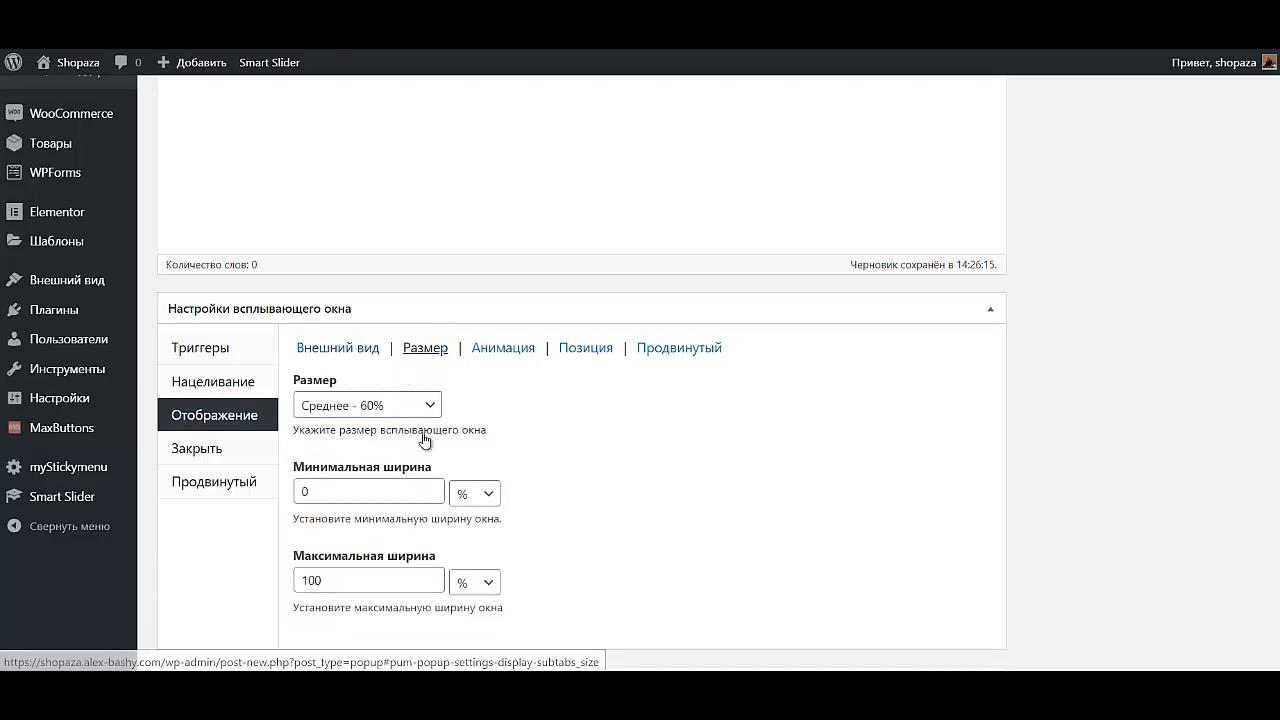
{"action": "left_click", "coordinate": [421, 405]}
{"action": "left_click", "coordinate": [407, 497]}
{"action": "key", "text": "Tab"}
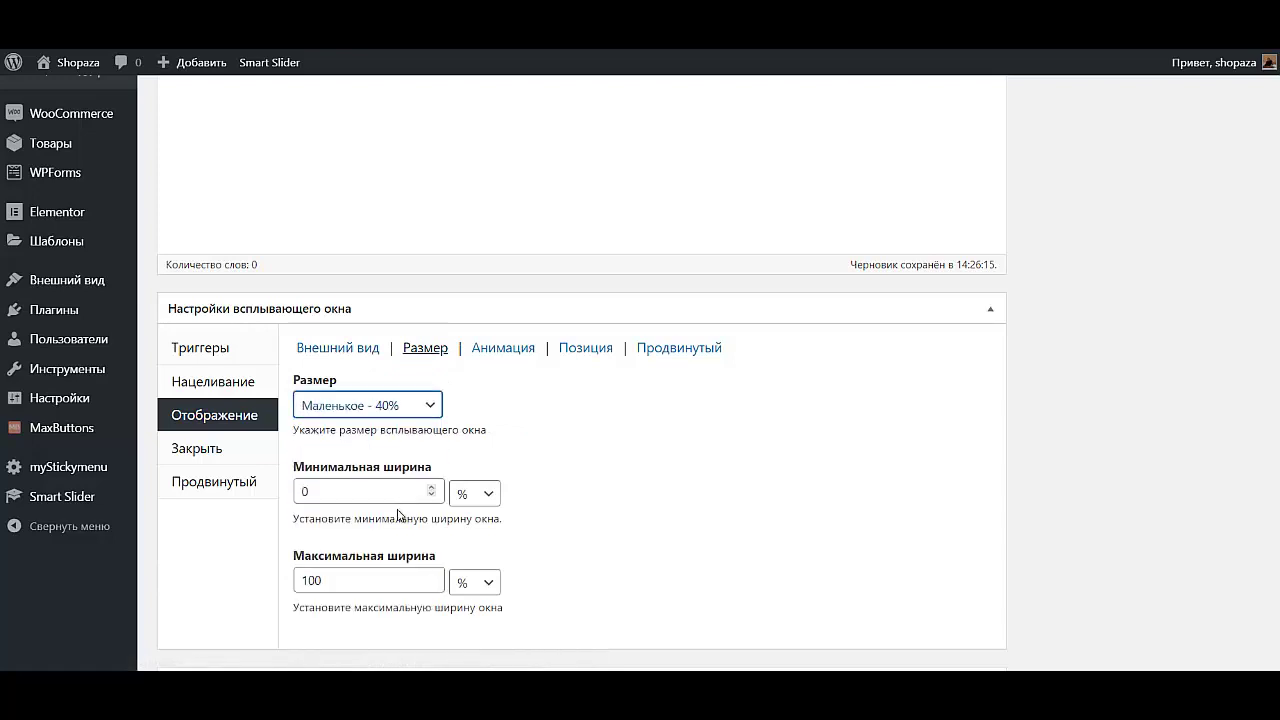
{"action": "type", "text": "100"}
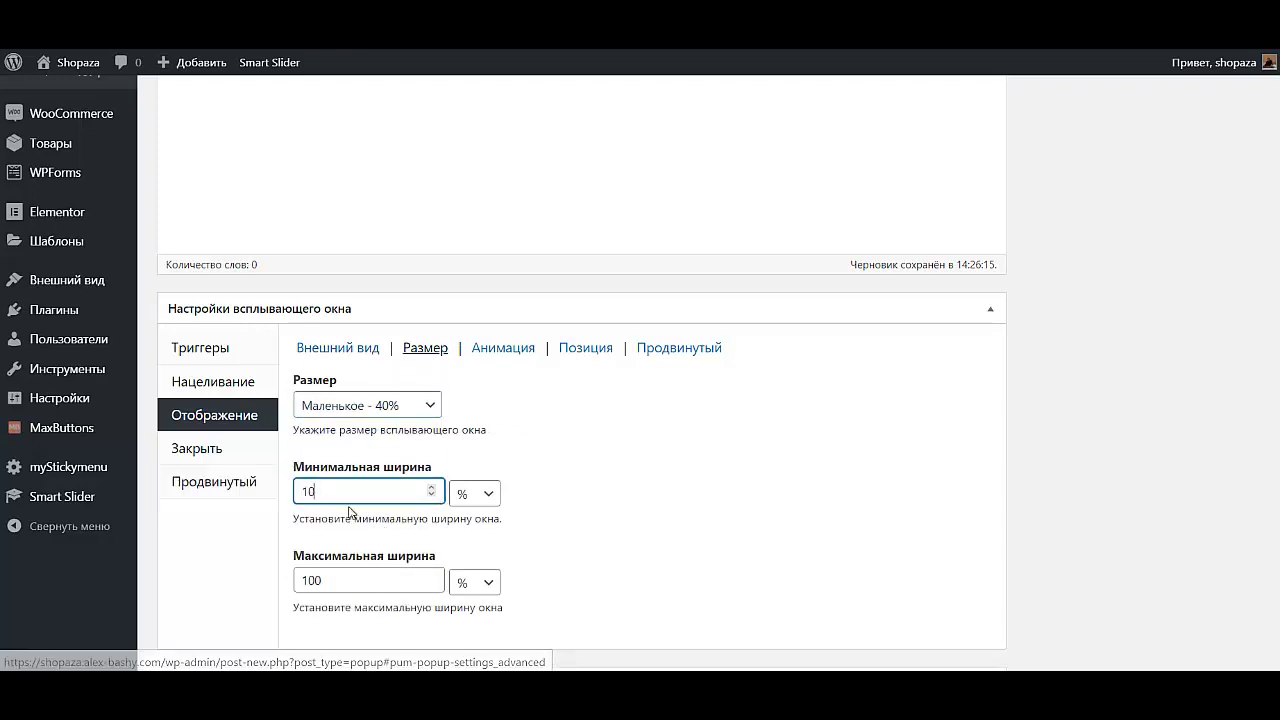
{"action": "left_click", "coordinate": [482, 498]}
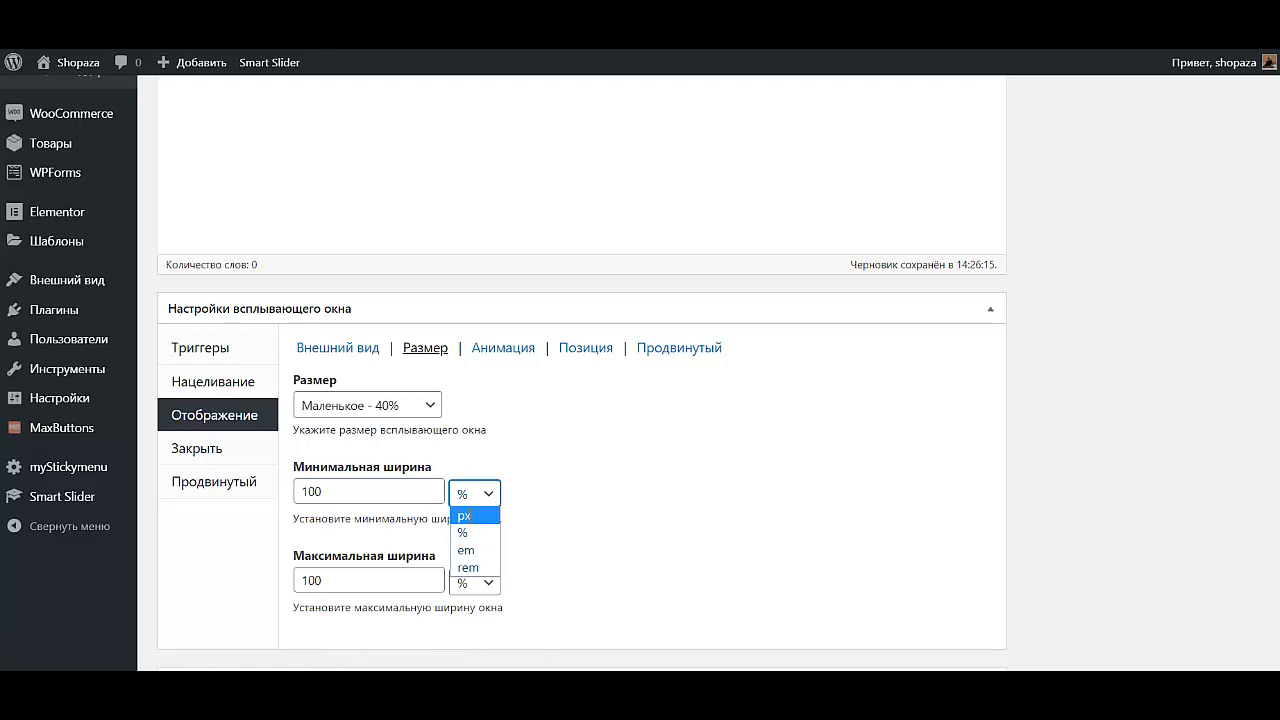
{"action": "left_click", "coordinate": [464, 515]}
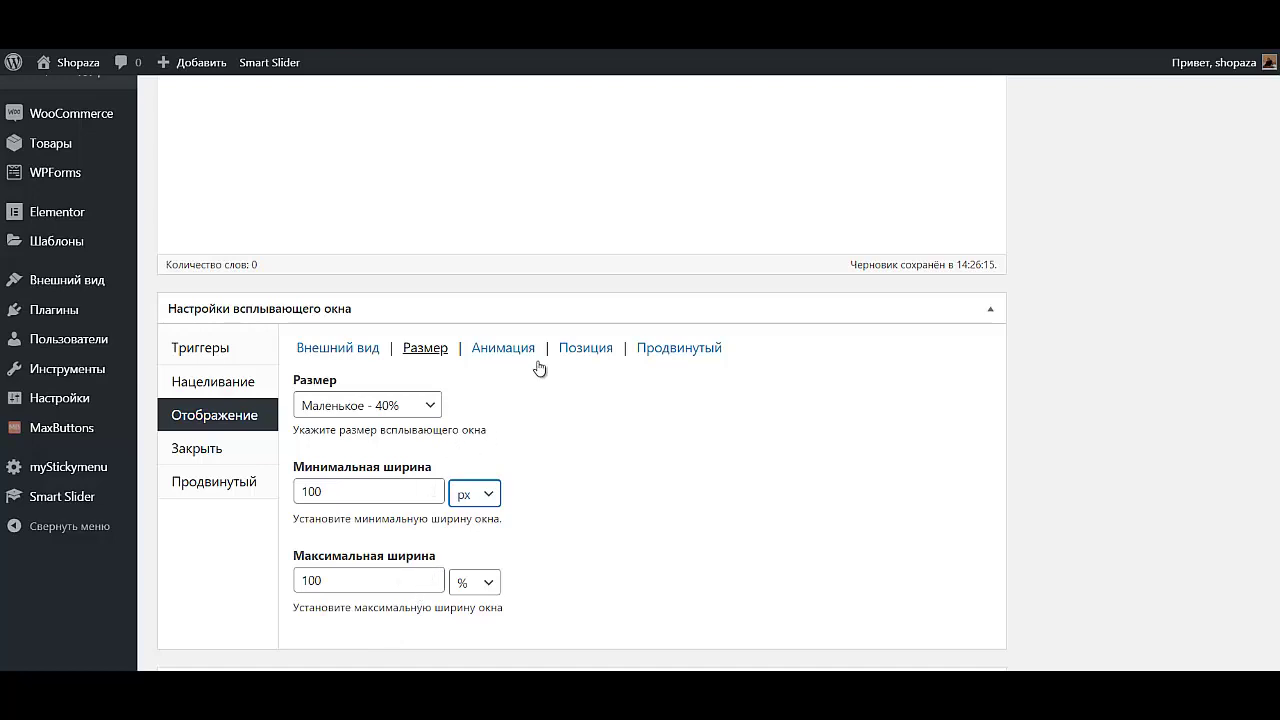
Step: Set the popup's animation to Затухание и движение with a speed of 1000 ms, starting from Верх Центр
{"action": "left_click", "coordinate": [482, 350]}
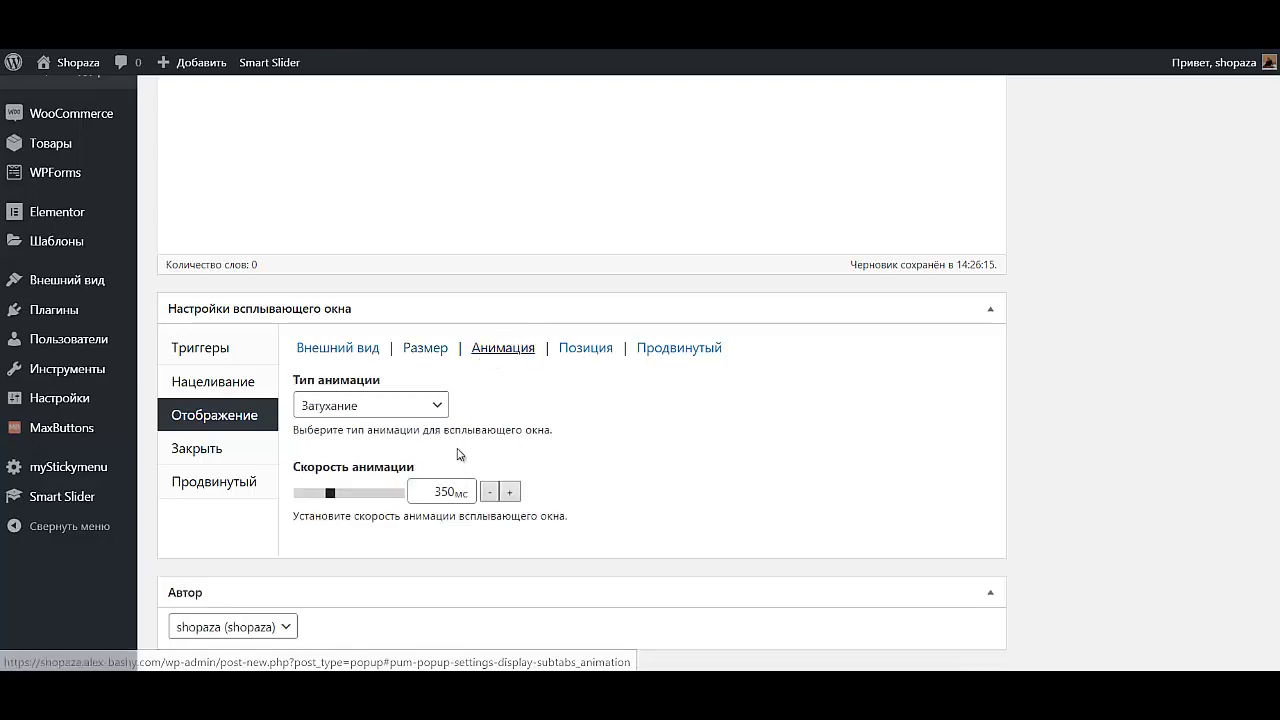
{"action": "left_click", "coordinate": [386, 404]}
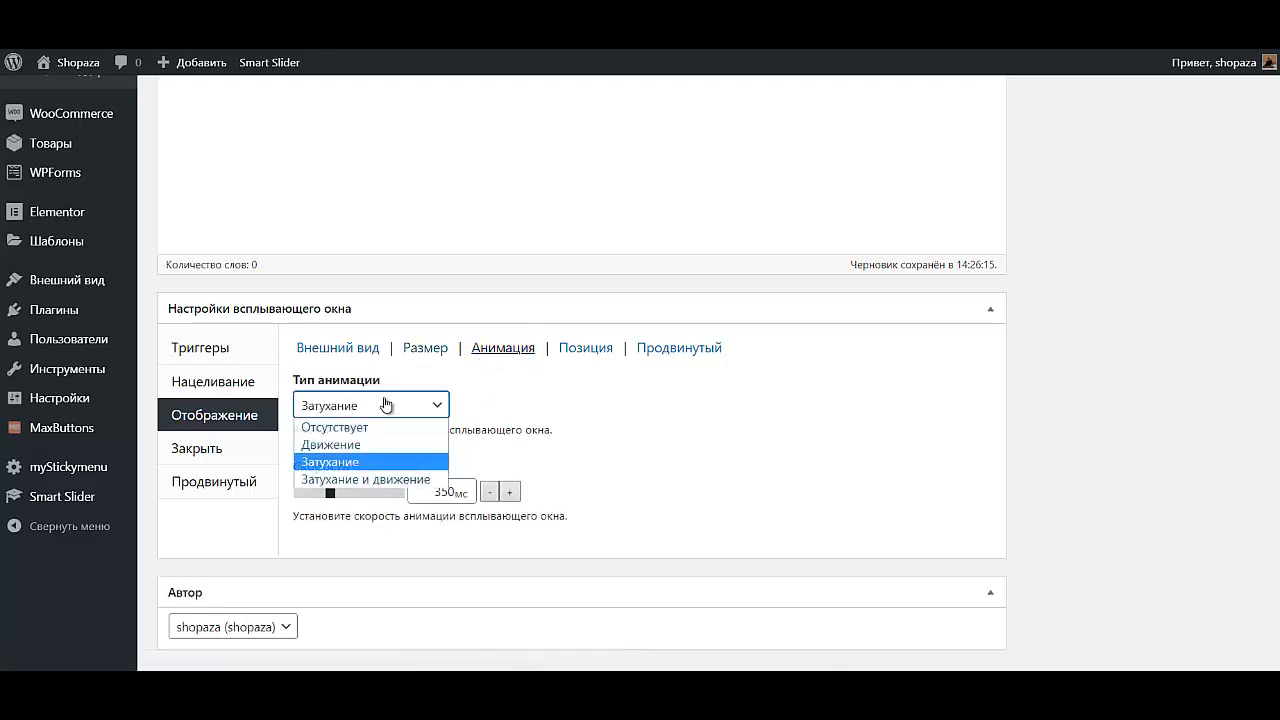
{"action": "left_click", "coordinate": [389, 480]}
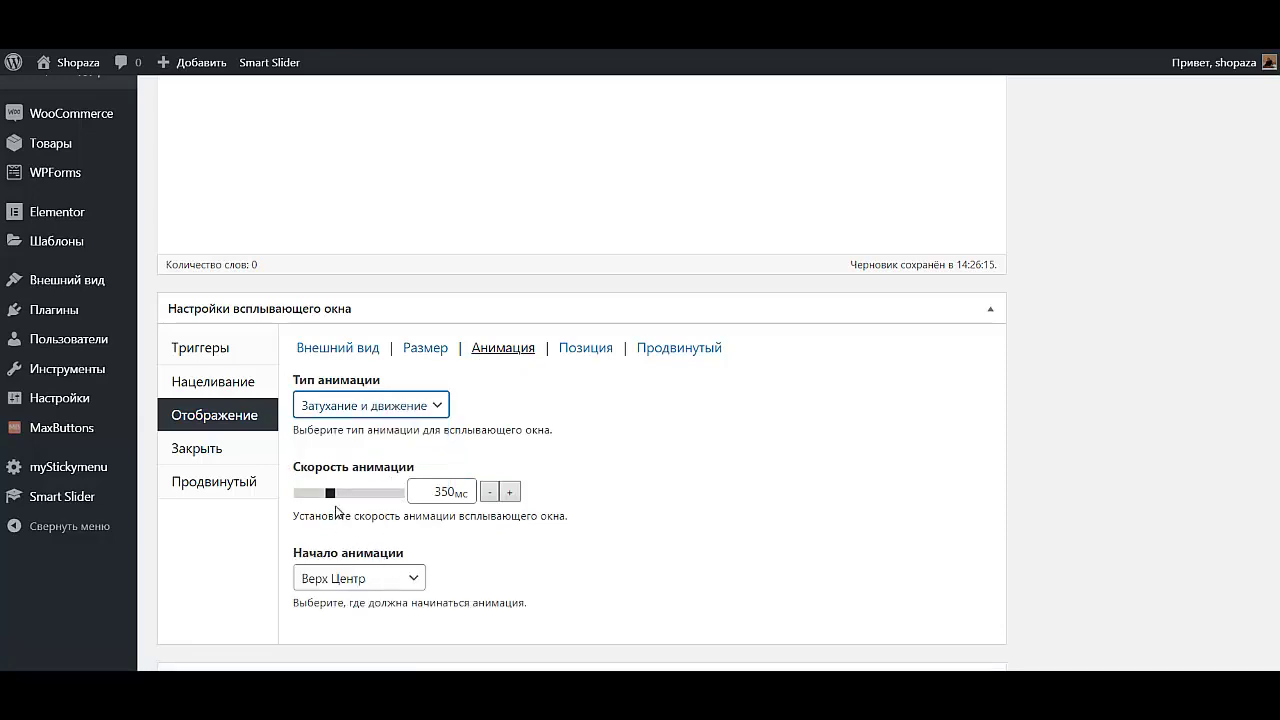
{"action": "left_click_drag", "start_coordinate": [331, 494], "coordinate": [405, 492]}
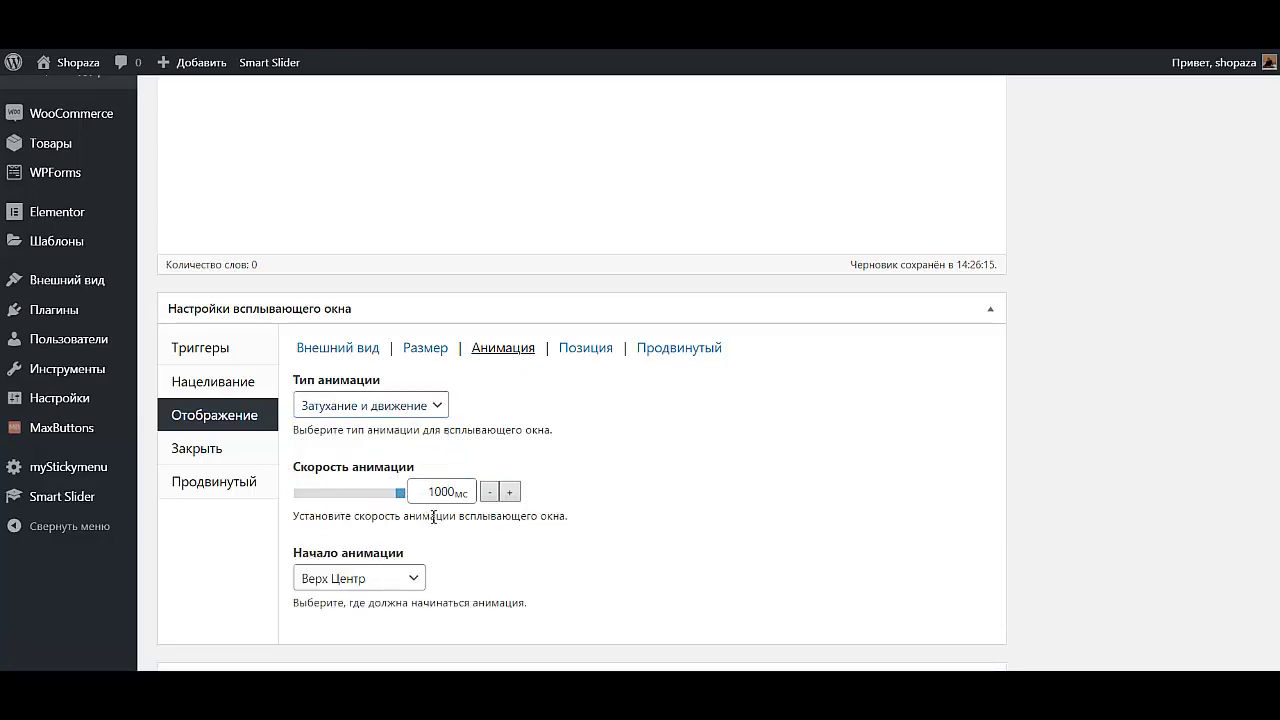
{"action": "left_click", "coordinate": [376, 583]}
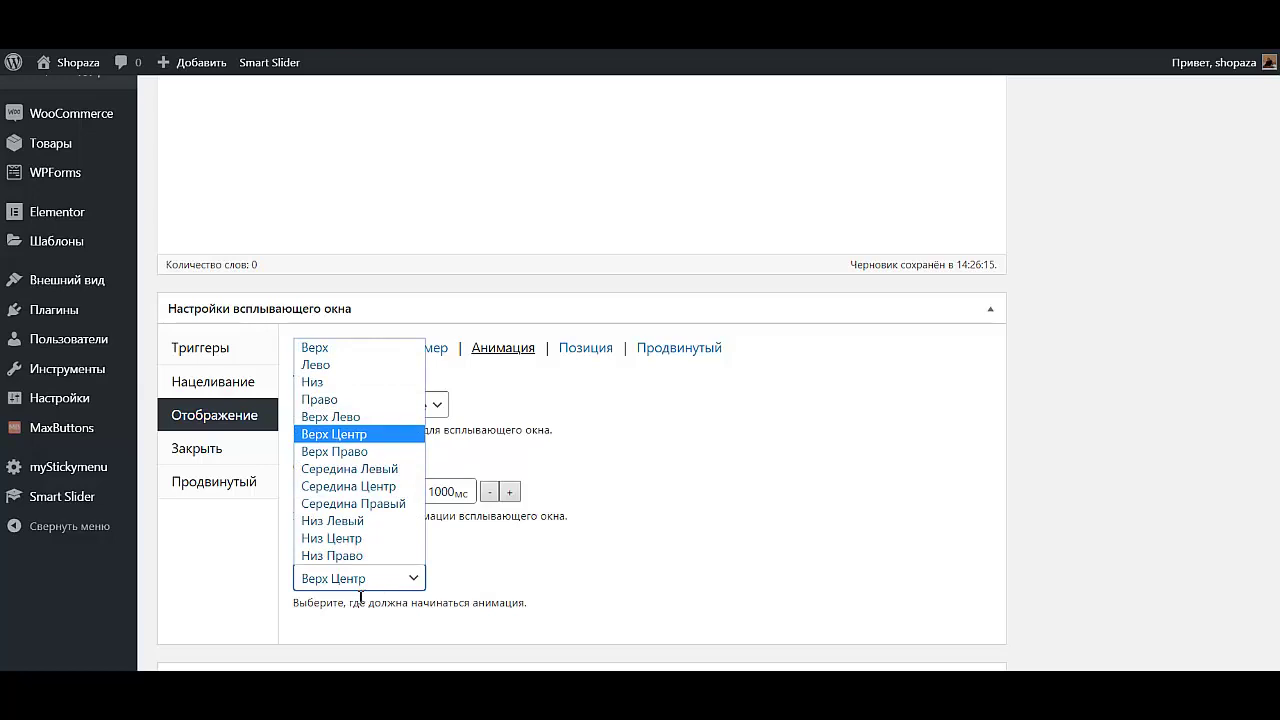
{"action": "left_click", "coordinate": [352, 443]}
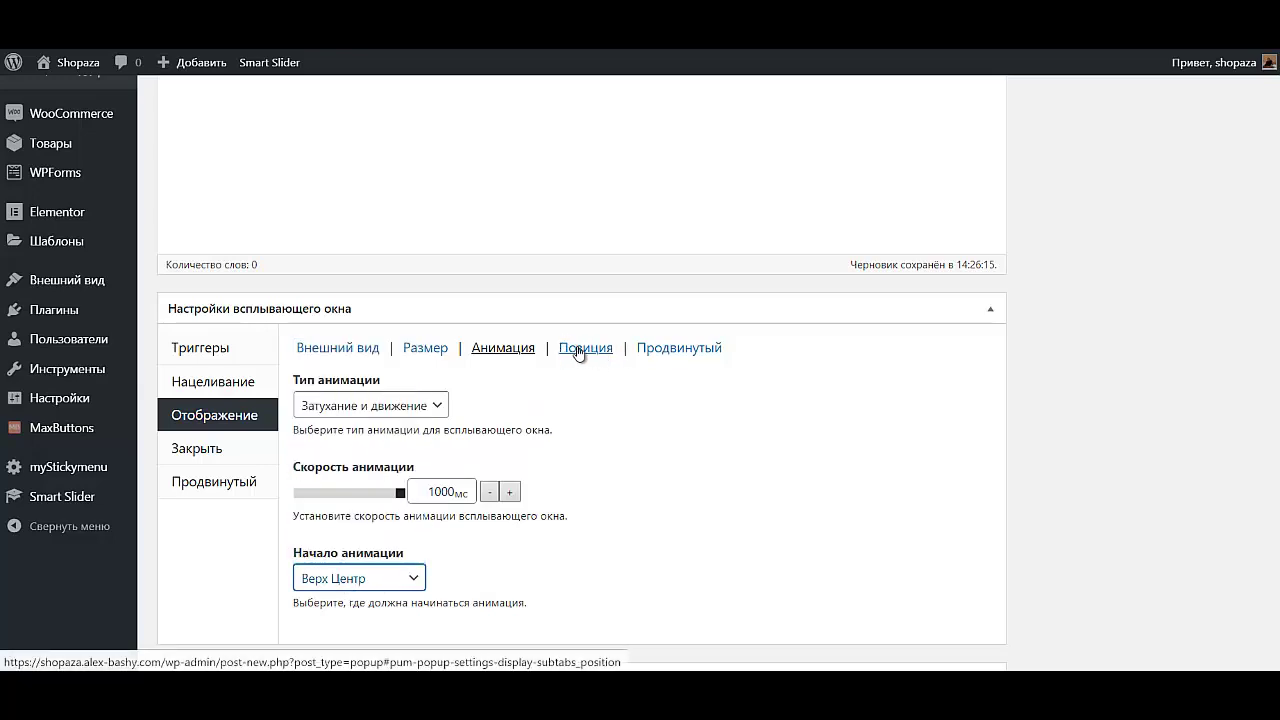
Step: Set the popup's display position to Середина Центр
{"action": "left_click", "coordinate": [578, 350]}
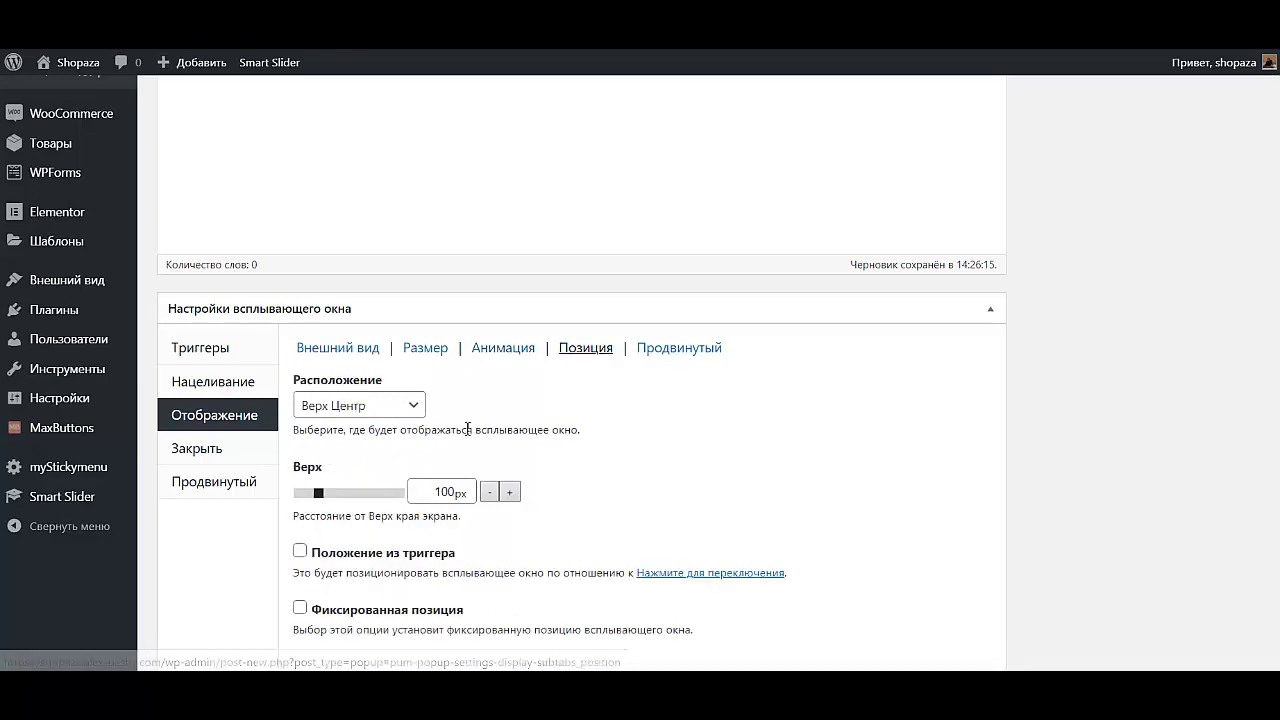
{"action": "left_click", "coordinate": [369, 418]}
{"action": "left_click", "coordinate": [400, 495]}
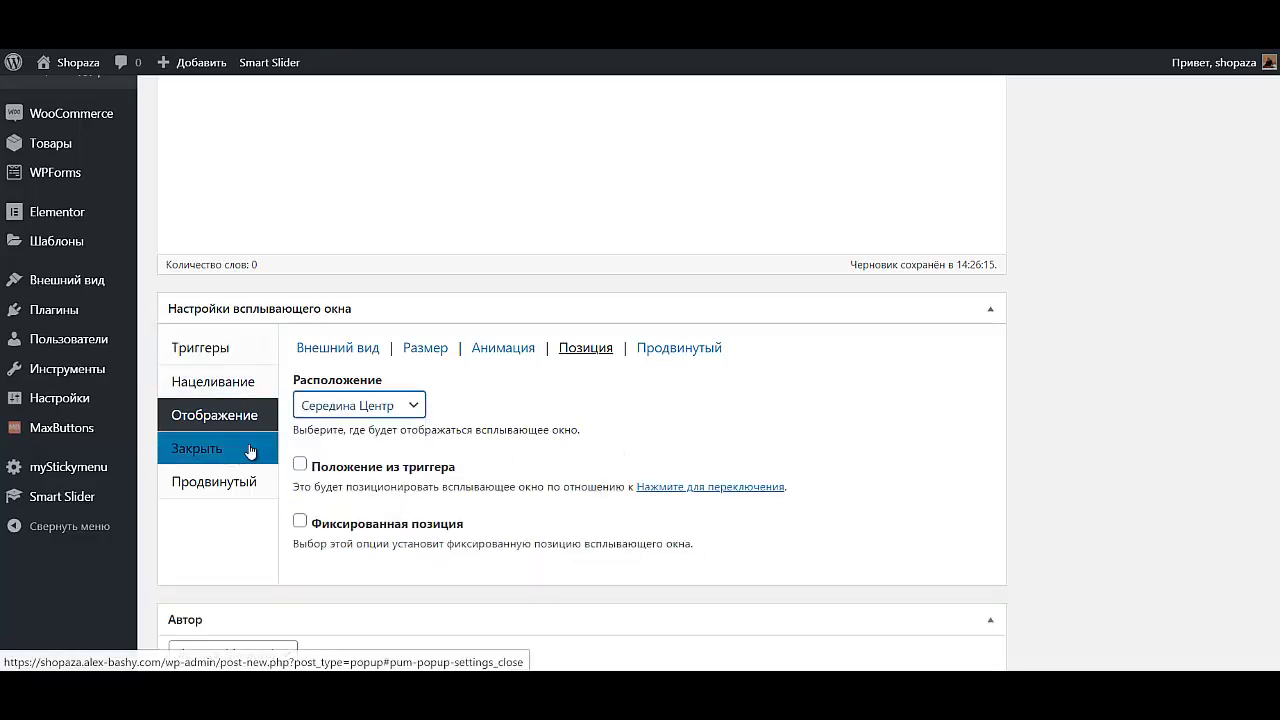
Step: Allow the popup to be closed by clicking the overlay and with the Esc key
{"action": "left_click", "coordinate": [213, 455]}
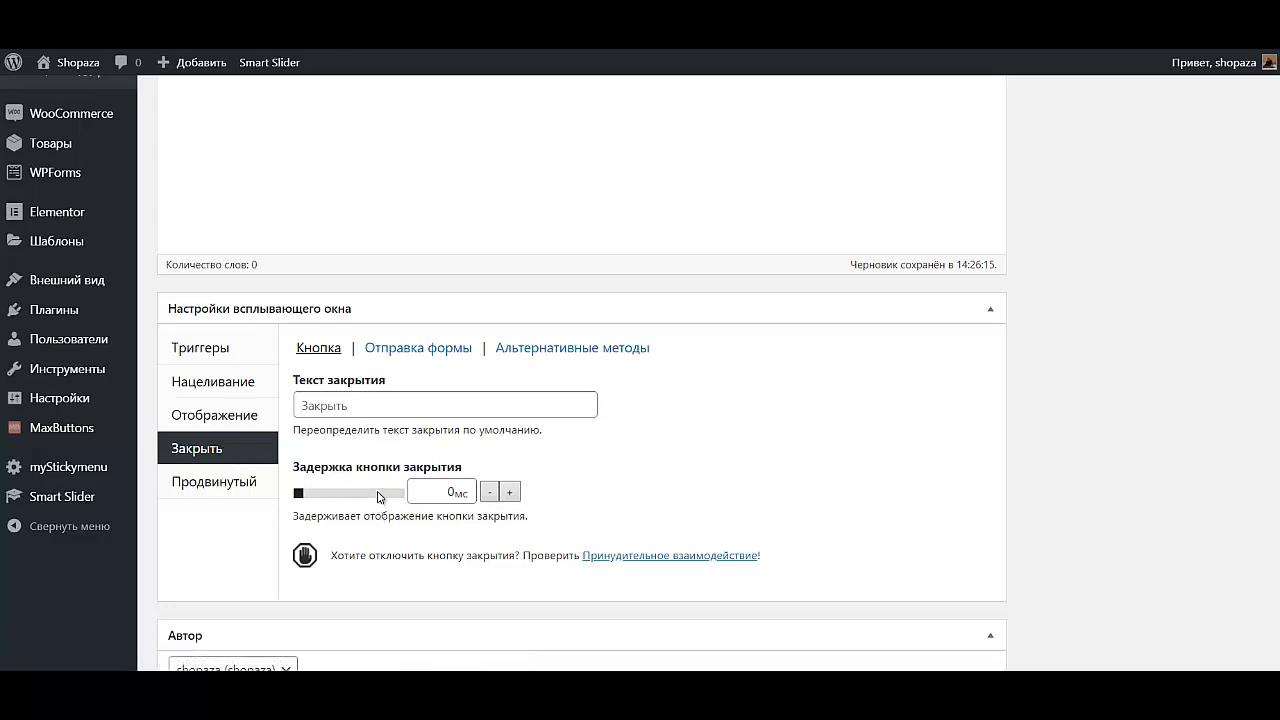
{"action": "left_click", "coordinate": [565, 350]}
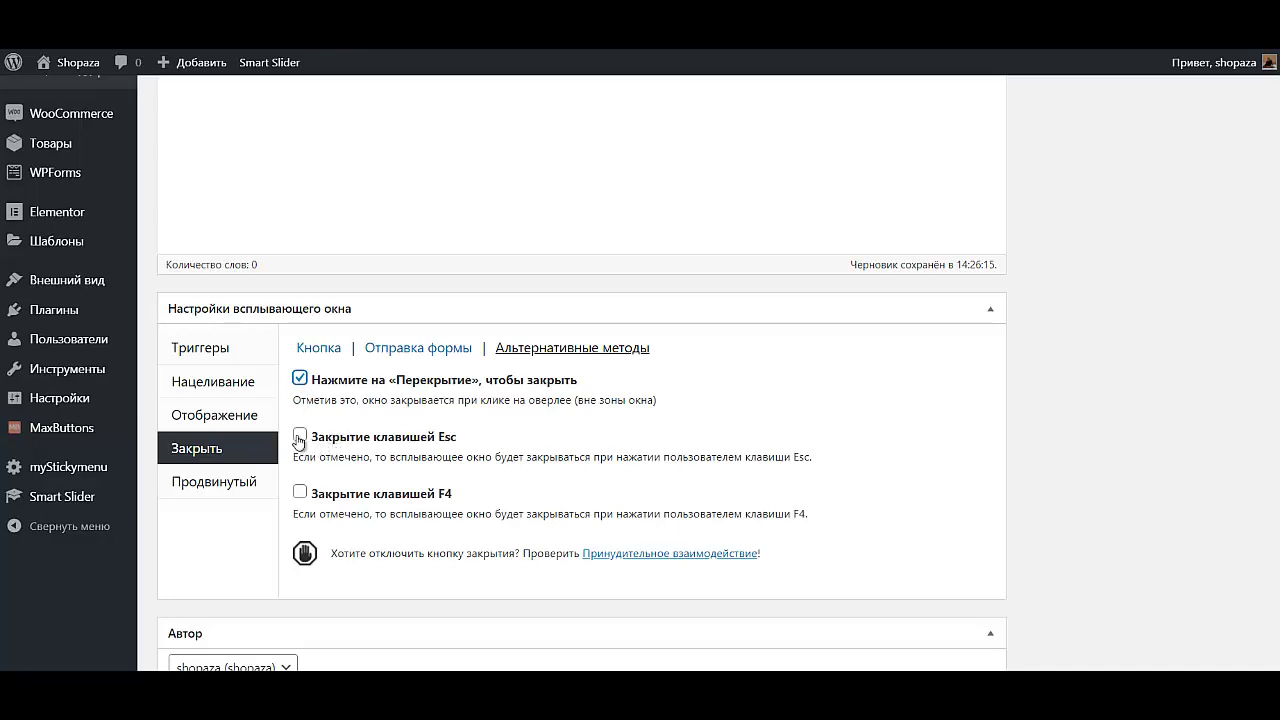
{"action": "left_click", "coordinate": [299, 436]}
Step: Publish the КОНСУЛЬТАЦИЯ popup
{"action": "scroll", "coordinate": [491, 507], "scroll_direction": "down", "scroll_amount": 1}
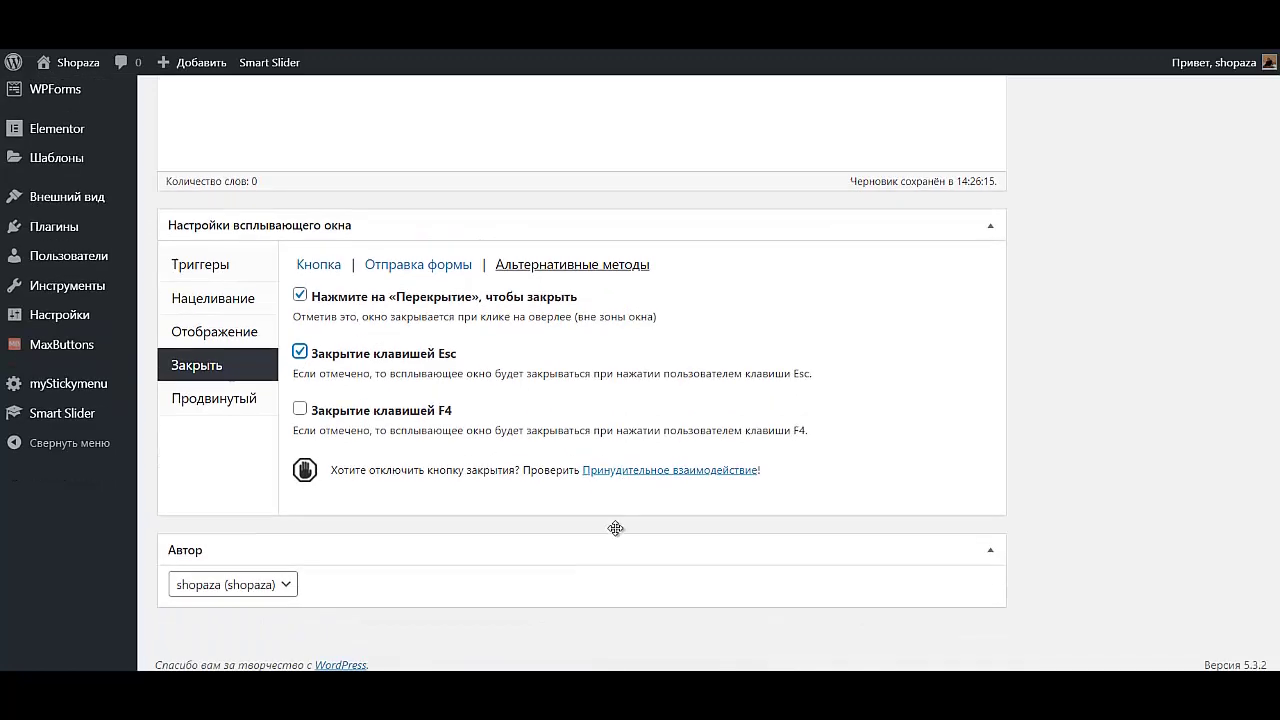
{"action": "scroll", "coordinate": [700, 535], "scroll_direction": "up", "scroll_amount": 4}
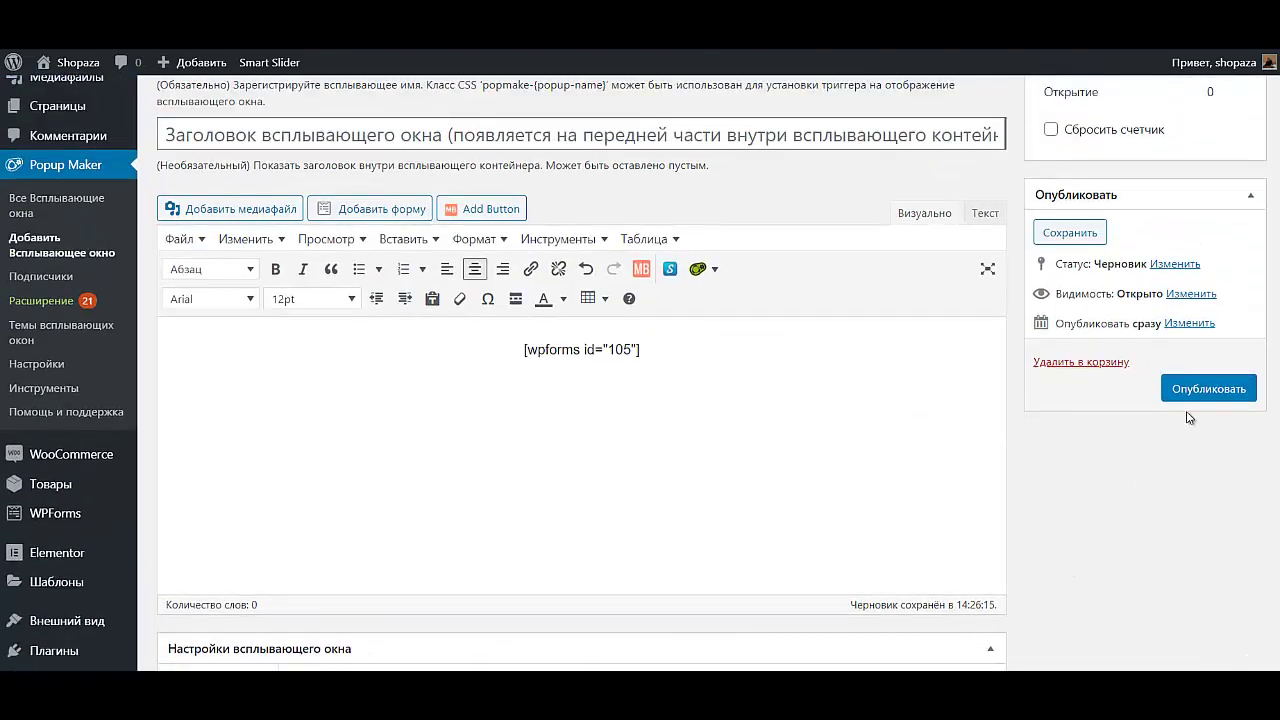
{"action": "left_click", "coordinate": [1188, 394]}
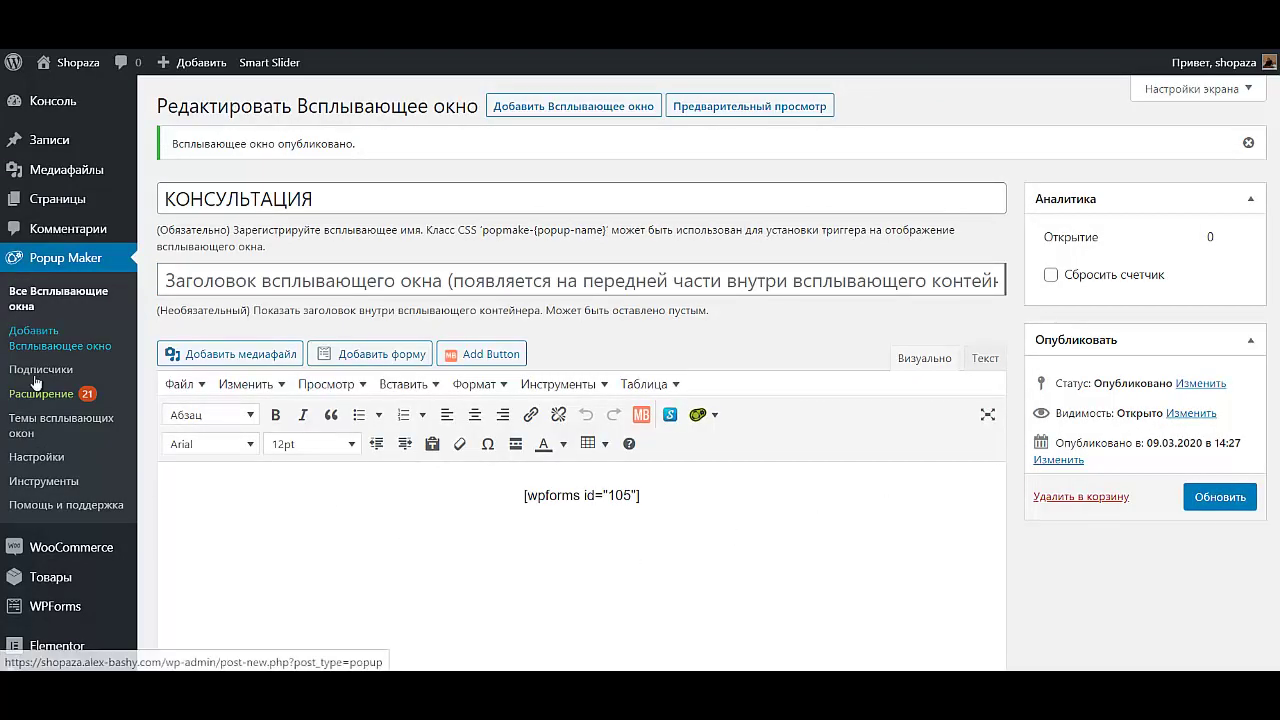
Step: Open the Light Box popup theme for editing
{"action": "left_click", "coordinate": [20, 430]}
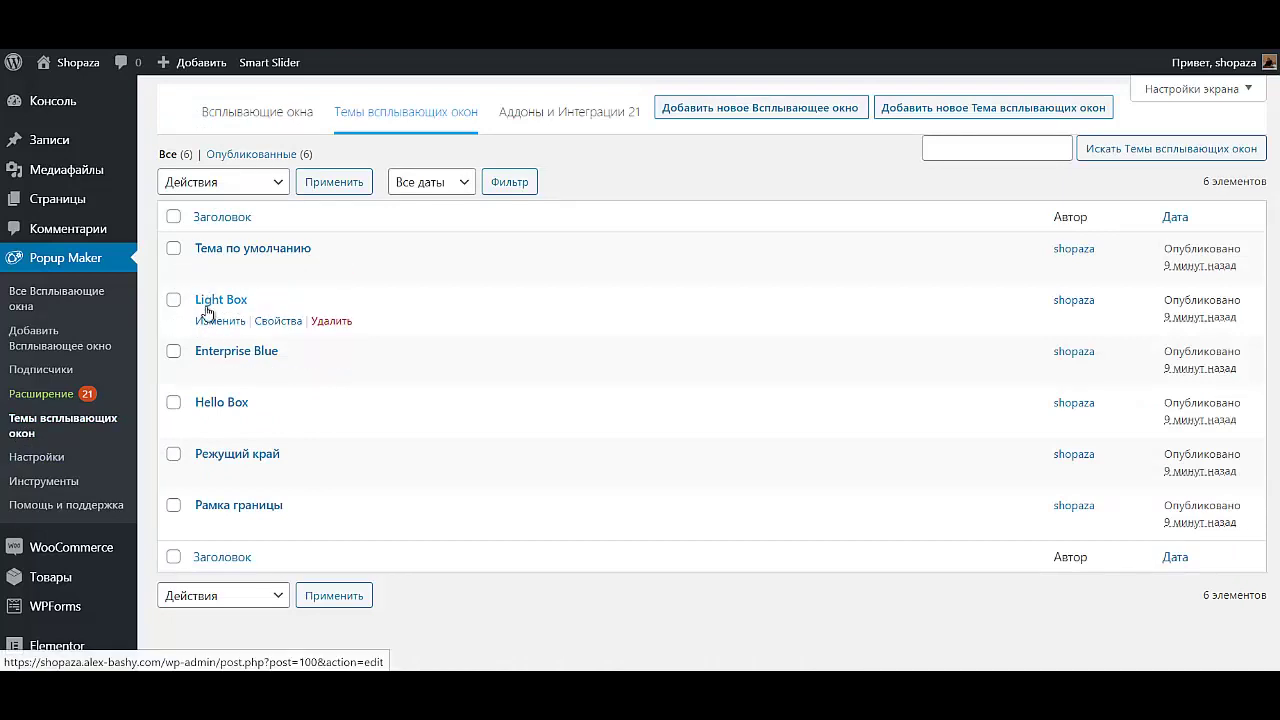
{"action": "left_click", "coordinate": [218, 325]}
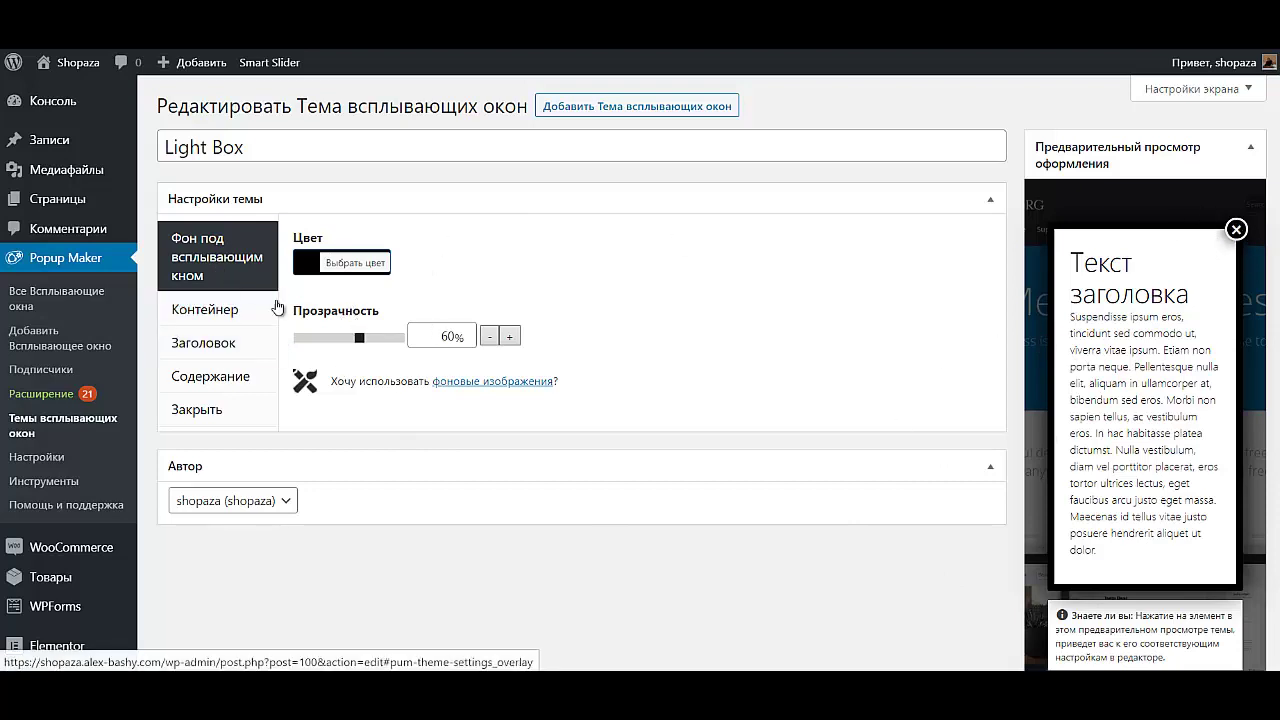
Step: Try red #dd3333, green #7da024 and orange #c67019 as the theme's overlay colour
{"action": "left_click", "coordinate": [346, 264]}
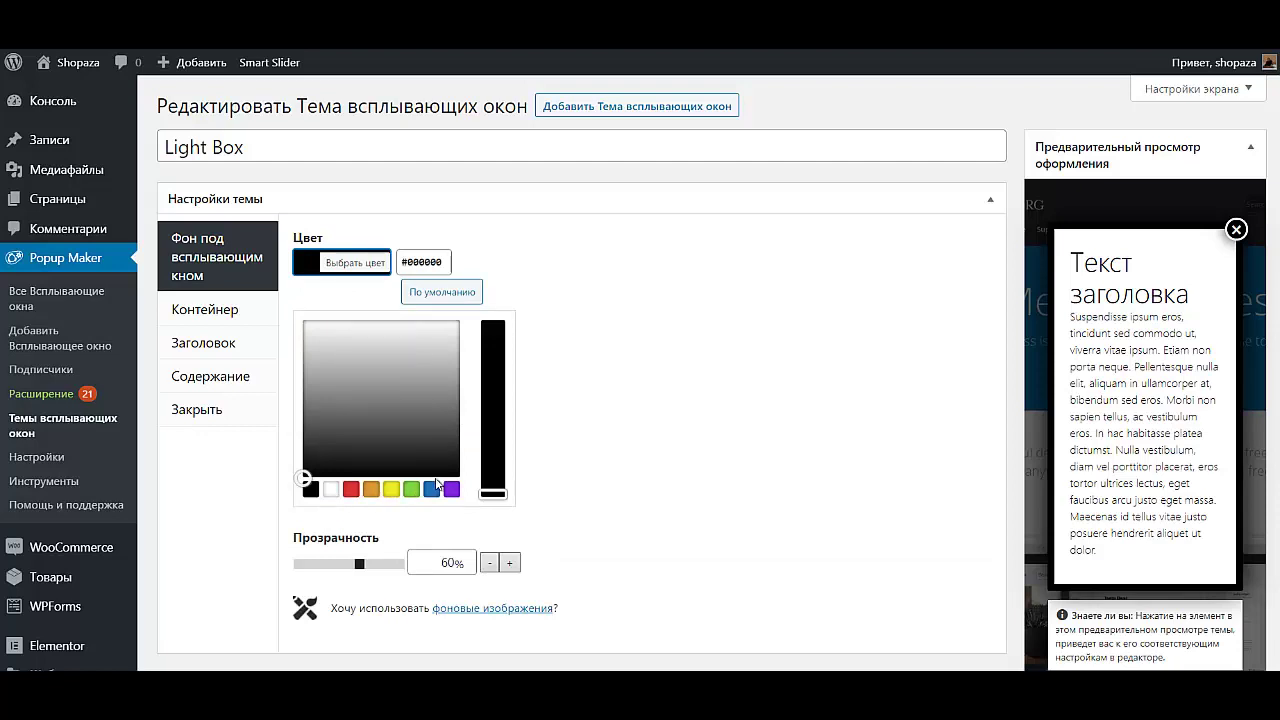
{"action": "left_click", "coordinate": [350, 490]}
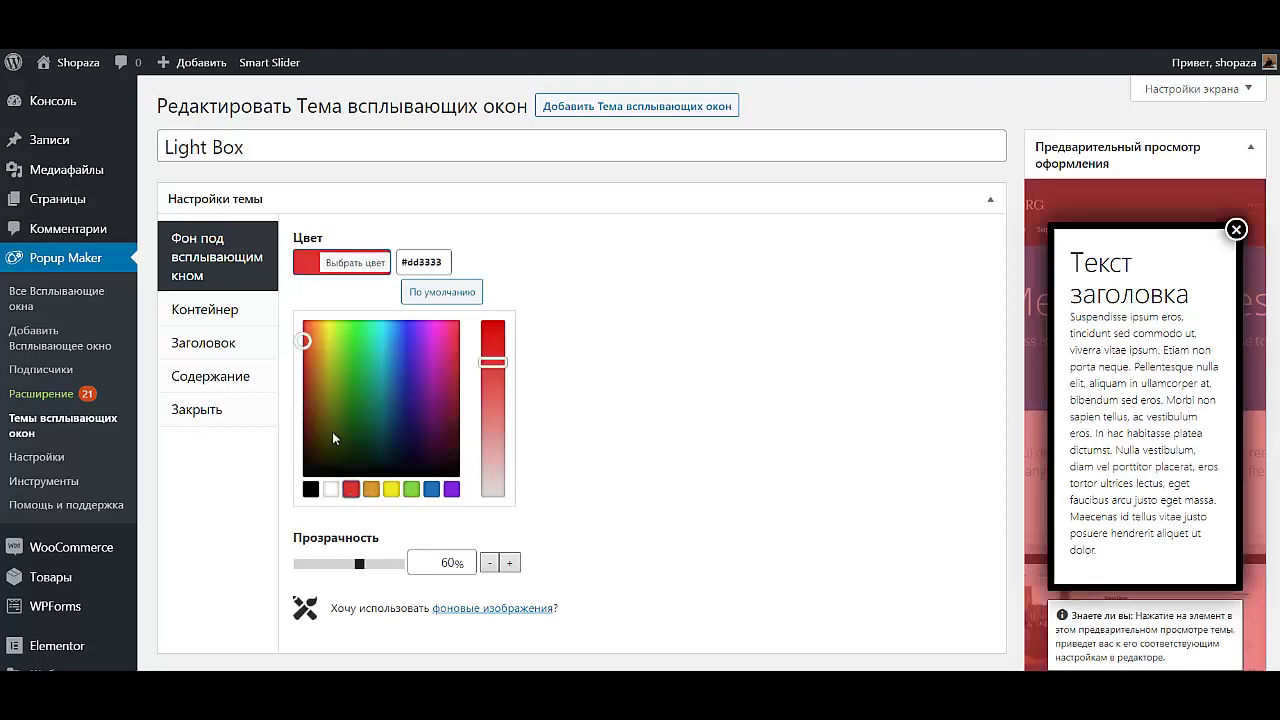
{"action": "mouse_move", "coordinate": [333, 351]}
{"action": "left_mouse_down"}
{"action": "mouse_move", "coordinate": [380, 363]}
{"action": "mouse_move", "coordinate": [316, 356]}
{"action": "left_mouse_up"}
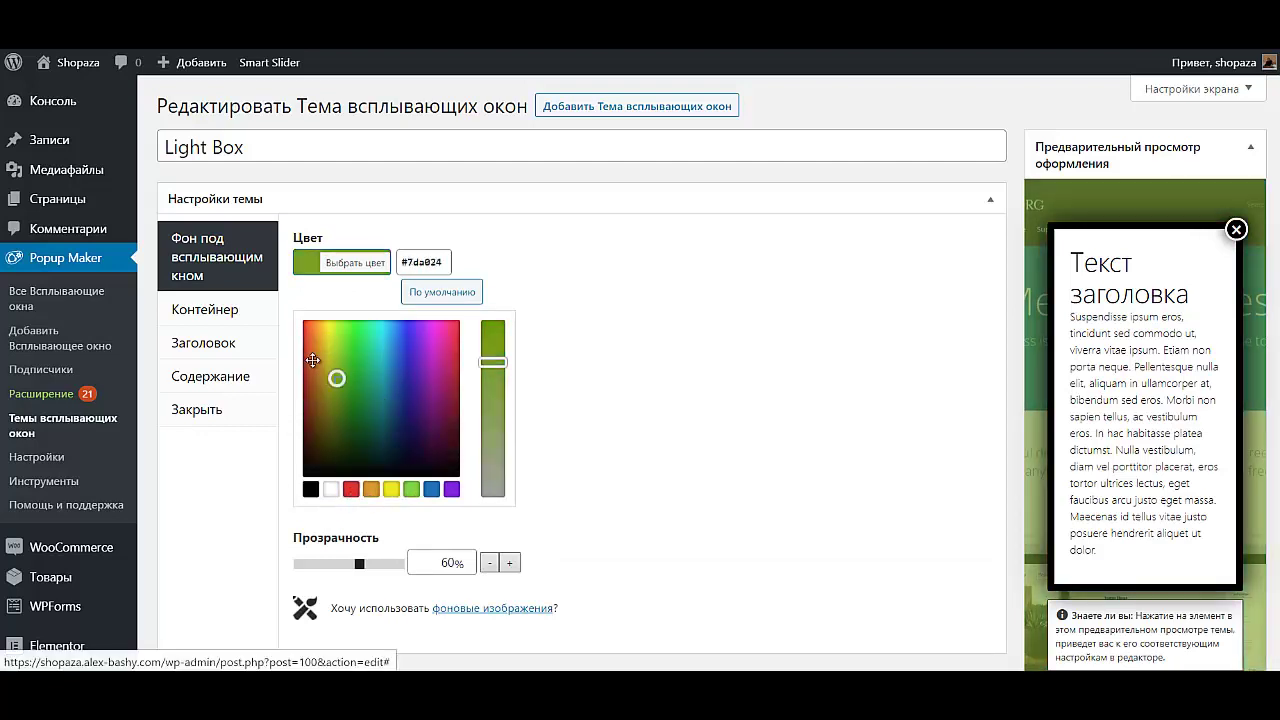
{"action": "mouse_move", "coordinate": [492, 362]}
{"action": "left_mouse_down"}
{"action": "mouse_move", "coordinate": [486, 322]}
{"action": "mouse_move", "coordinate": [485, 494]}
{"action": "mouse_move", "coordinate": [480, 344]}
{"action": "left_mouse_up"}
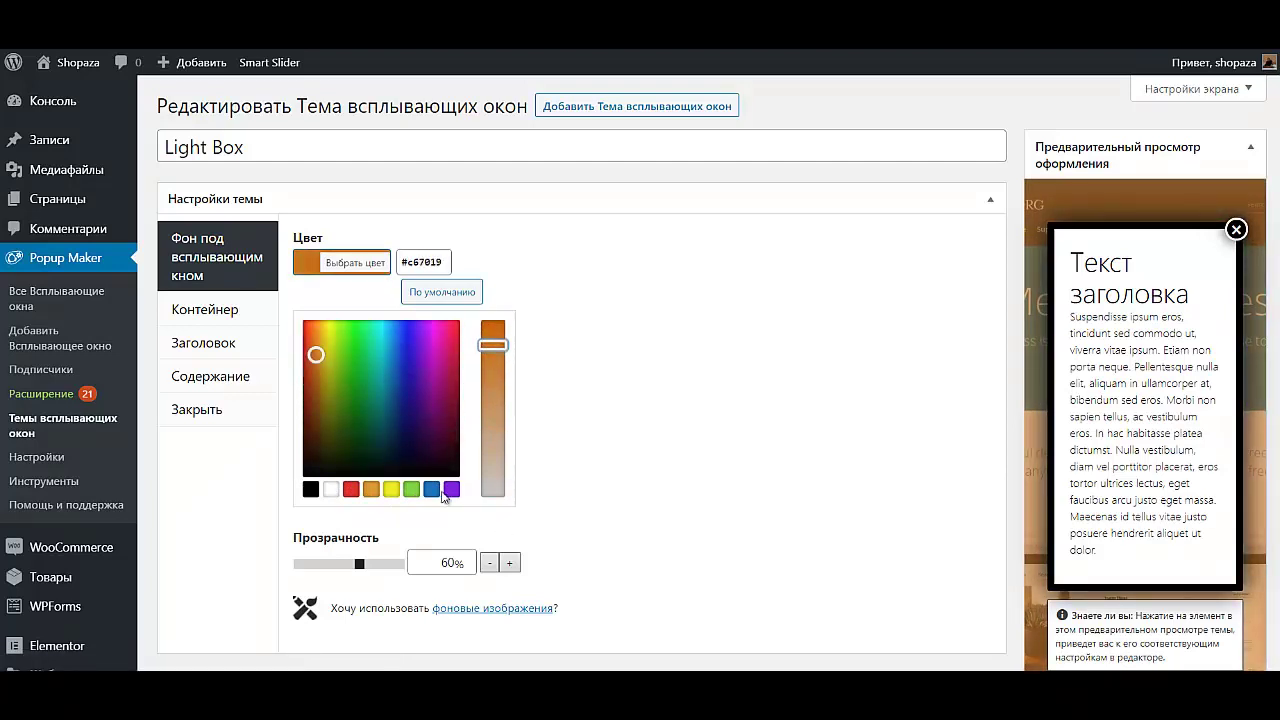
Step: Set the theme's overlay opacity to 71% and its colour to red #dd3333
{"action": "left_click_drag", "start_coordinate": [359, 565], "coordinate": [377, 570]}
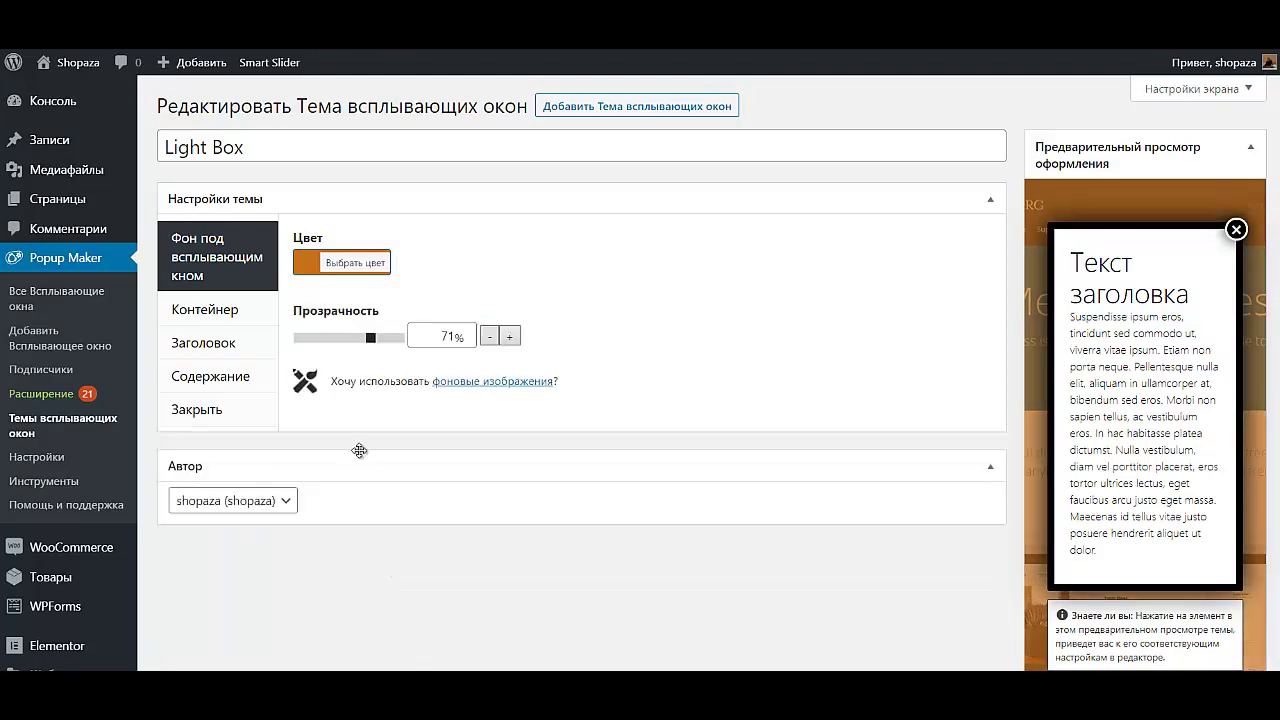
{"action": "left_click", "coordinate": [340, 265]}
{"action": "left_click", "coordinate": [351, 489]}
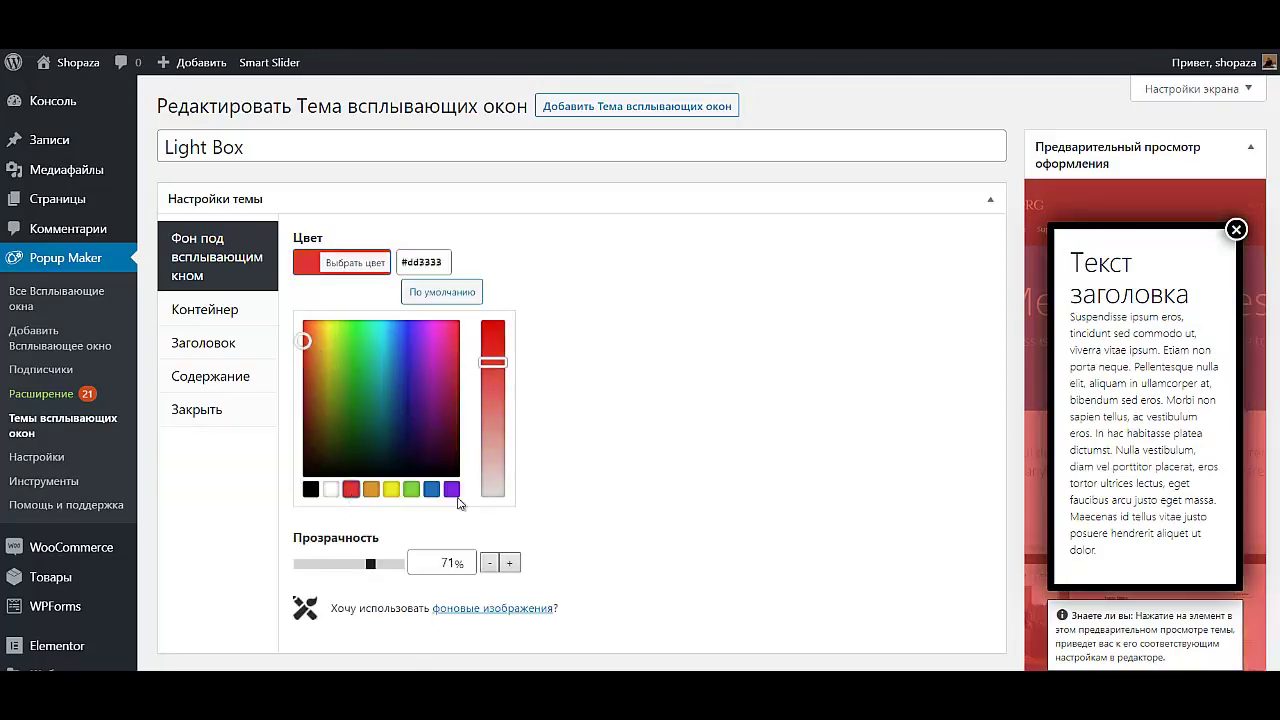
{"action": "left_click", "coordinate": [616, 422]}
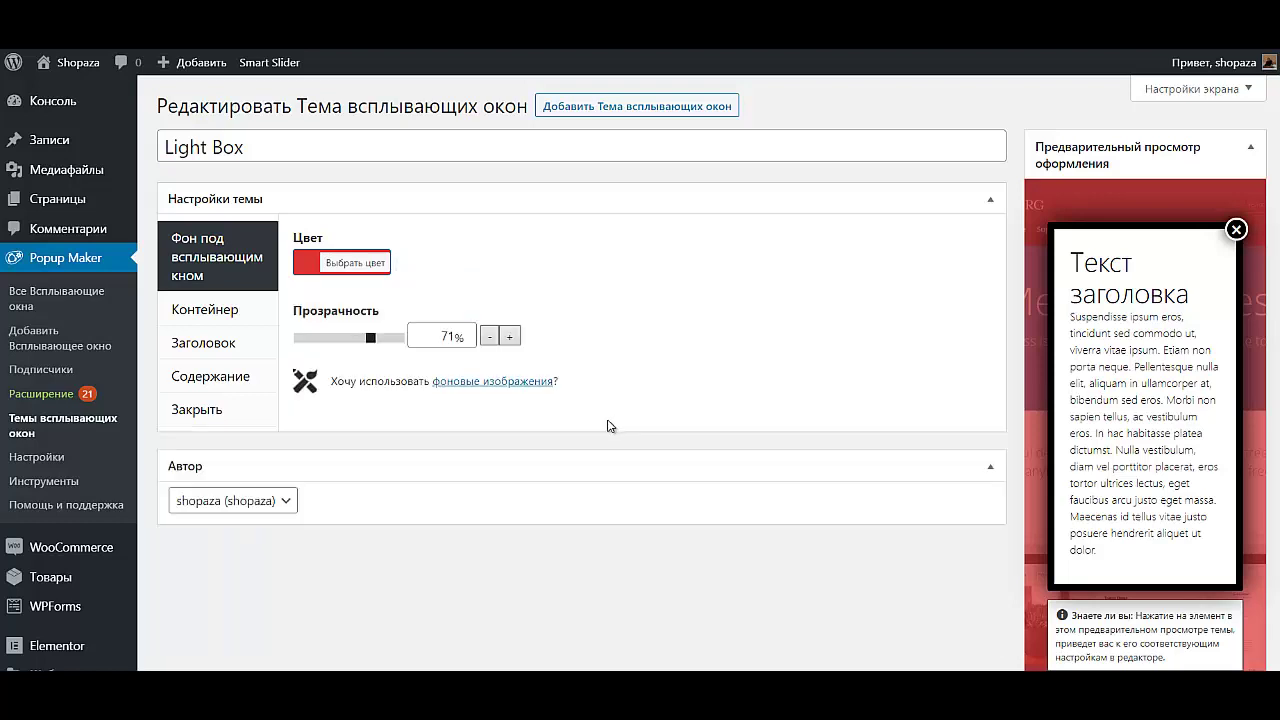
Step: Set the theme container's border style to Край and its border colour to the preset red
{"action": "left_click", "coordinate": [241, 318]}
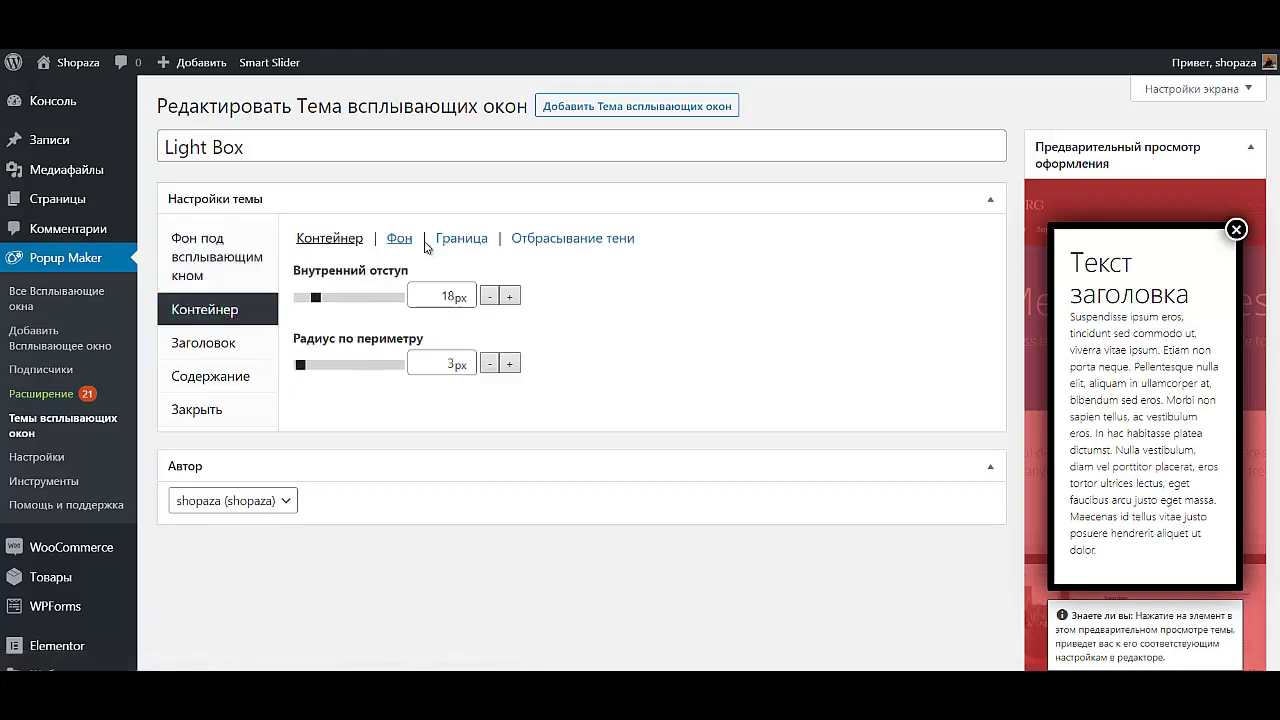
{"action": "left_click", "coordinate": [455, 244]}
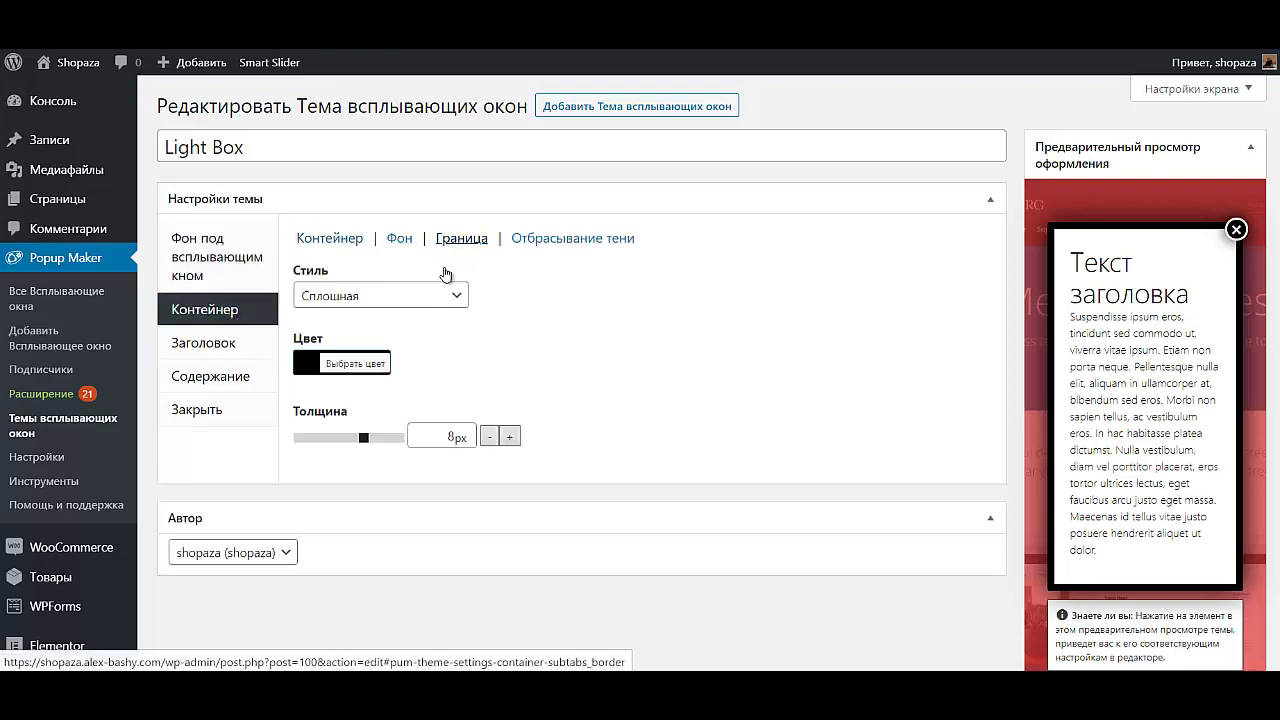
{"action": "left_click", "coordinate": [363, 298]}
{"action": "left_click", "coordinate": [347, 457]}
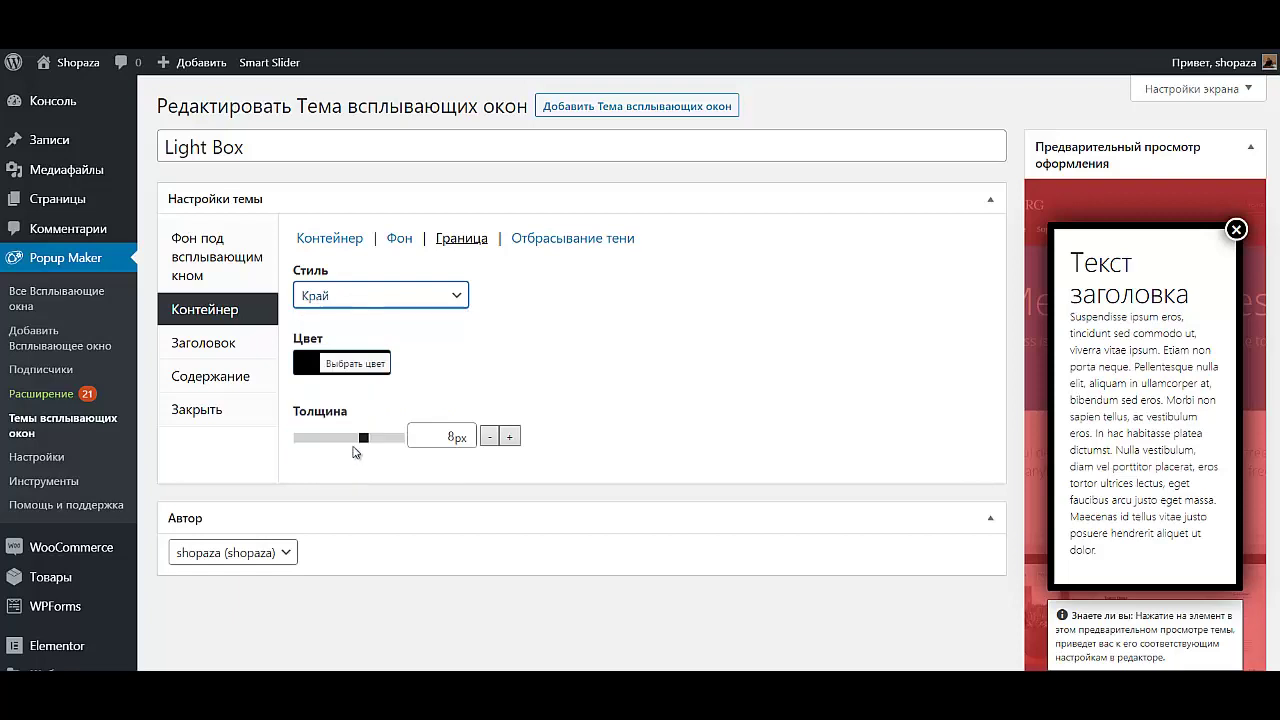
{"action": "left_click", "coordinate": [355, 362]}
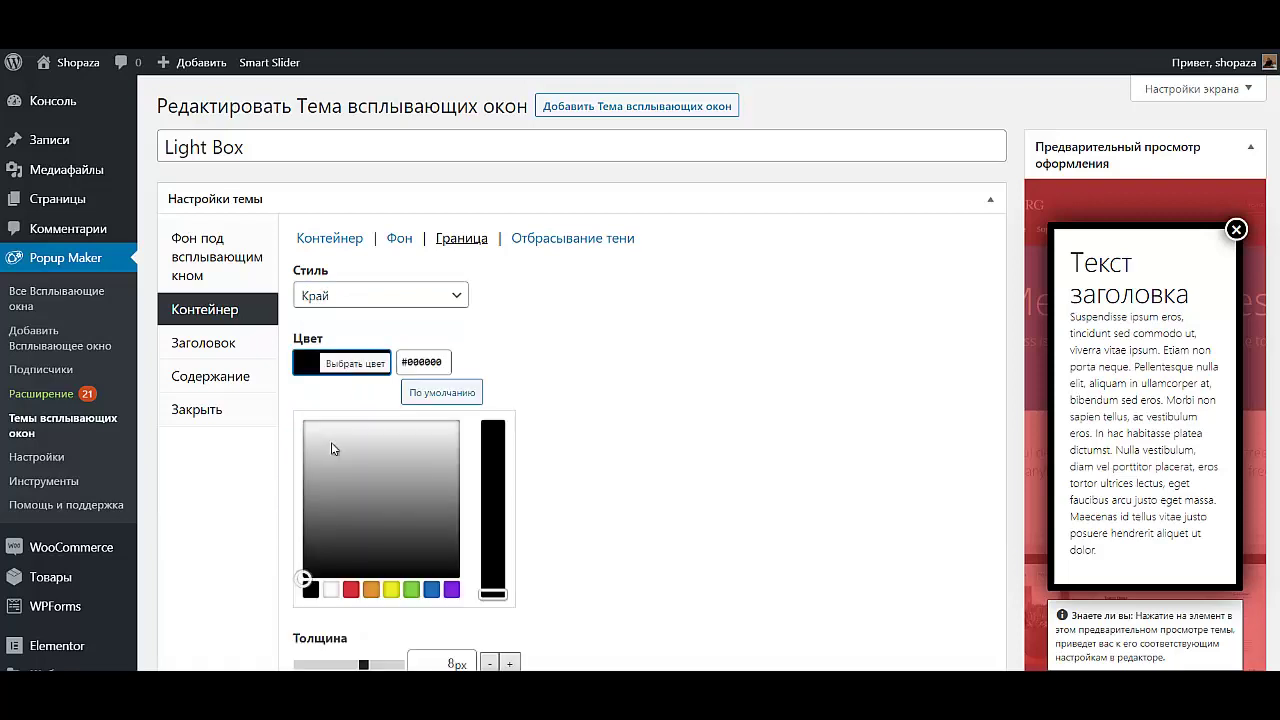
{"action": "left_click", "coordinate": [351, 589]}
{"action": "left_click", "coordinate": [566, 445]}
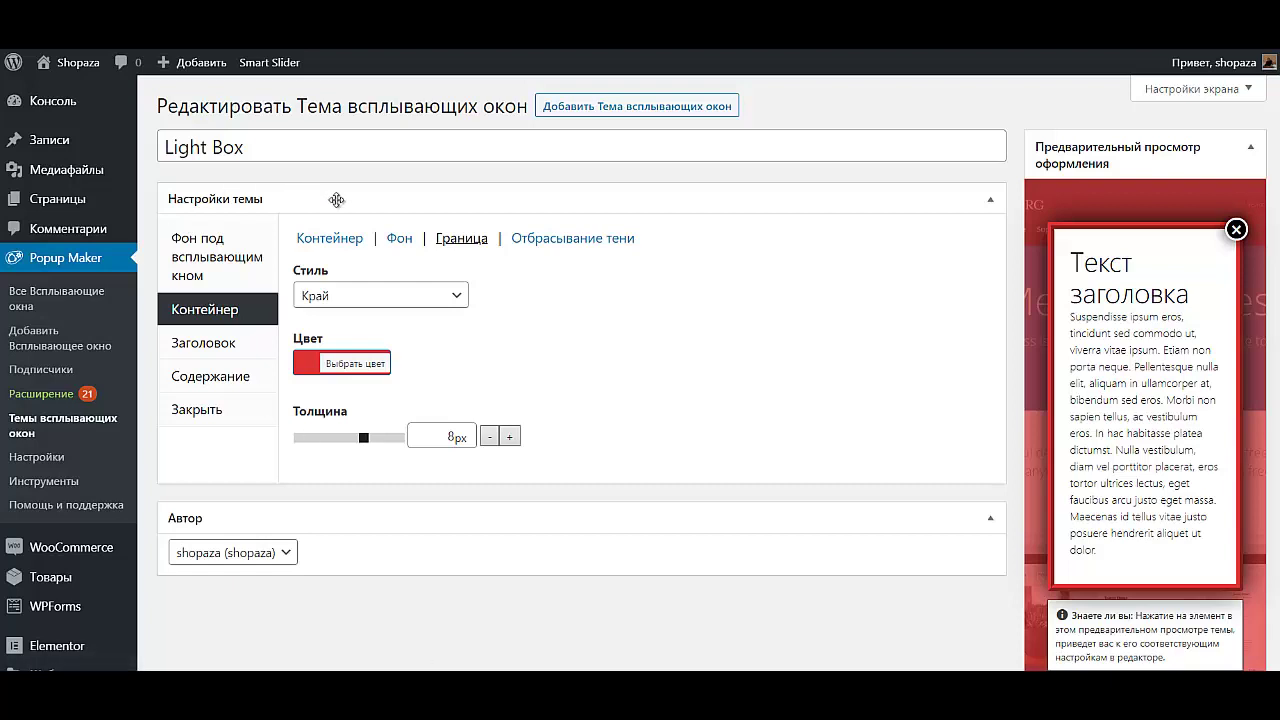
Step: Change the theme container's drop shadow colour to the preset red
{"action": "left_click", "coordinate": [548, 240]}
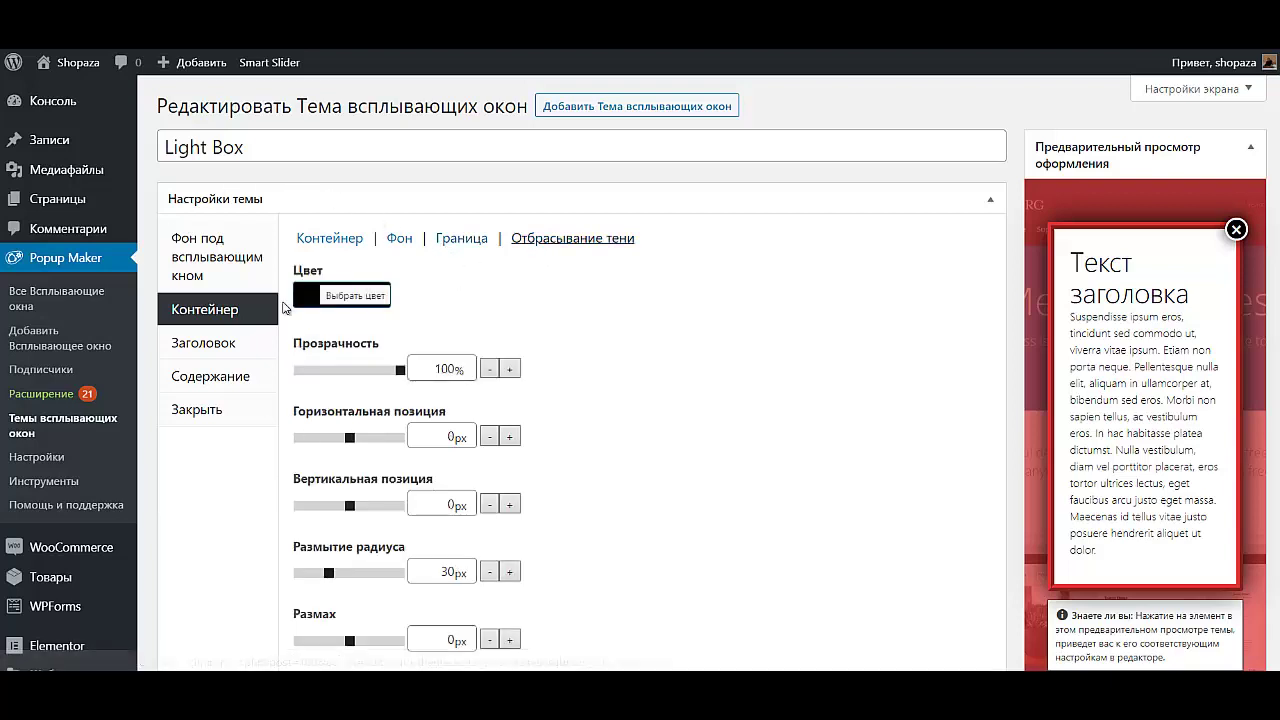
{"action": "left_click", "coordinate": [356, 295]}
{"action": "left_click", "coordinate": [351, 521]}
{"action": "left_click", "coordinate": [582, 446]}
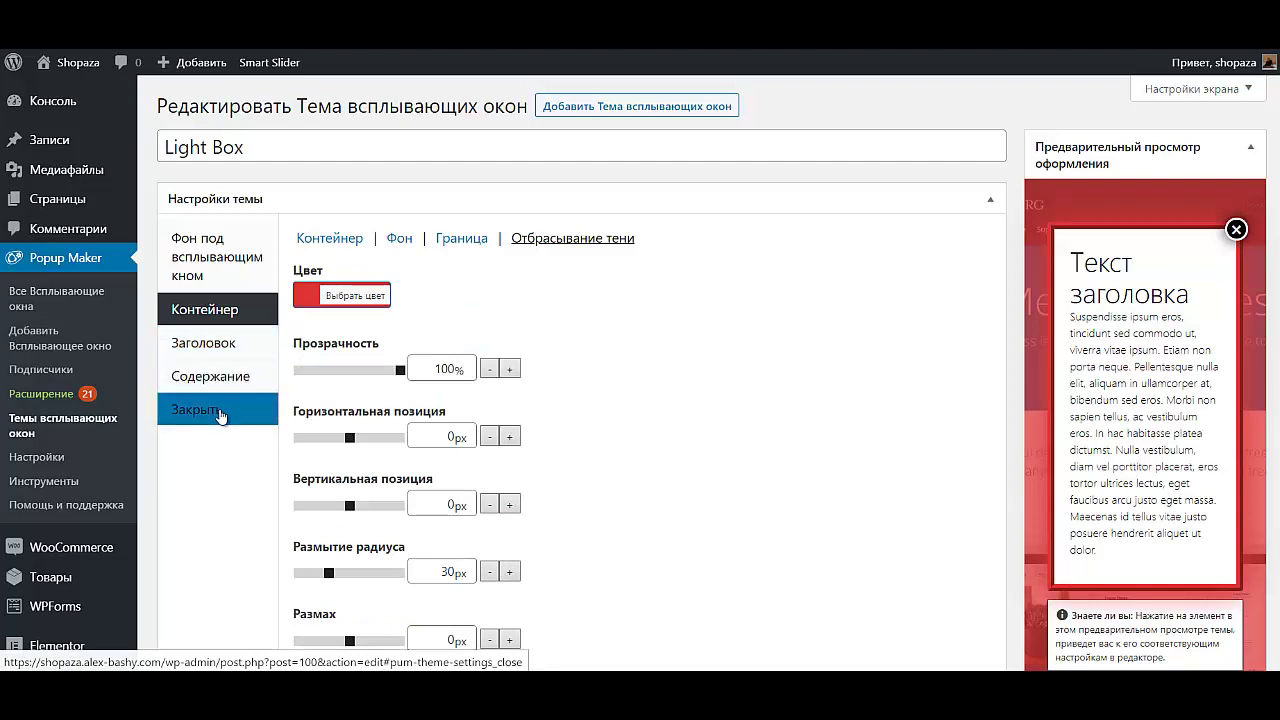
Step: Set the background colour of the theme's close button to red #dd3333
{"action": "left_click", "coordinate": [220, 414]}
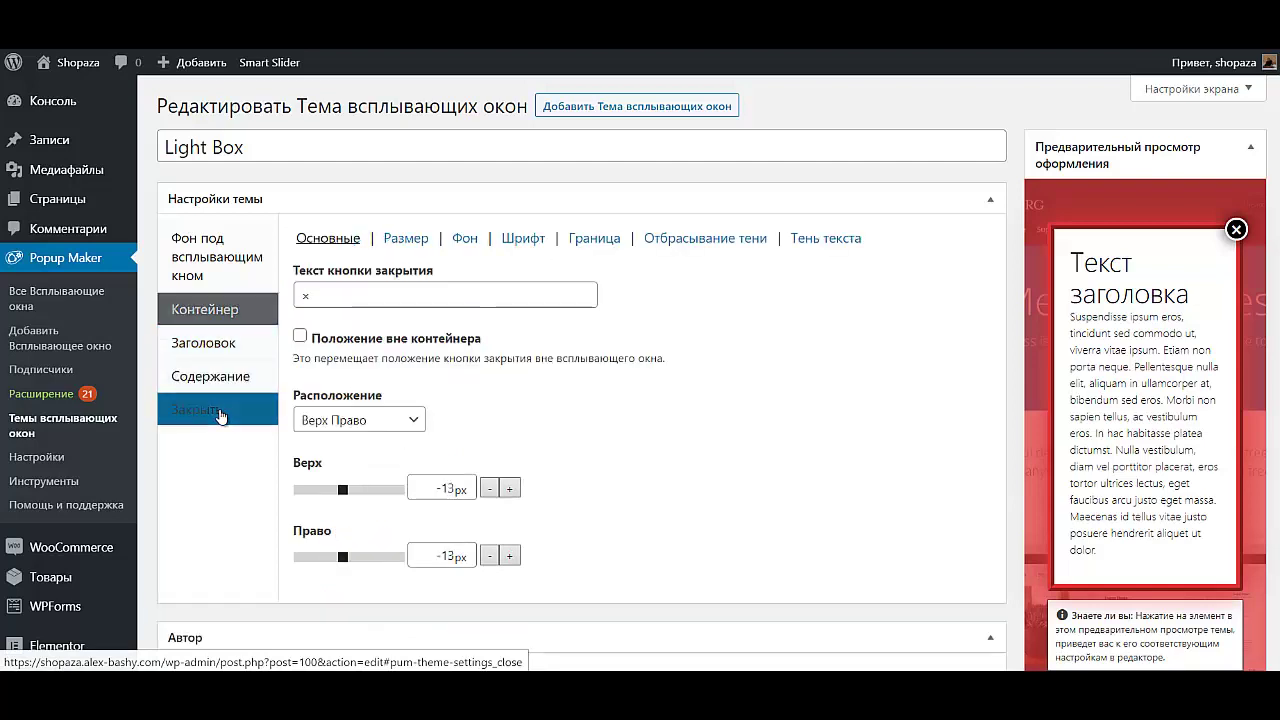
{"action": "left_click", "coordinate": [480, 245]}
{"action": "left_click", "coordinate": [363, 297]}
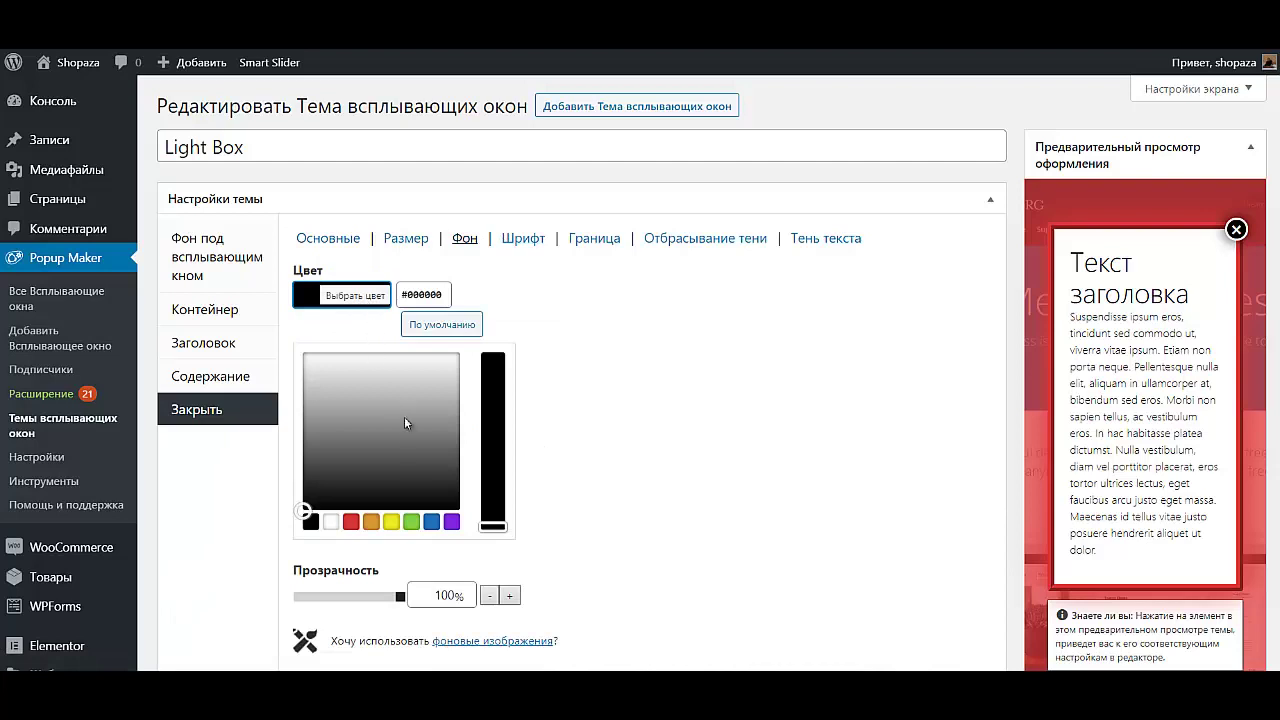
{"action": "left_click", "coordinate": [350, 521]}
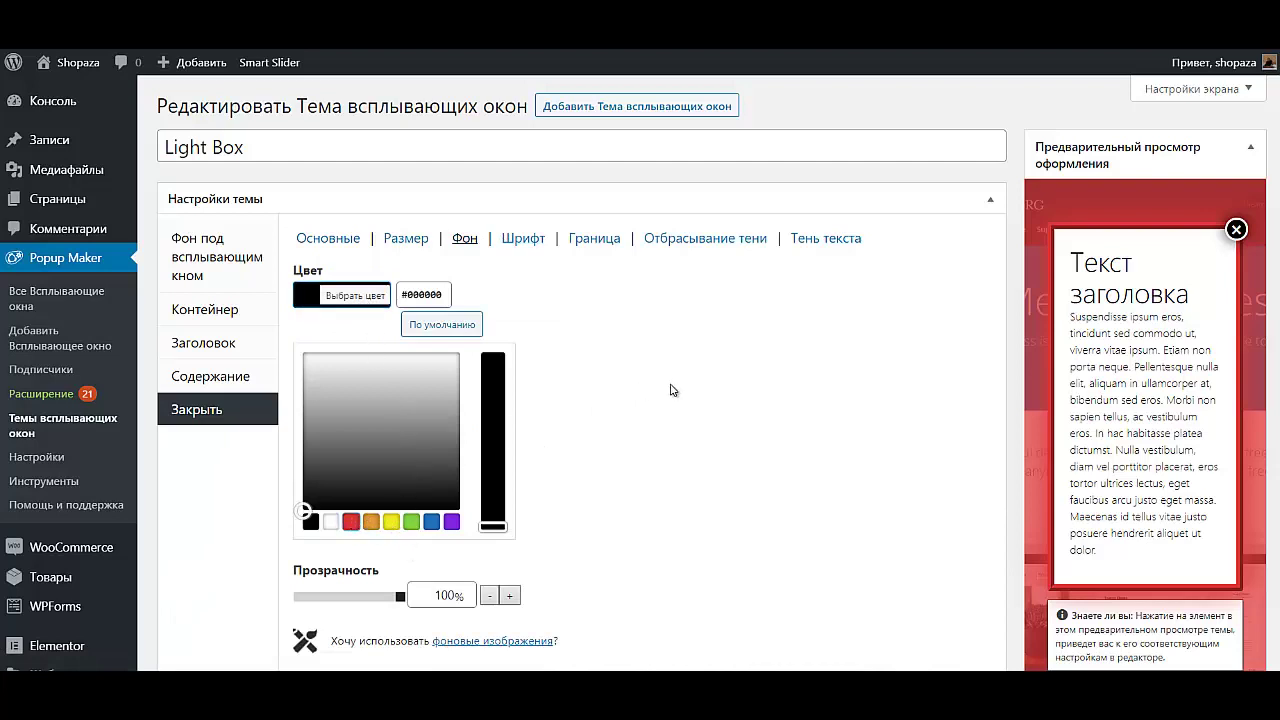
{"action": "left_click", "coordinate": [351, 521]}
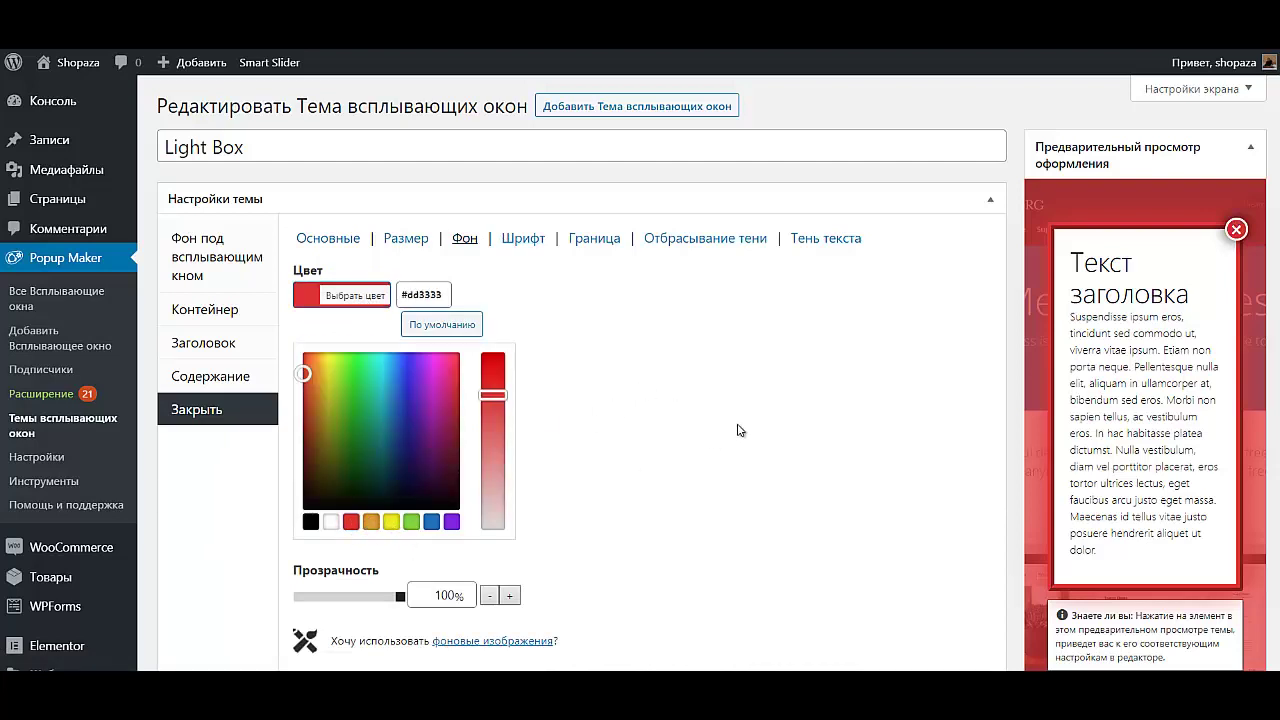
{"action": "left_click", "coordinate": [738, 430]}
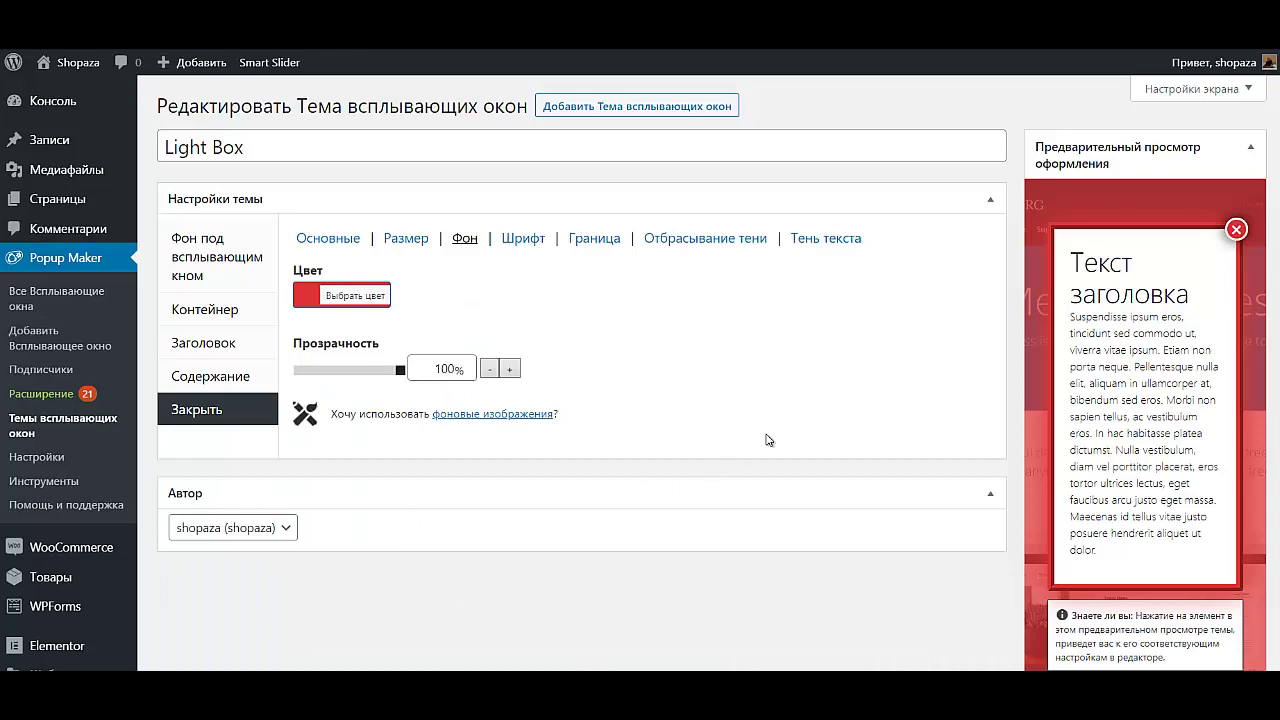
Step: Update the Light Box popup theme to save its red styling
{"action": "scroll", "coordinate": [995, 432], "scroll_direction": "down", "scroll_amount": 3}
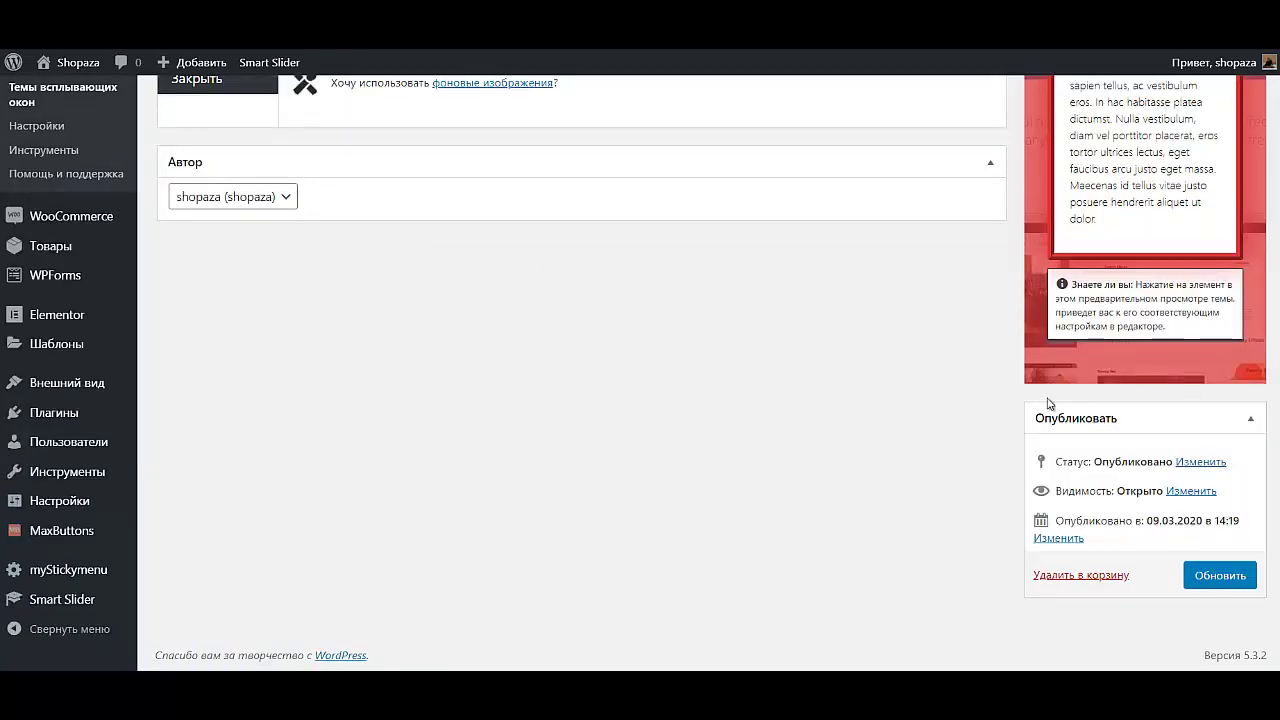
{"action": "scroll", "coordinate": [1060, 410], "scroll_direction": "up", "scroll_amount": 3}
{"action": "scroll", "coordinate": [1087, 424], "scroll_direction": "down", "scroll_amount": 3}
{"action": "left_click", "coordinate": [1219, 577]}
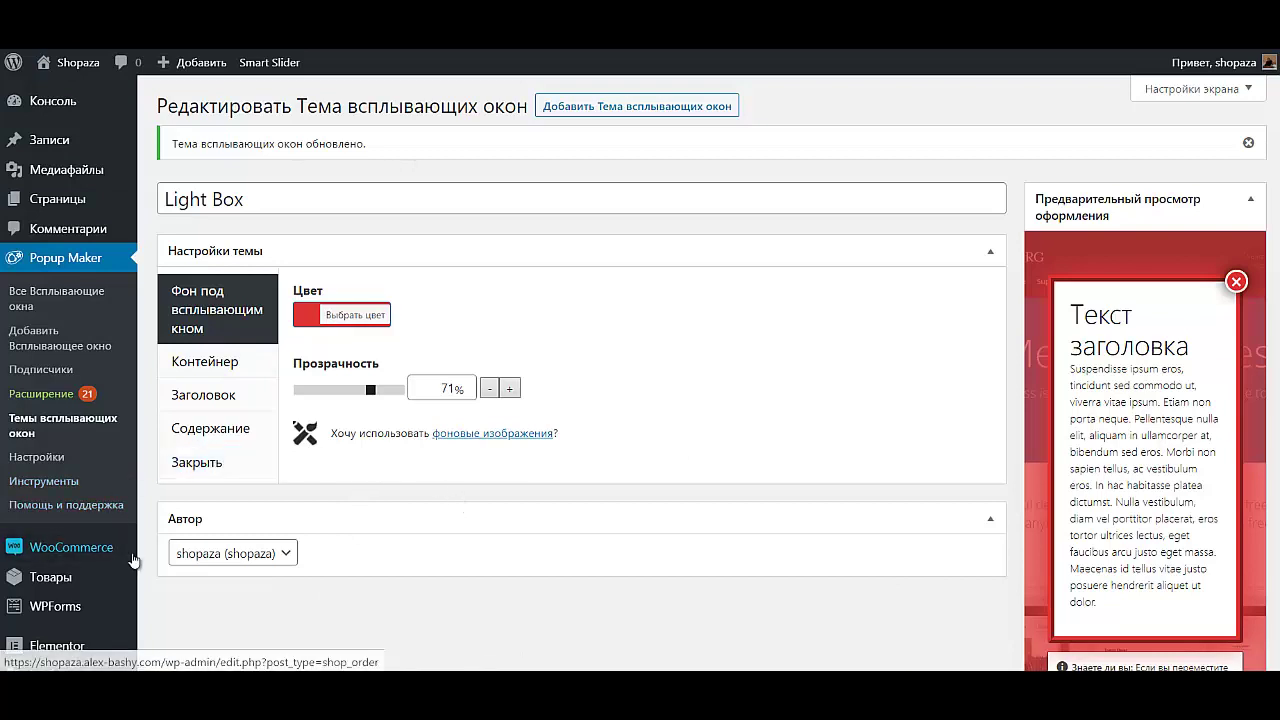
Step: Start a new button in the MaxButtons plugin
{"action": "mouse_move", "coordinate": [73, 610]}
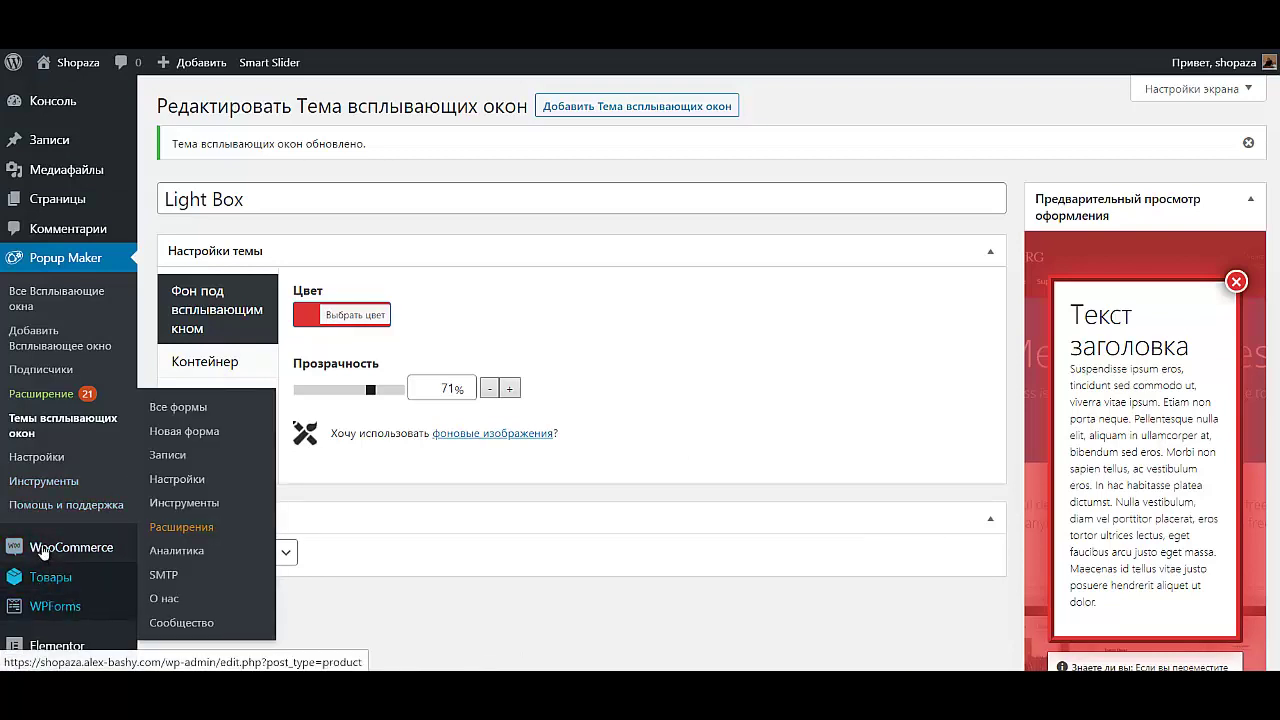
{"action": "scroll", "coordinate": [70, 610], "scroll_direction": "down", "scroll_amount": 3}
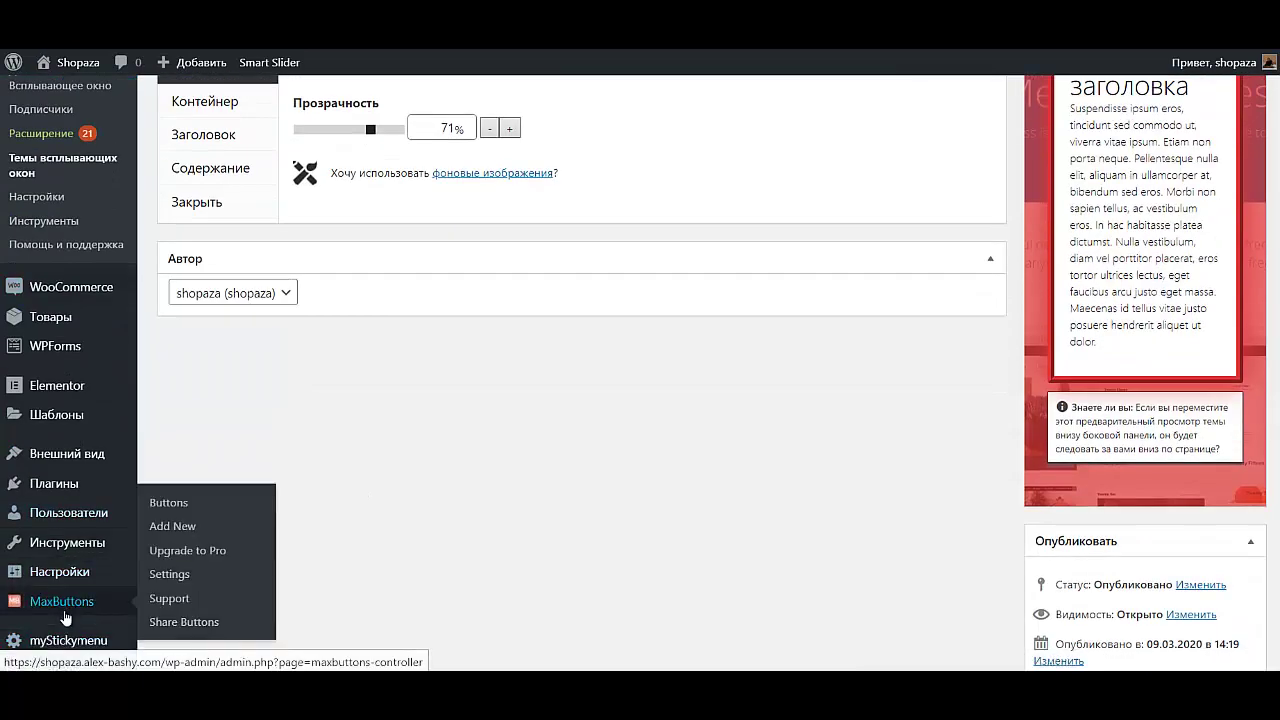
{"action": "left_click", "coordinate": [60, 613]}
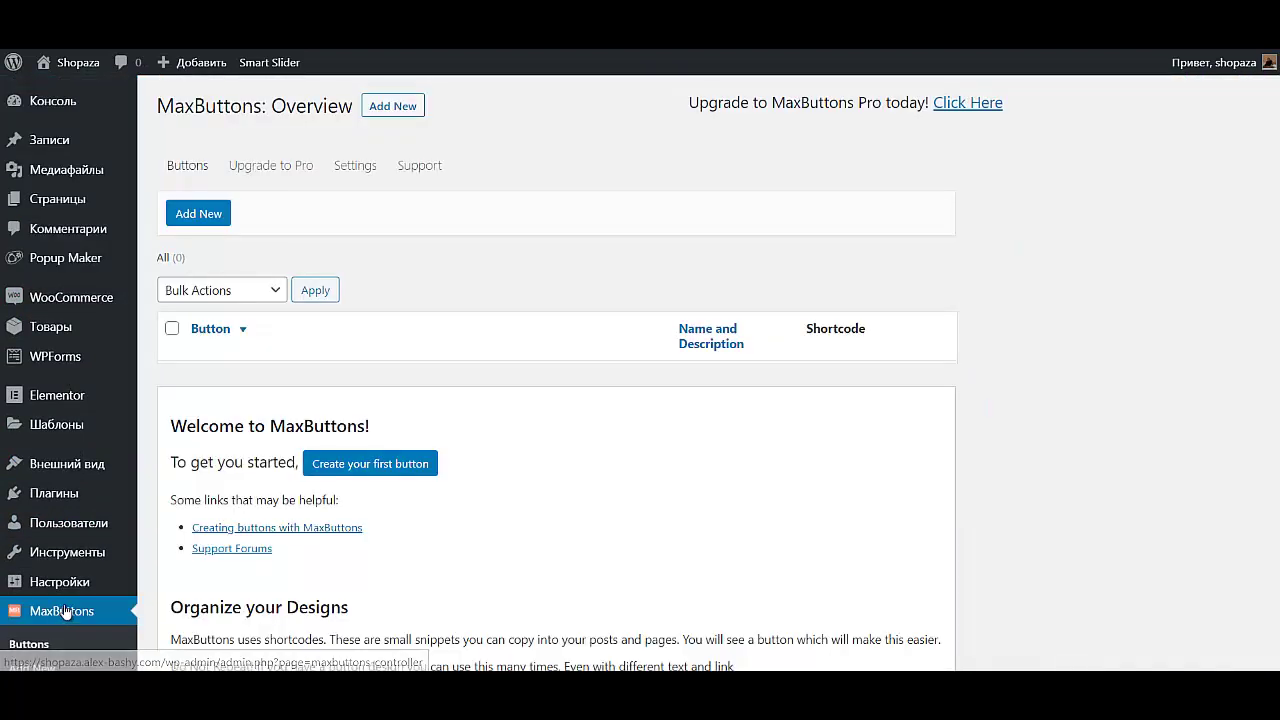
{"action": "left_click", "coordinate": [210, 217]}
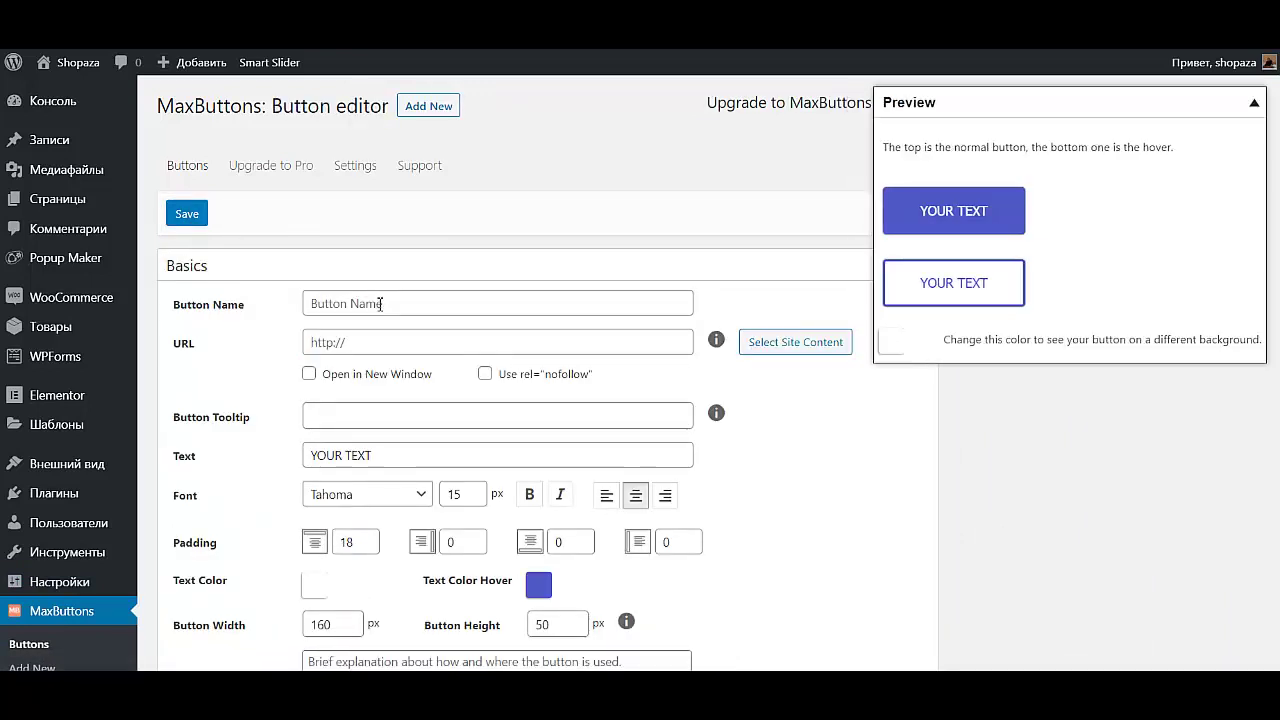
Step: Enter КОНСУЛЬТАЦИЯ as both the new button's name and its displayed text
{"action": "left_click", "coordinate": [380, 303]}
{"action": "left_click", "coordinate": [366, 332]}
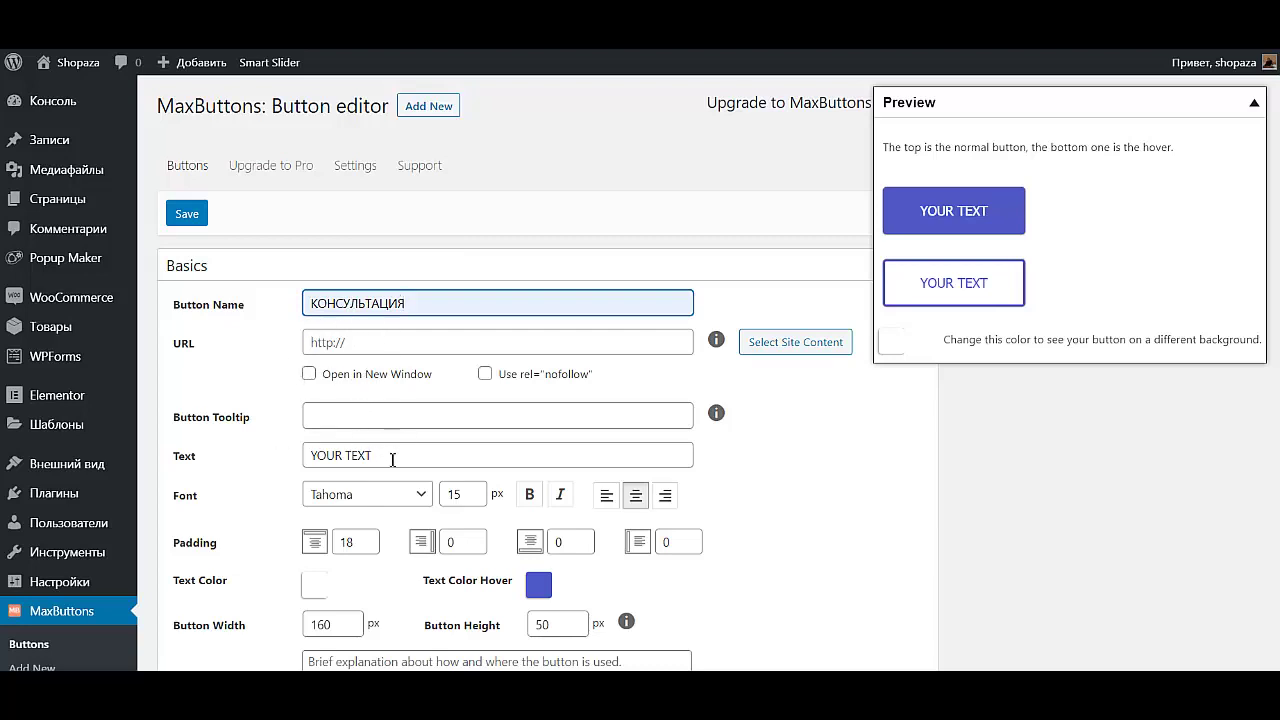
{"action": "left_click_drag", "start_coordinate": [393, 459], "coordinate": [304, 455]}
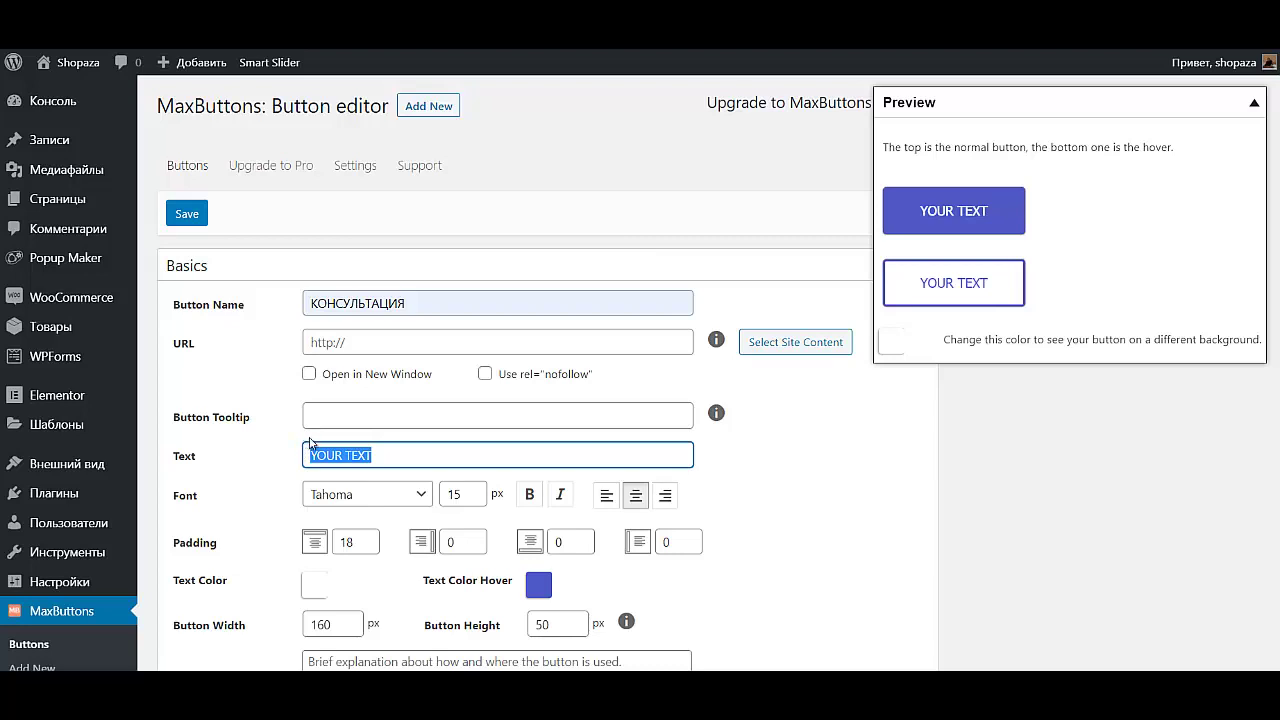
{"action": "type", "text": "К"}
{"action": "left_click", "coordinate": [345, 488]}
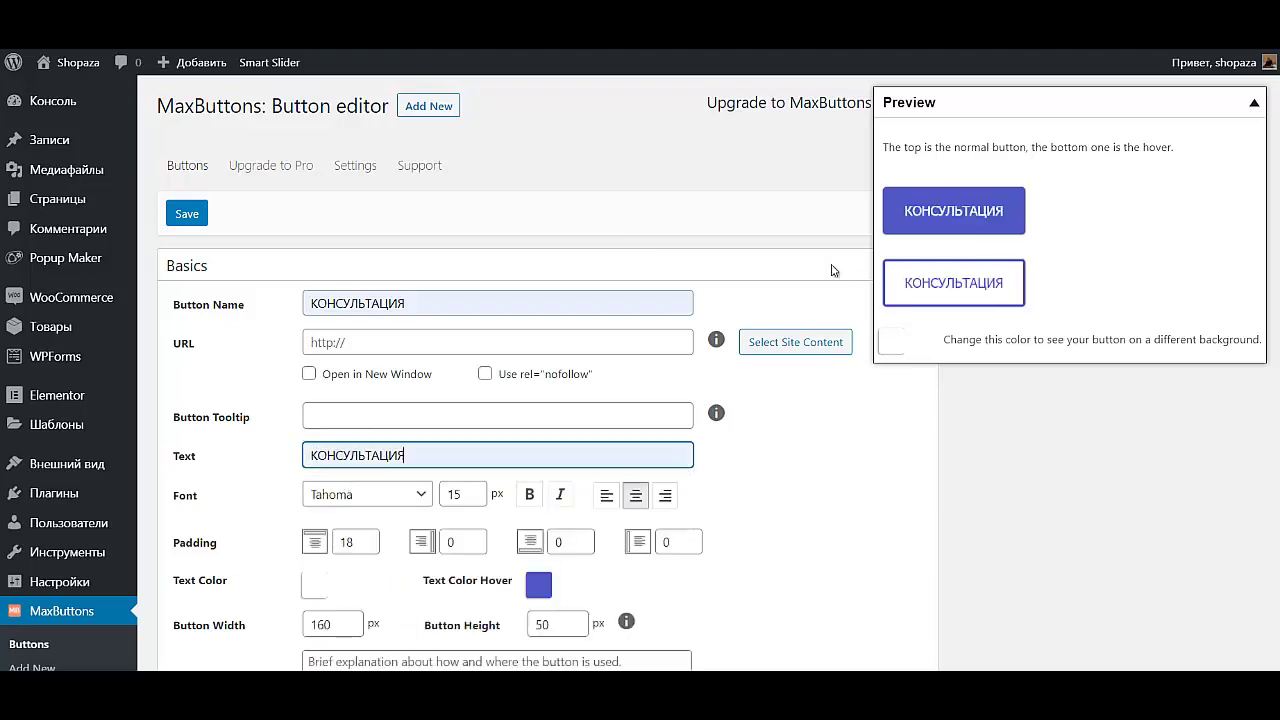
Step: Set the button's text hover colour to white #ffffff
{"action": "scroll", "coordinate": [514, 494], "scroll_direction": "down", "scroll_amount": 3}
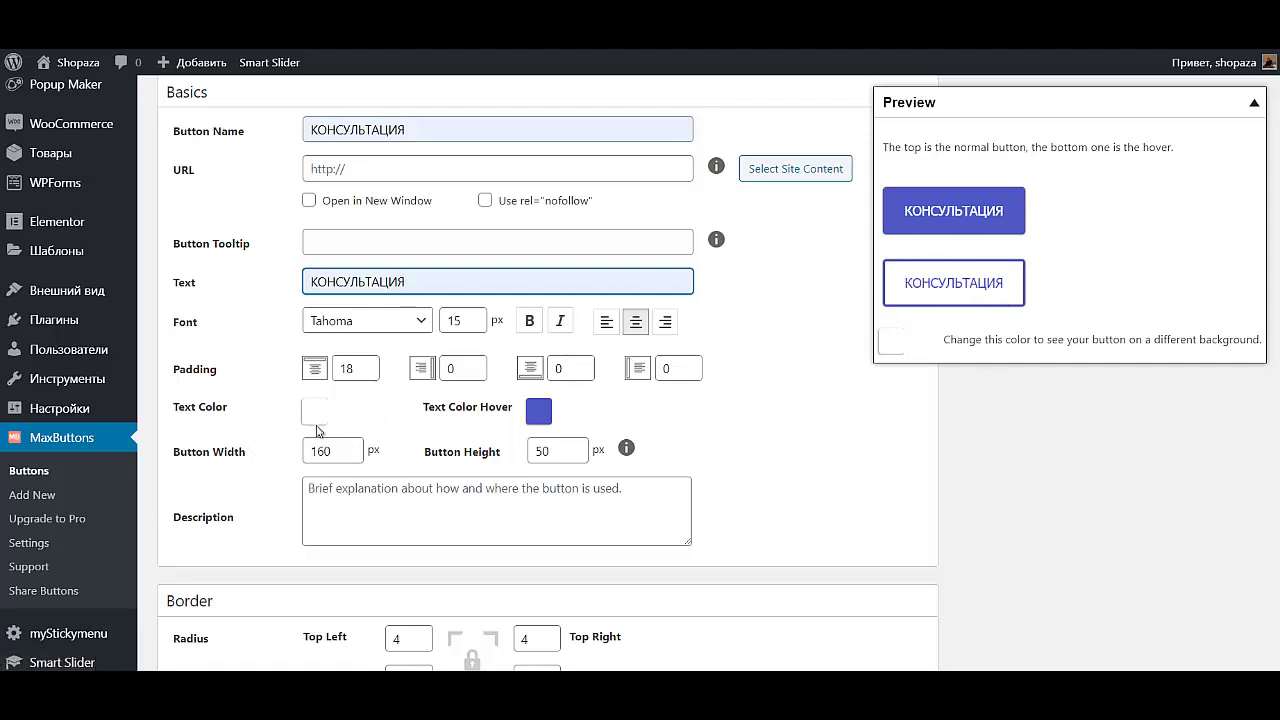
{"action": "left_click", "coordinate": [538, 413]}
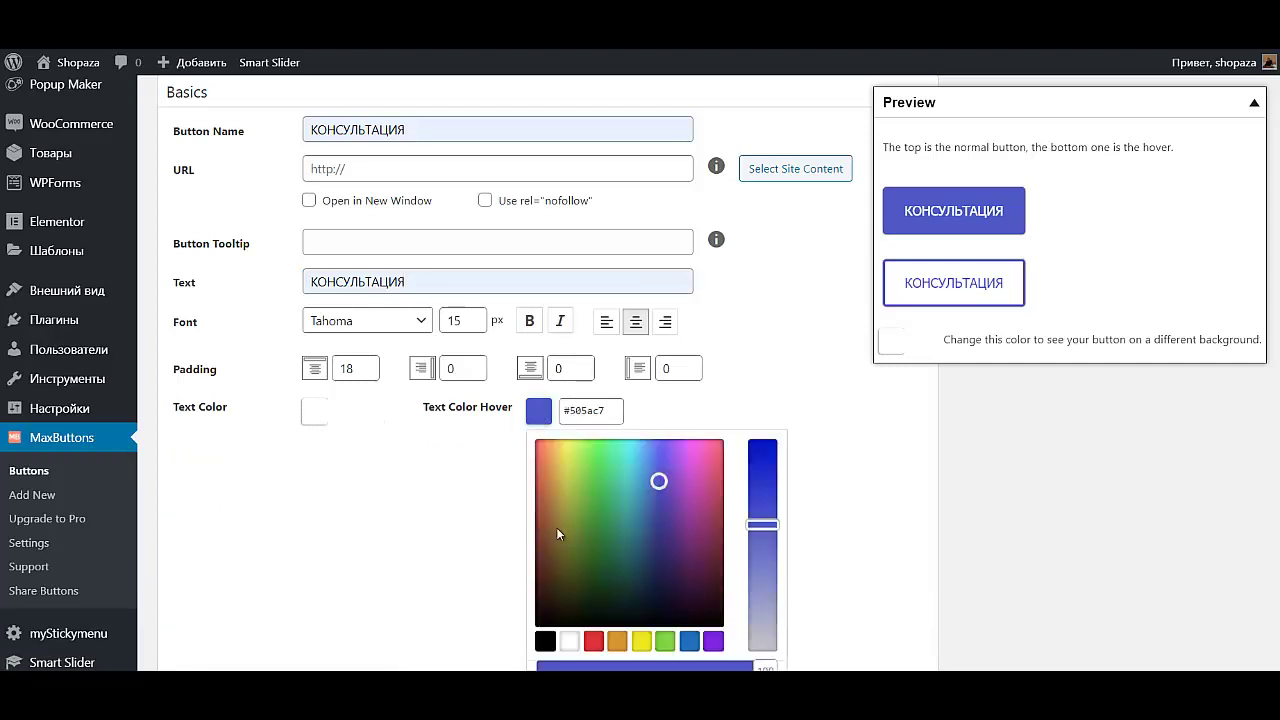
{"action": "left_click", "coordinate": [567, 641]}
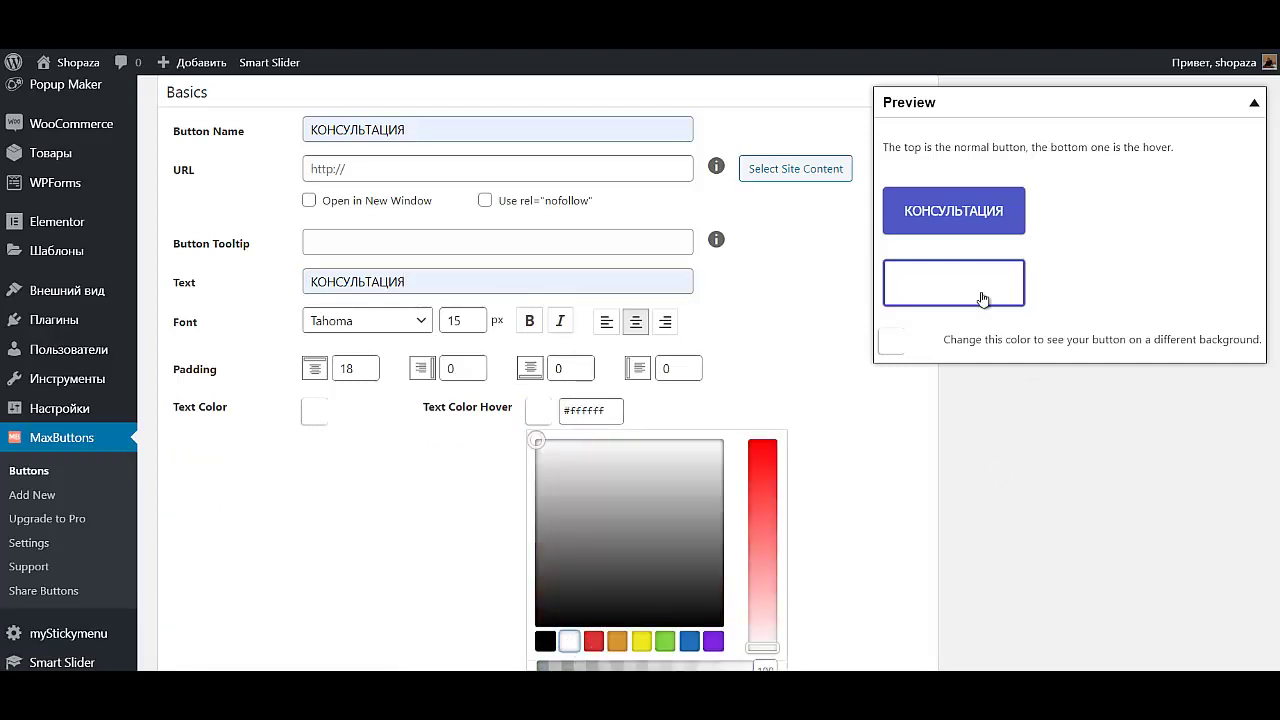
{"action": "left_click", "coordinate": [775, 376]}
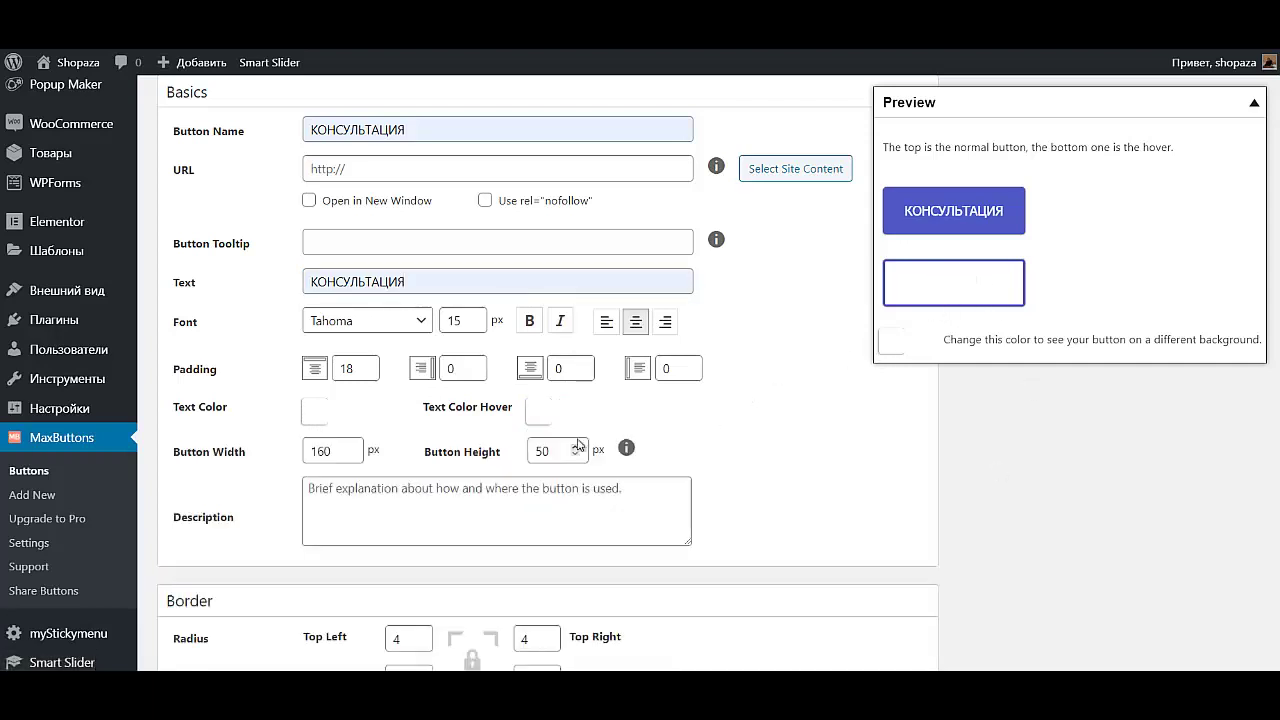
Step: Change the button's border colour and border hover colour to the preset white
{"action": "scroll", "coordinate": [578, 445], "scroll_direction": "down", "scroll_amount": 5}
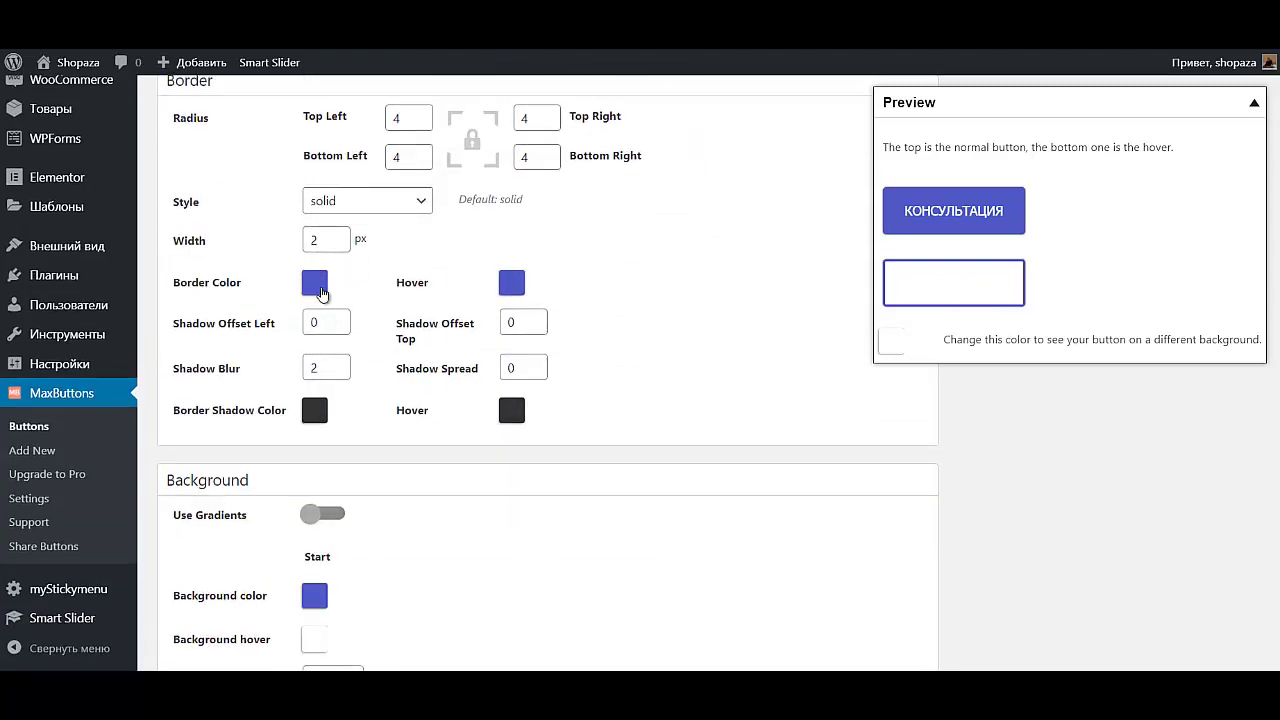
{"action": "left_click", "coordinate": [315, 288]}
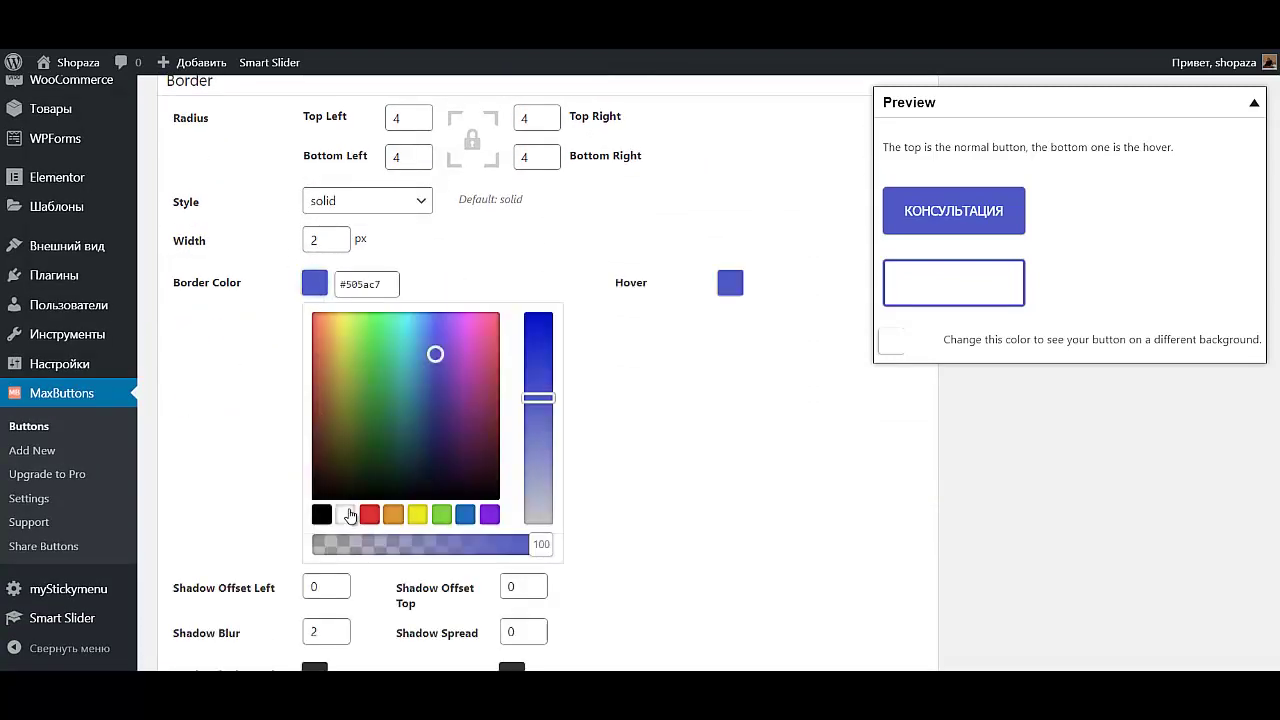
{"action": "left_click", "coordinate": [348, 514]}
{"action": "left_click", "coordinate": [689, 363]}
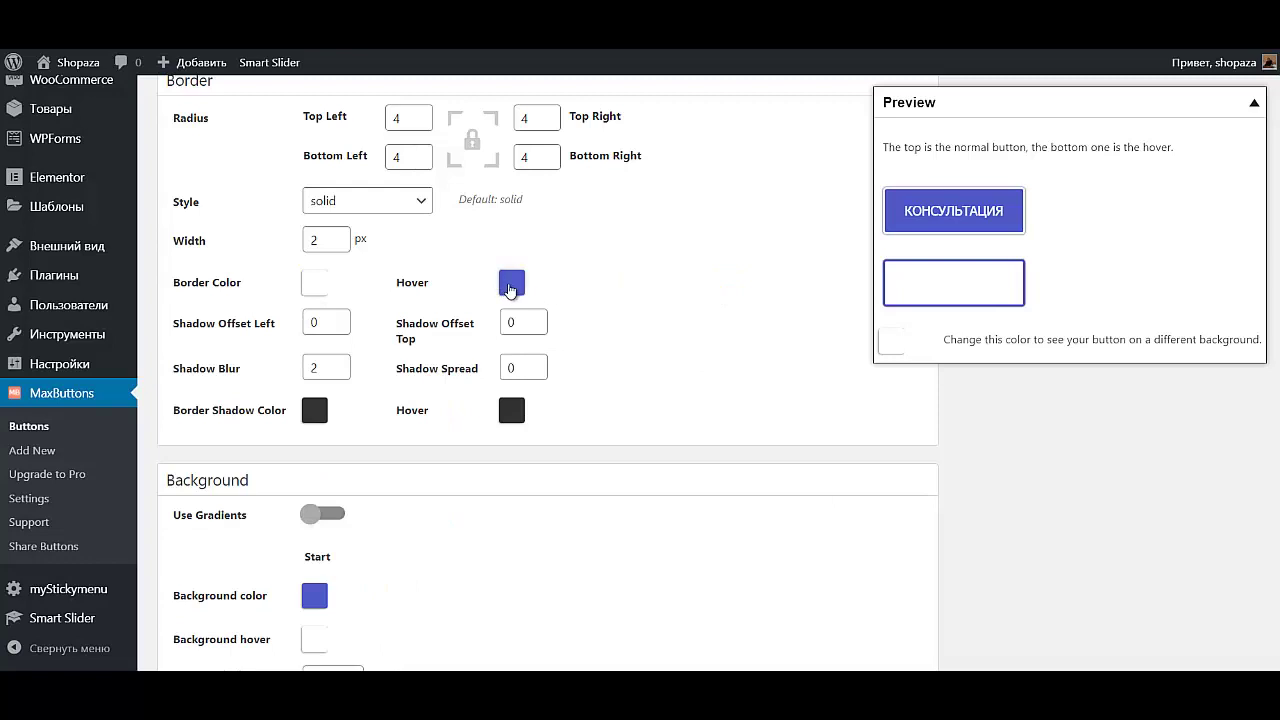
{"action": "left_click", "coordinate": [511, 286]}
{"action": "left_click", "coordinate": [542, 515]}
{"action": "left_click", "coordinate": [697, 253]}
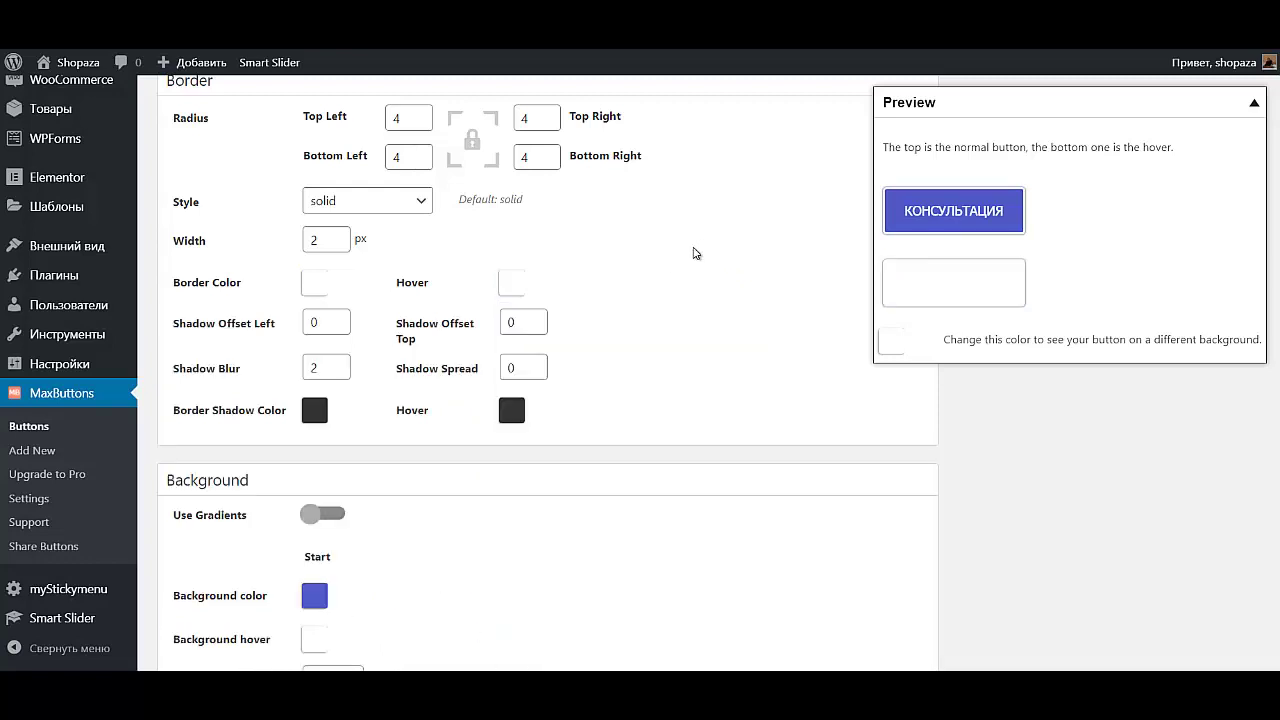
Step: Set the button's background colour and background hover colour to red #dd3333
{"action": "scroll", "coordinate": [470, 485], "scroll_direction": "down", "scroll_amount": 3}
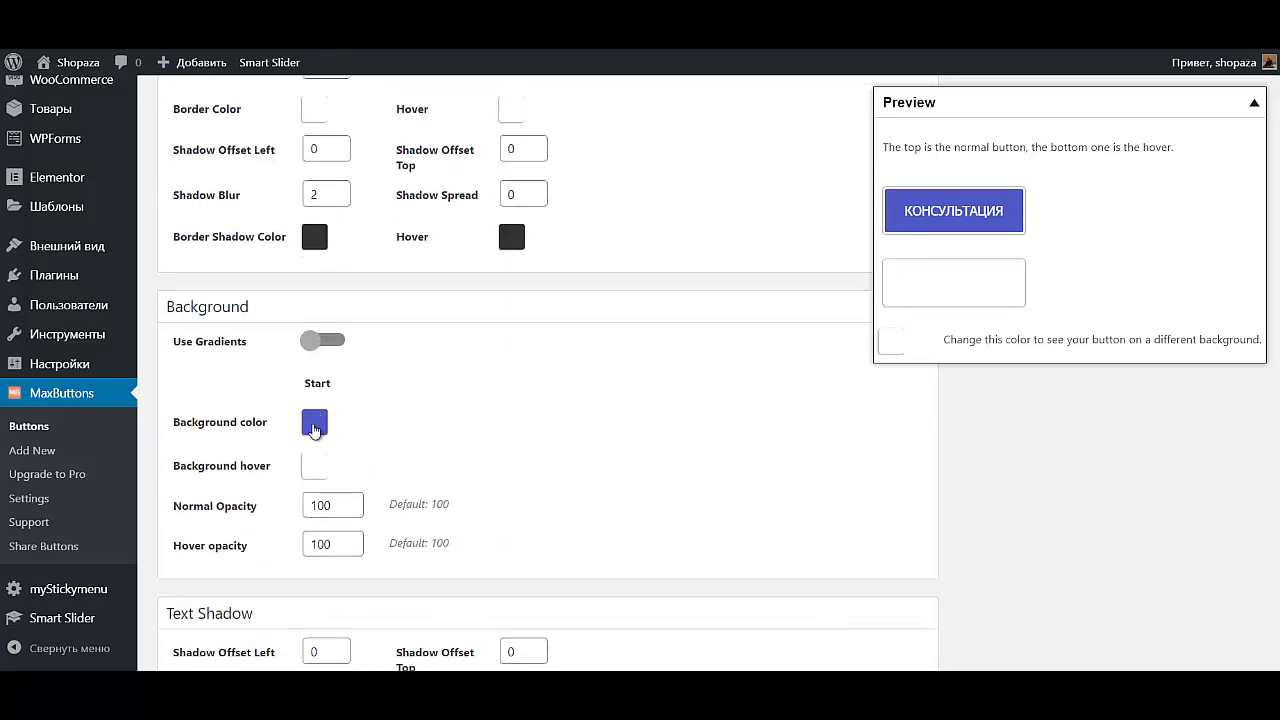
{"action": "left_click", "coordinate": [314, 422]}
{"action": "left_click", "coordinate": [372, 652]}
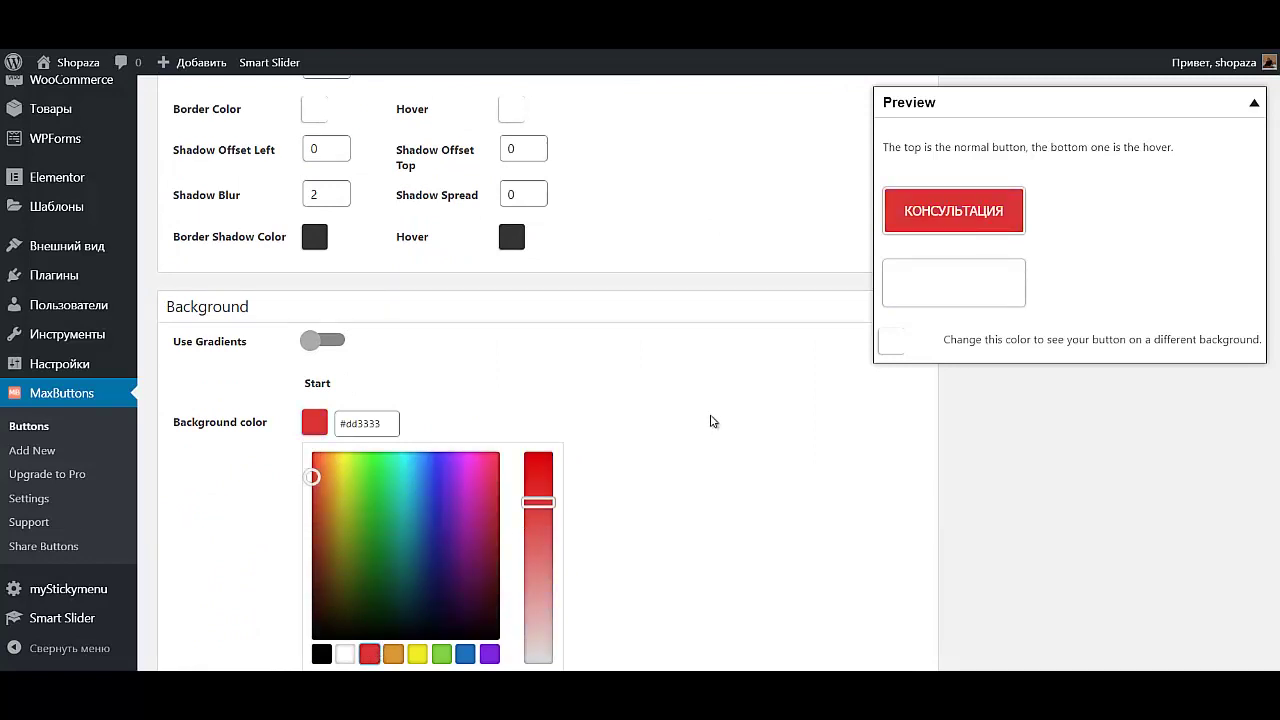
{"action": "left_click", "coordinate": [711, 421]}
{"action": "left_click", "coordinate": [312, 465]}
{"action": "scroll", "coordinate": [385, 620], "scroll_direction": "down", "scroll_amount": 4}
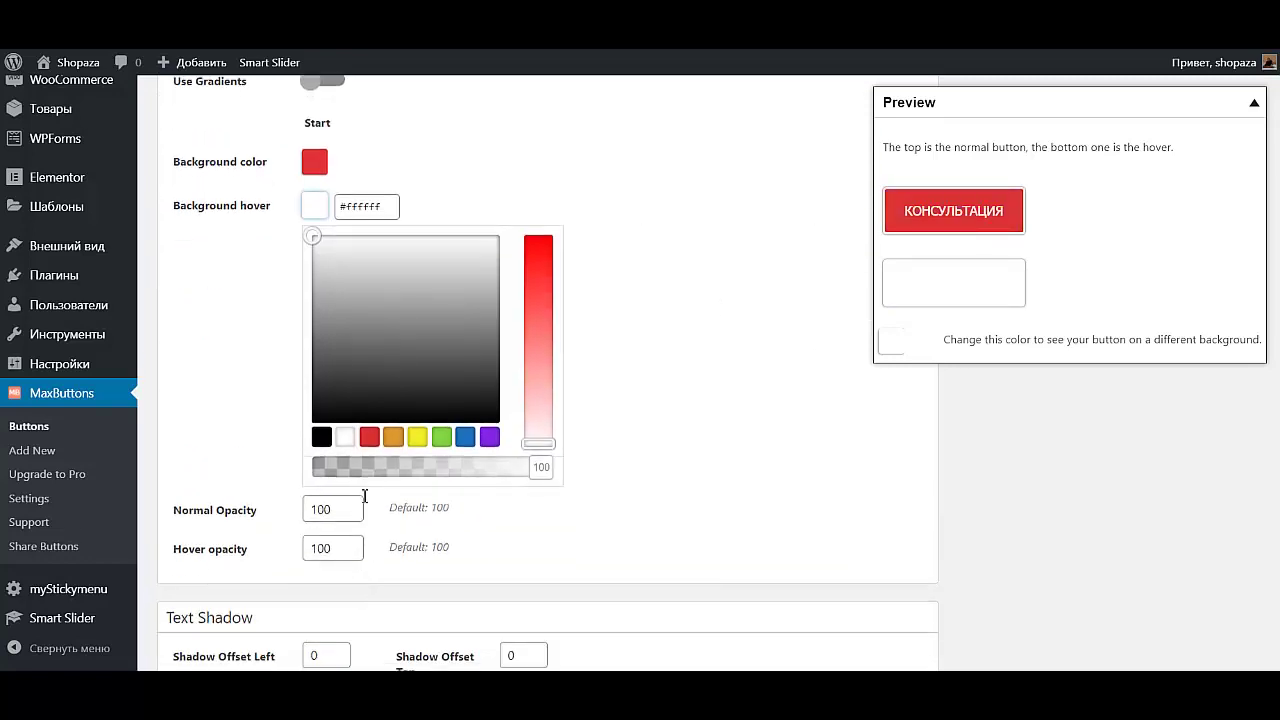
{"action": "left_click", "coordinate": [366, 420]}
{"action": "left_click", "coordinate": [369, 436]}
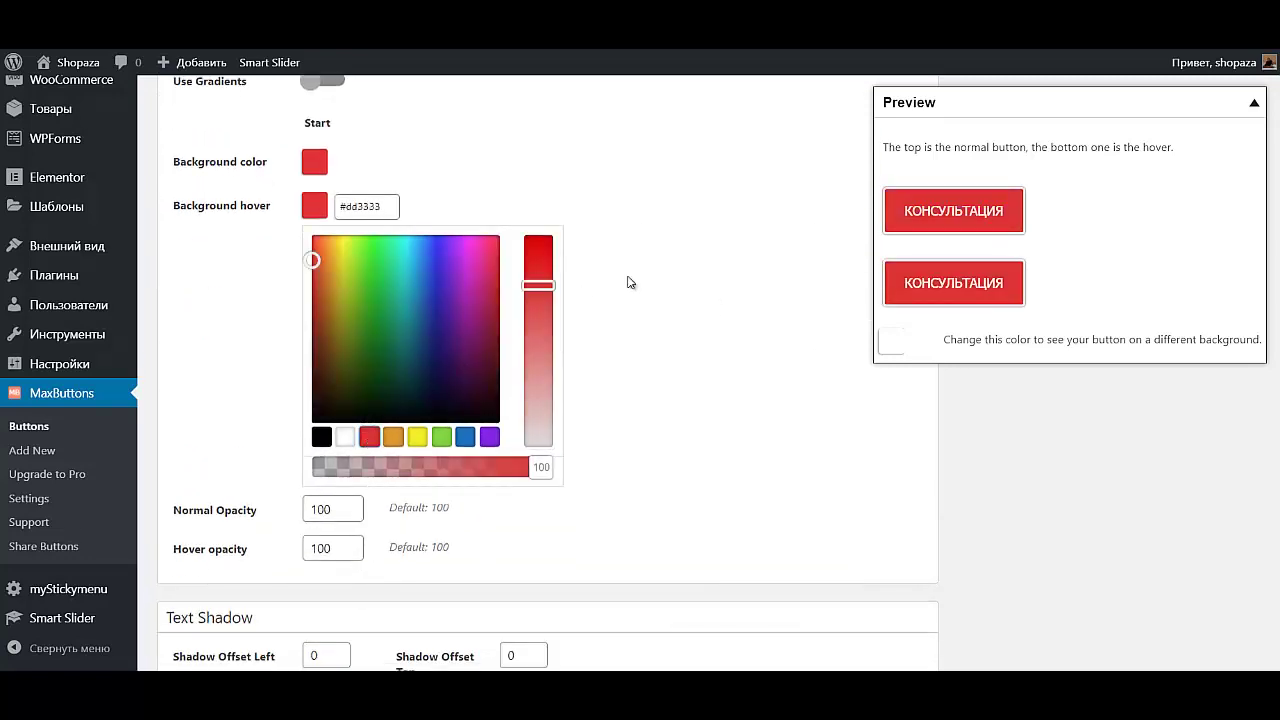
{"action": "left_click", "coordinate": [630, 282]}
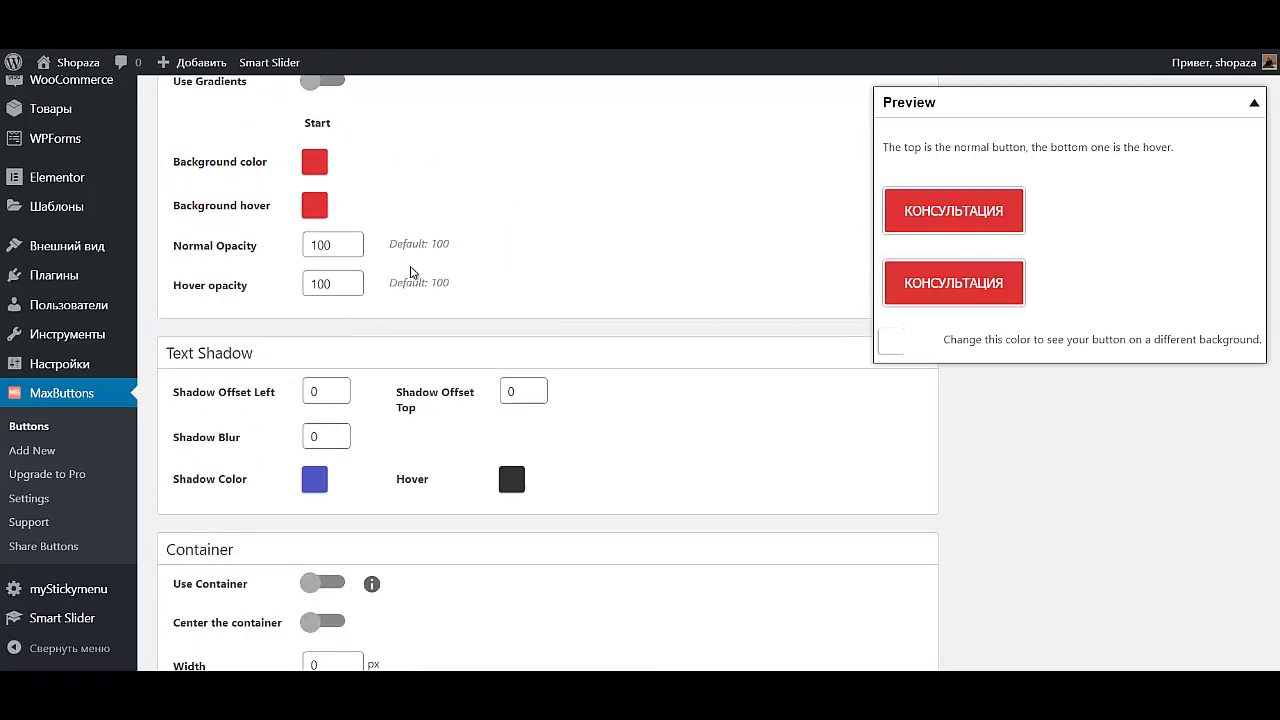
Step: Try a gradient on the button's background and switch gradients off again
{"action": "scroll", "coordinate": [342, 232], "scroll_direction": "up", "scroll_amount": 3}
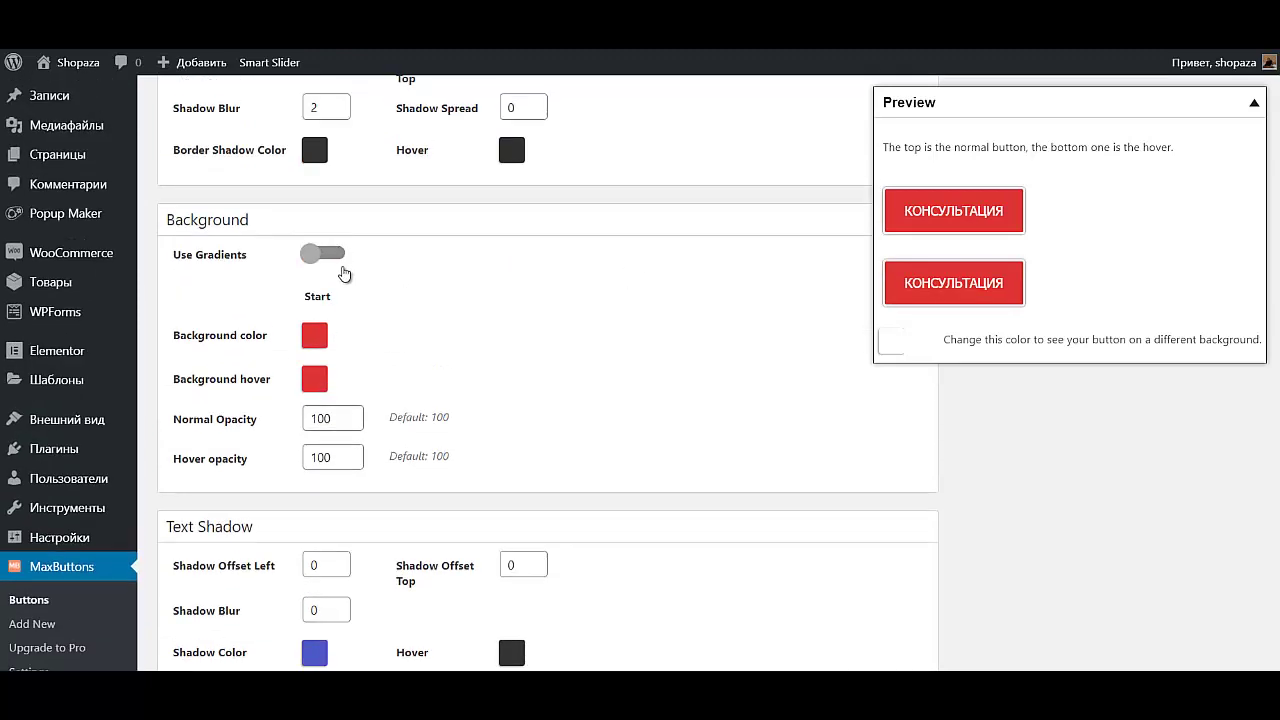
{"action": "left_click", "coordinate": [322, 257]}
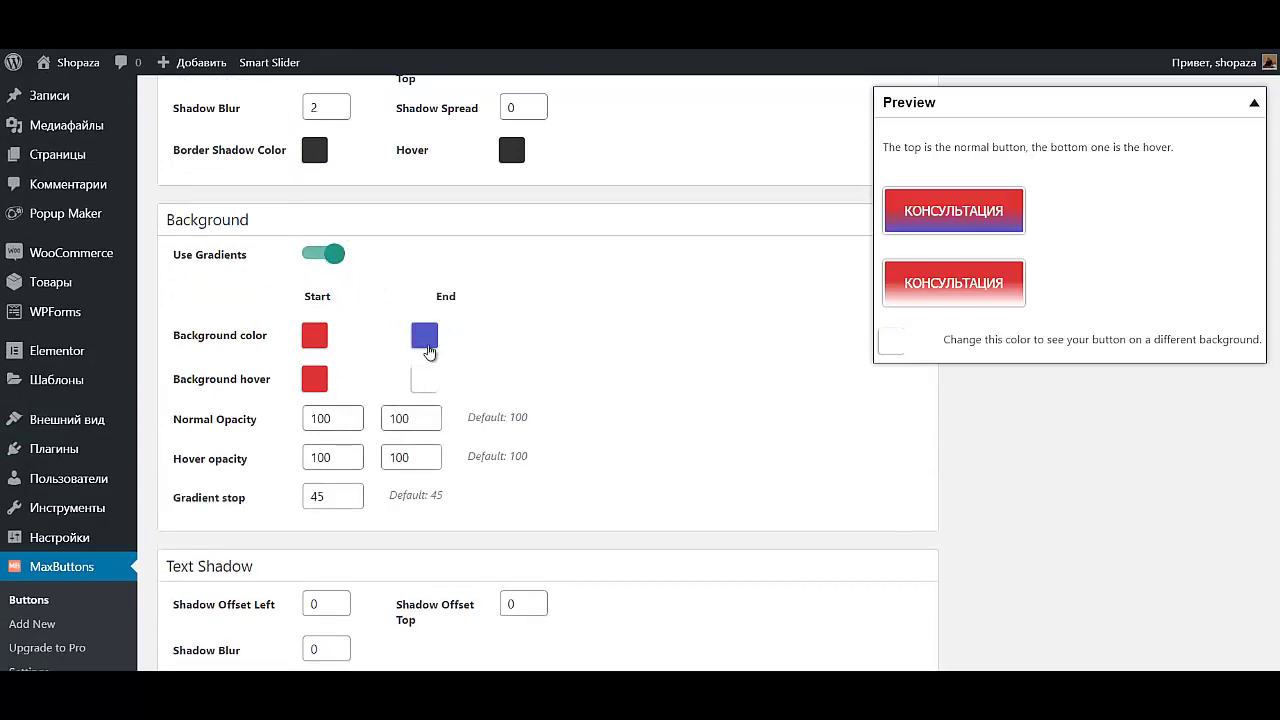
{"action": "left_click", "coordinate": [322, 258]}
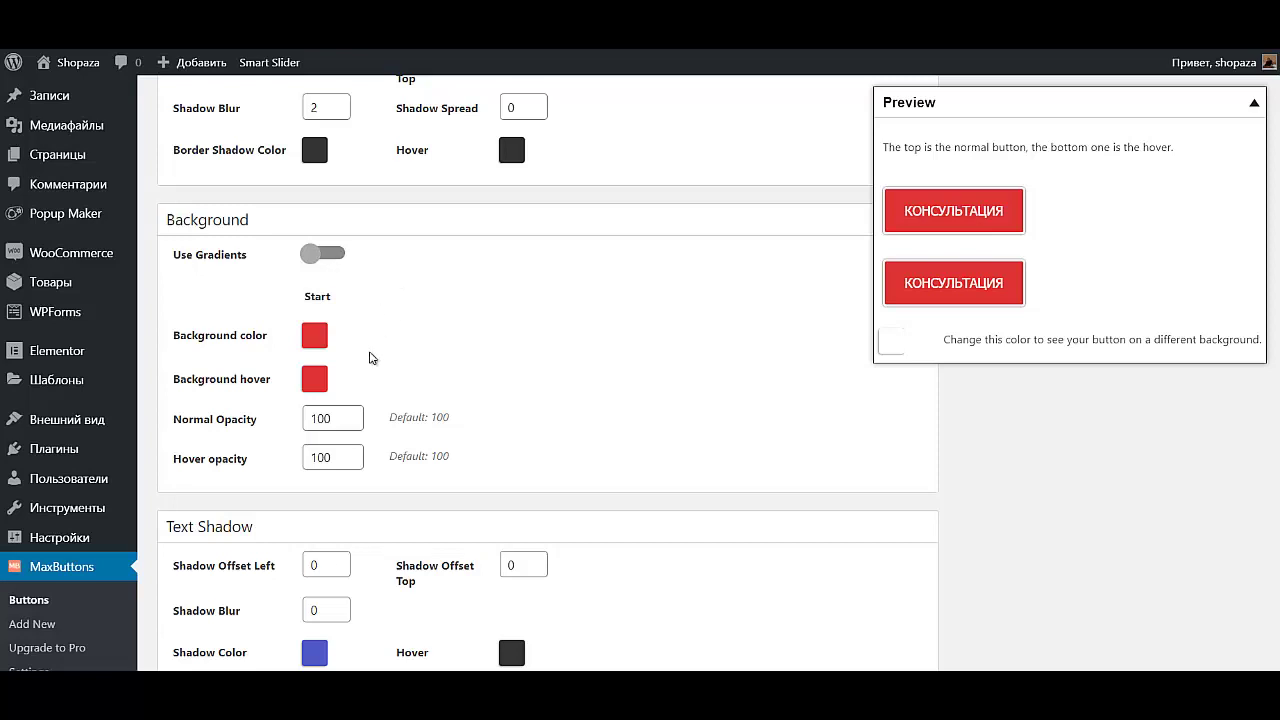
Step: Set the button's text shadow colour to black #000000
{"action": "scroll", "coordinate": [369, 358], "scroll_direction": "down", "scroll_amount": 3}
{"action": "left_click", "coordinate": [315, 403]}
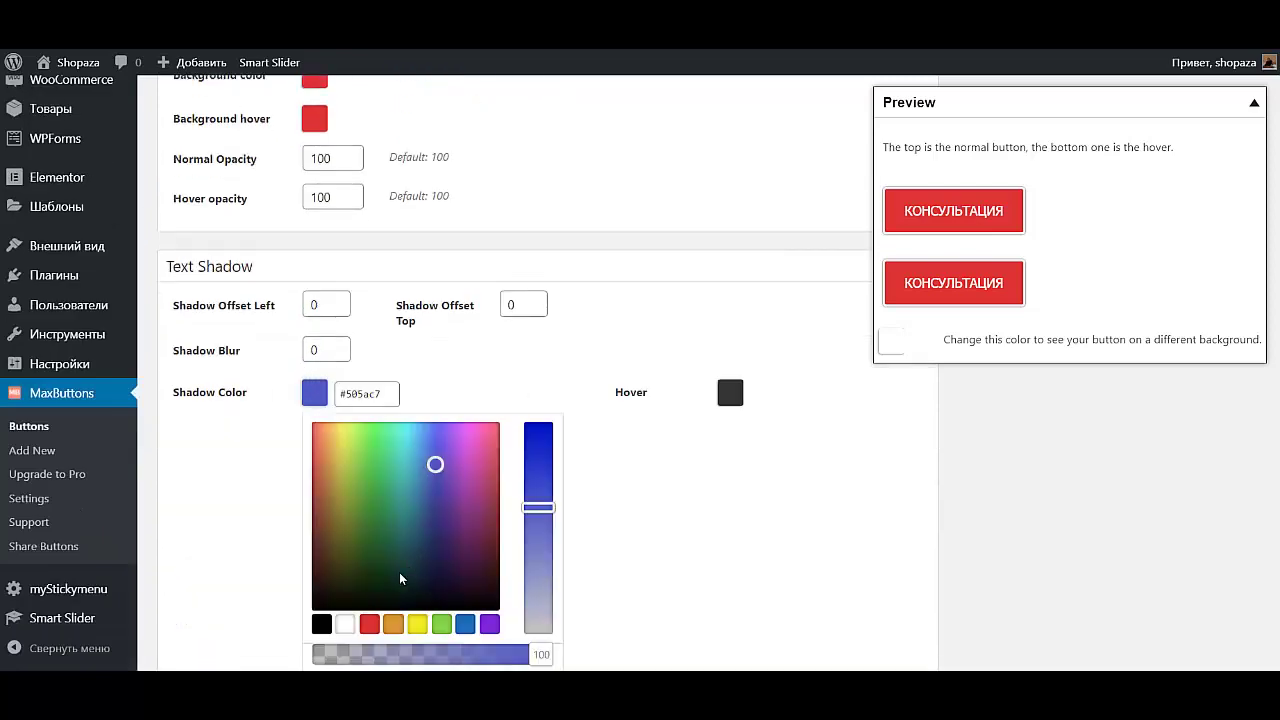
{"action": "left_click", "coordinate": [321, 624]}
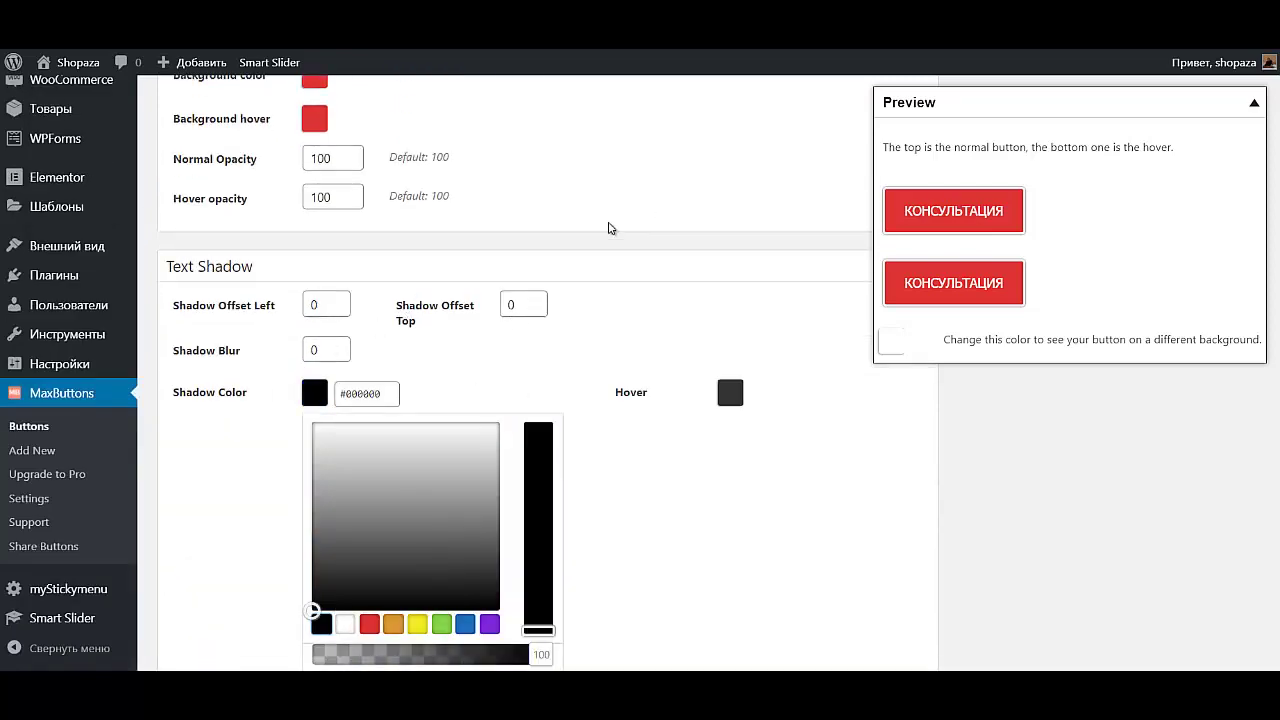
{"action": "left_click", "coordinate": [545, 235]}
Step: Set the button's border radius to 10 for all four linked corners
{"action": "scroll", "coordinate": [443, 329], "scroll_direction": "down", "scroll_amount": 2}
{"action": "scroll", "coordinate": [464, 316], "scroll_direction": "up", "scroll_amount": 4}
{"action": "scroll", "coordinate": [487, 305], "scroll_direction": "up", "scroll_amount": 10}
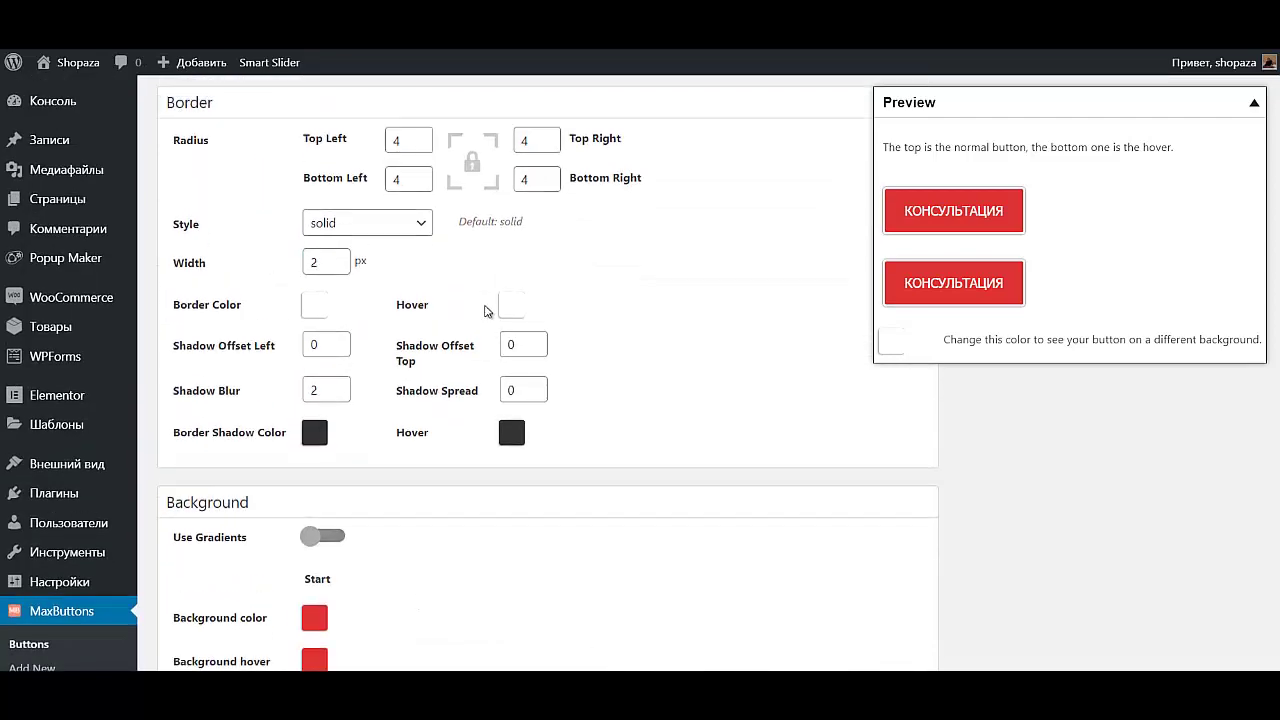
{"action": "scroll", "coordinate": [403, 390], "scroll_direction": "down", "scroll_amount": 4}
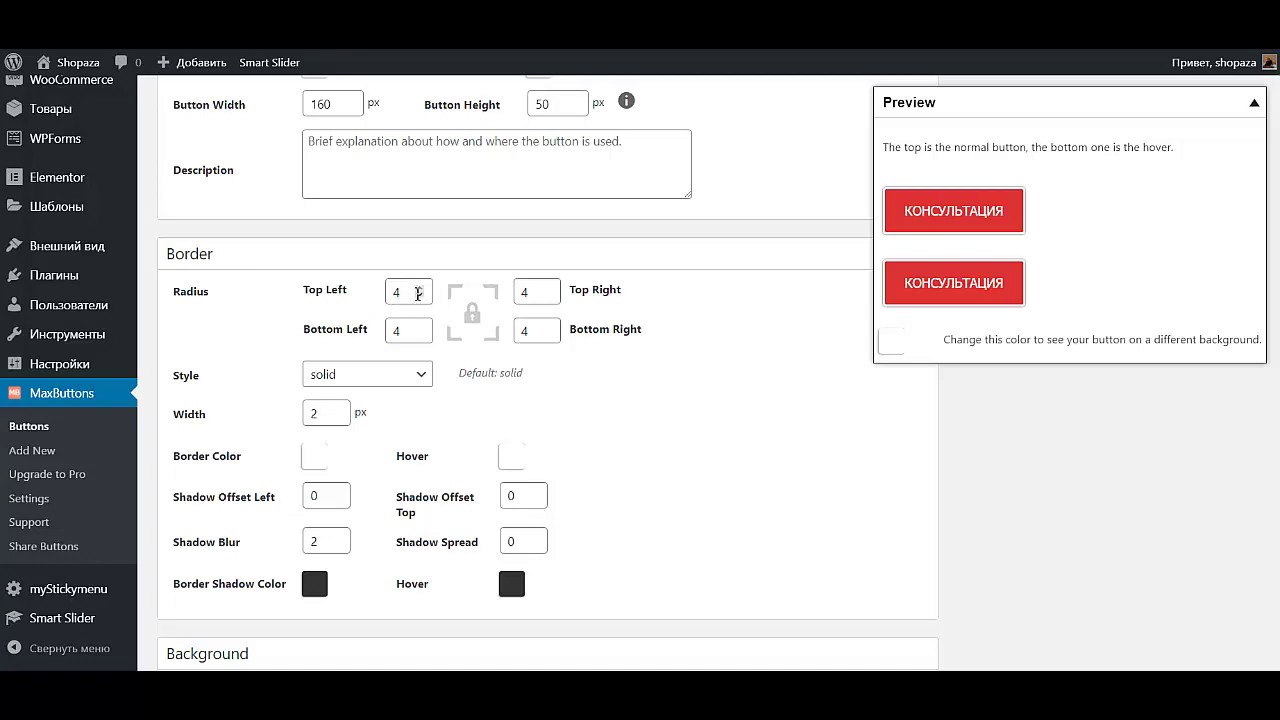
{"action": "double_click", "coordinate": [402, 293]}
{"action": "type", "text": "10"}
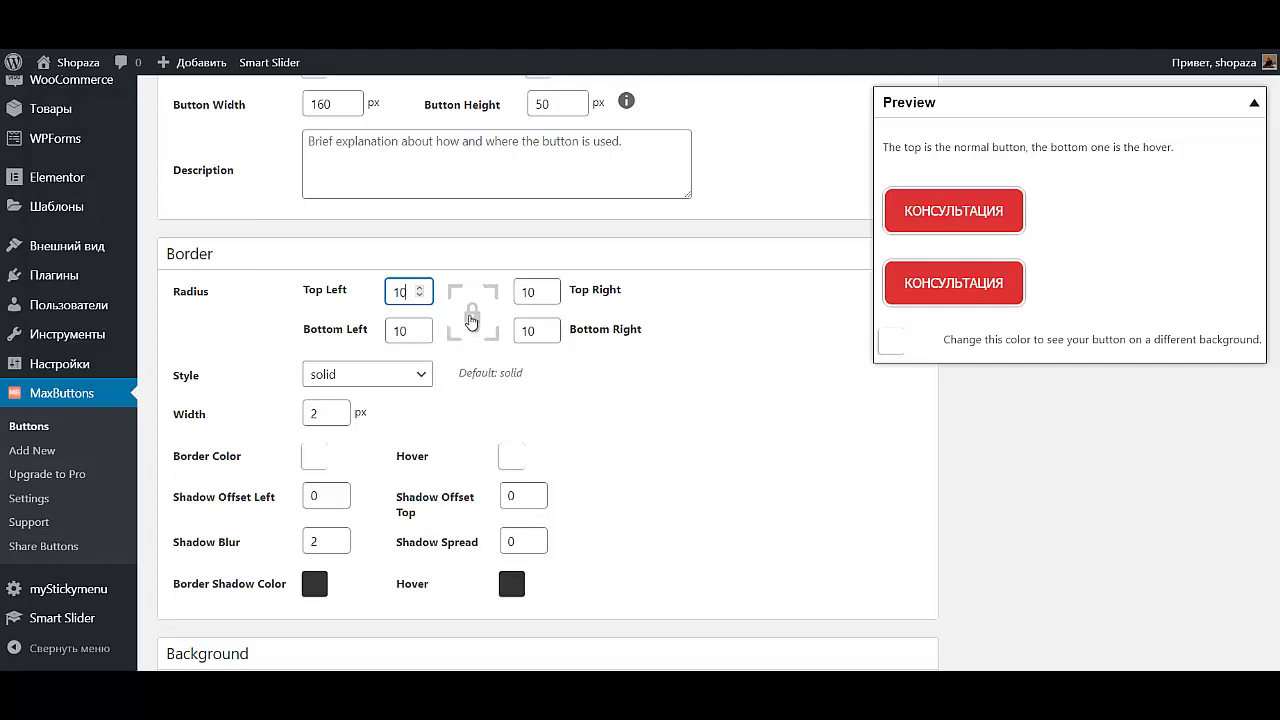
Step: Unlink the button's corner radii and set the top right and bottom left corners to 4
{"action": "left_click", "coordinate": [472, 320]}
{"action": "double_click", "coordinate": [539, 292]}
{"action": "type", "text": "4"}
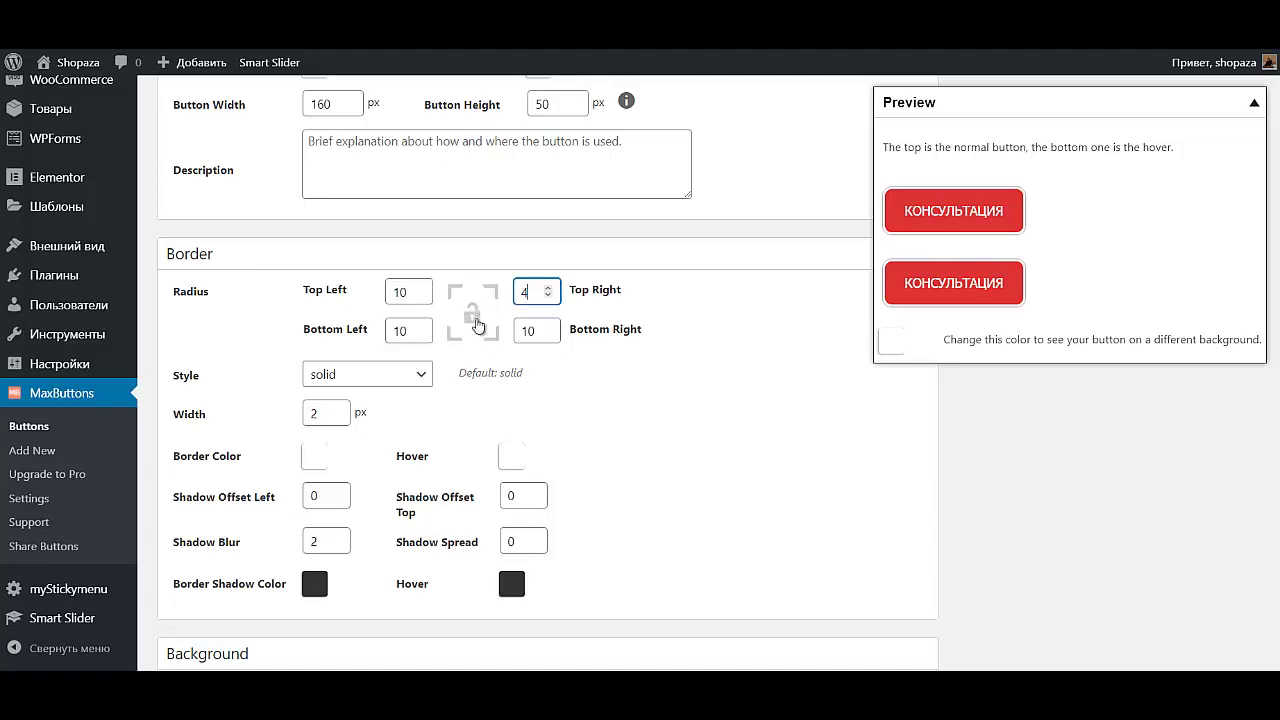
{"action": "double_click", "coordinate": [404, 331]}
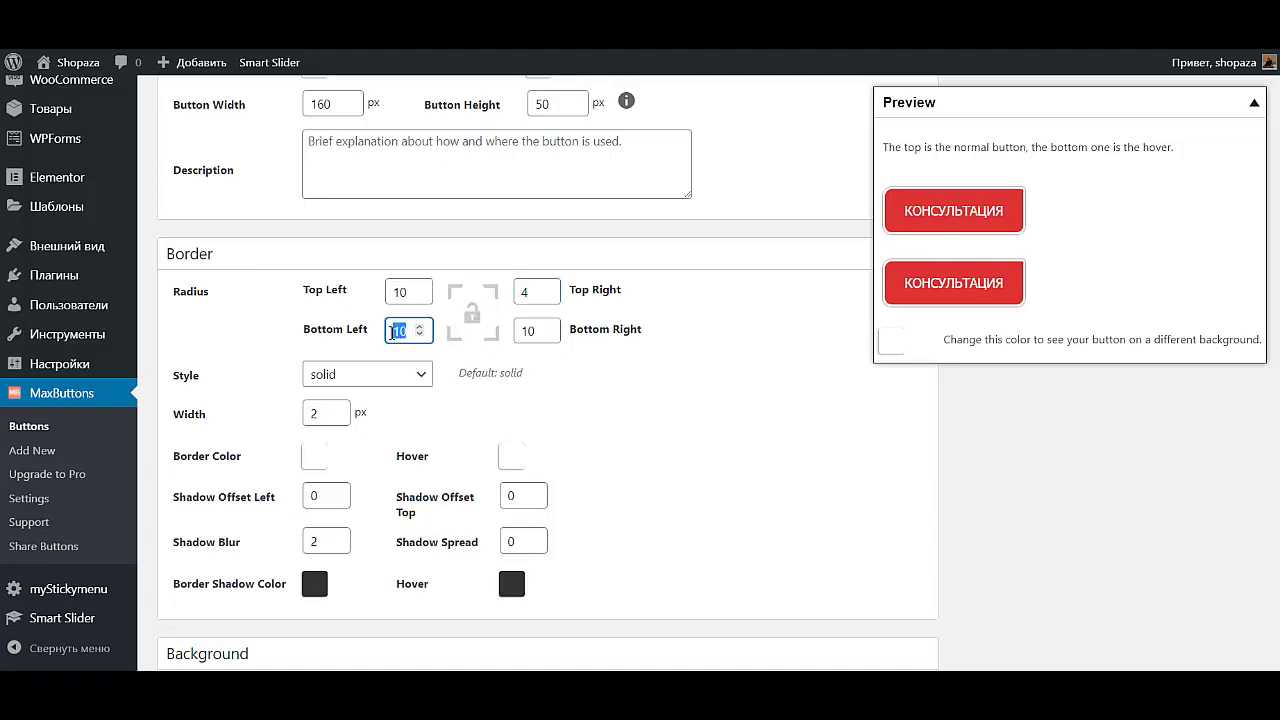
{"action": "type", "text": "4"}
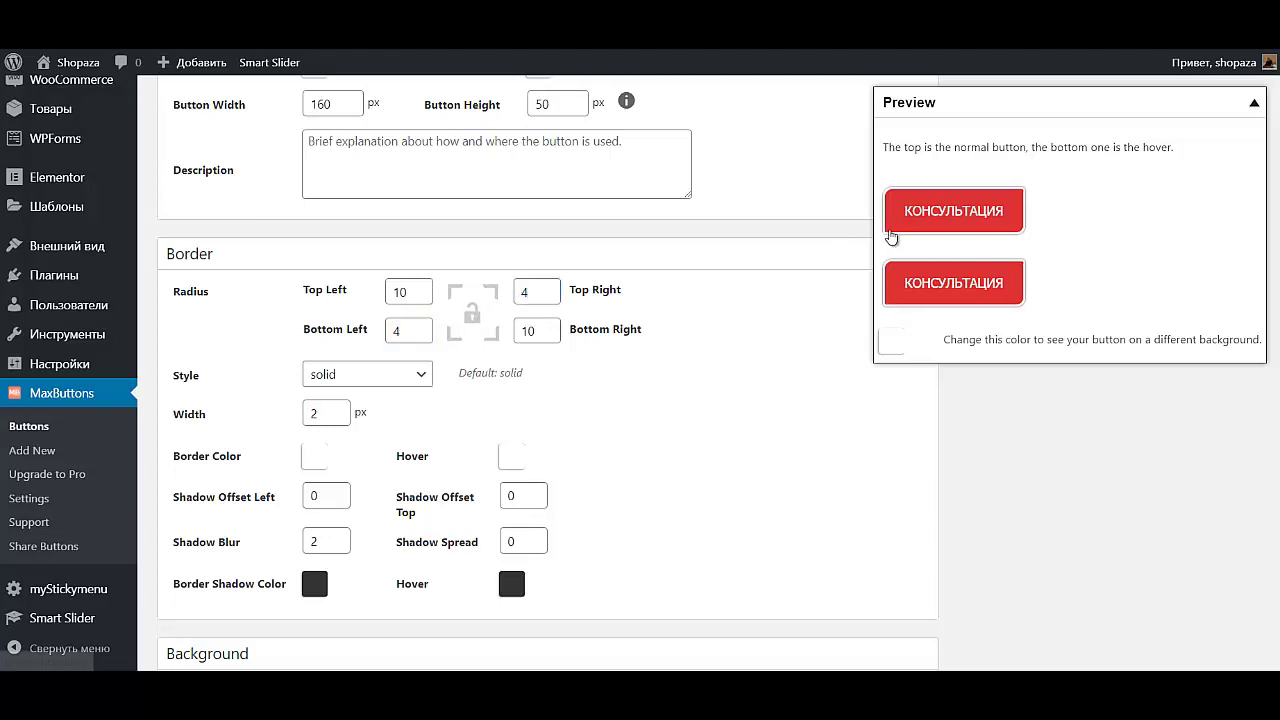
{"action": "scroll", "coordinate": [511, 485], "scroll_direction": "down", "scroll_amount": 10}
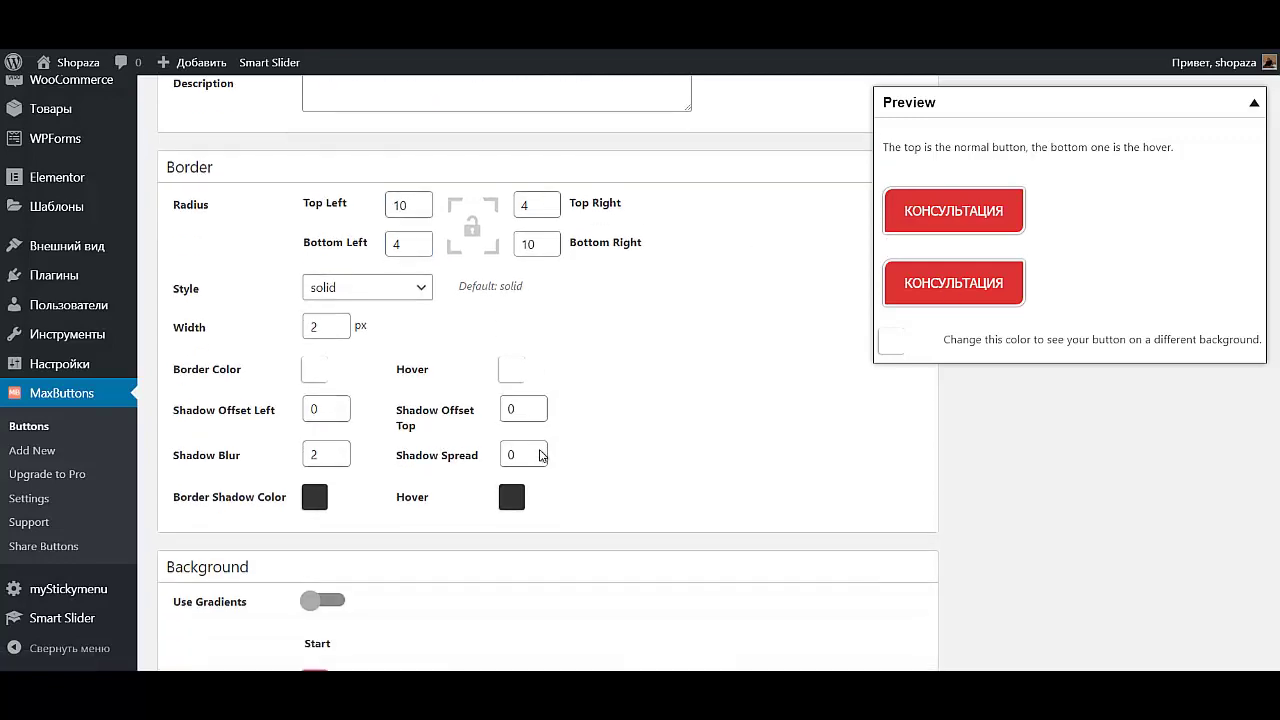
{"action": "scroll", "coordinate": [505, 436], "scroll_direction": "down", "scroll_amount": 4}
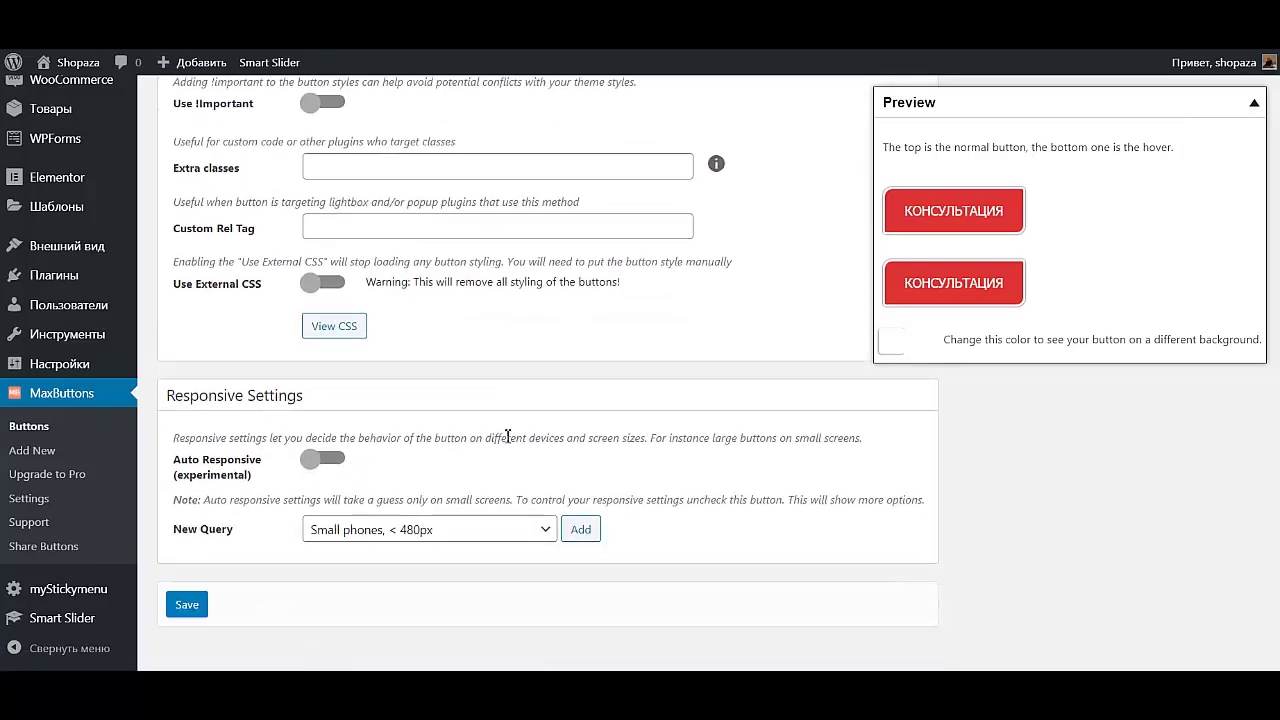
Step: Save the КОНСУЛЬТАЦИЯ button with its current styling
{"action": "scroll", "coordinate": [340, 344], "scroll_direction": "up", "scroll_amount": 2}
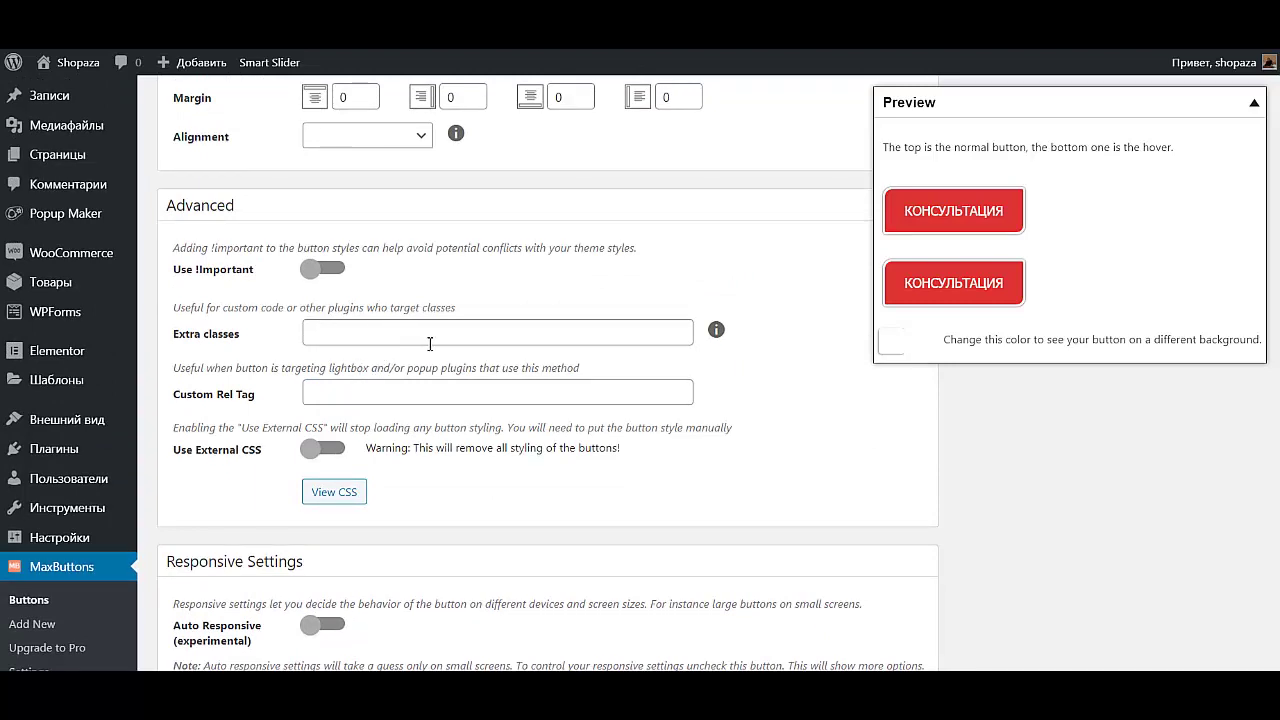
{"action": "scroll", "coordinate": [940, 470], "scroll_direction": "down", "scroll_amount": 2}
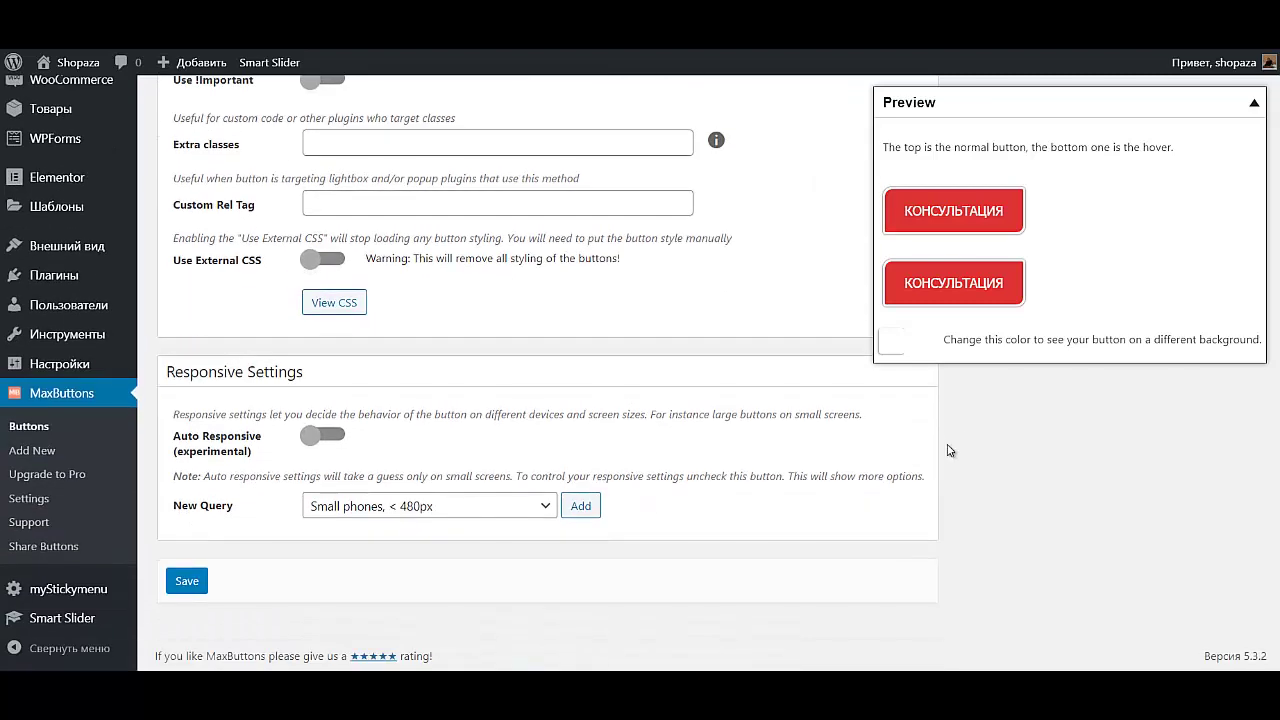
{"action": "left_click", "coordinate": [187, 582]}
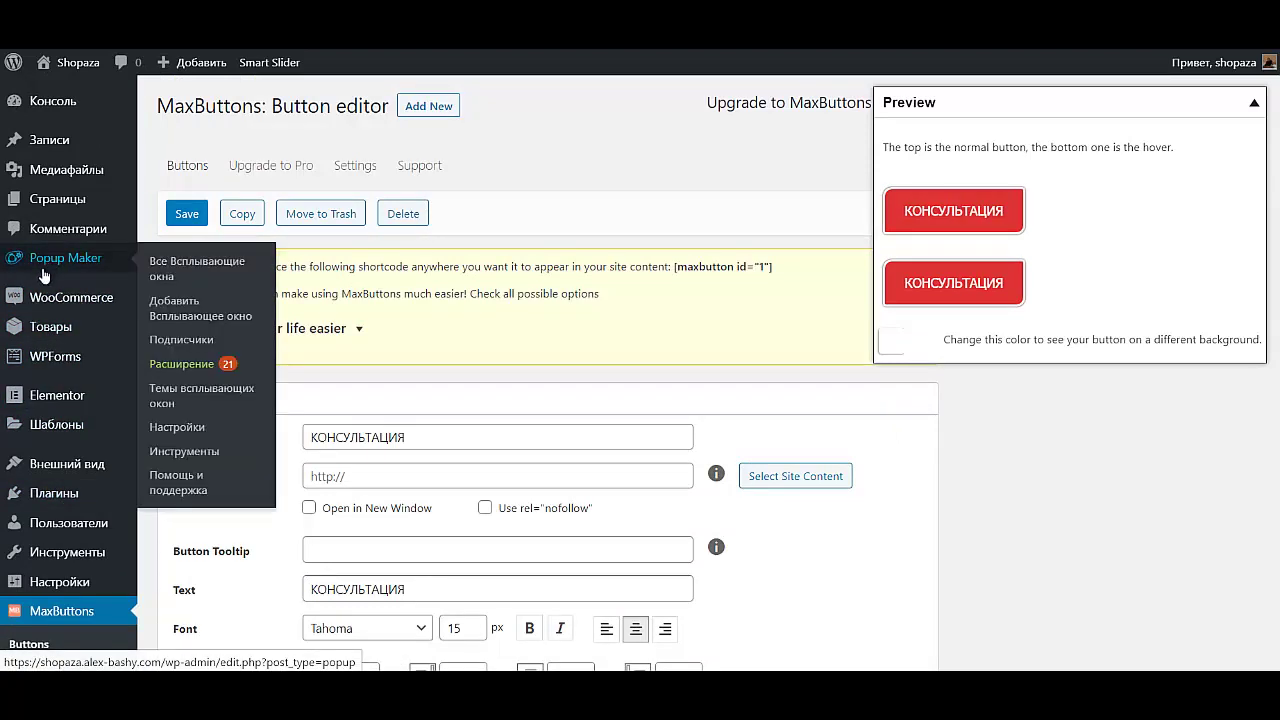
Step: Copy the CSS class popmake-107 of the КОНСУЛЬТАЦИЯ popup from the Popup Maker popup list
{"action": "left_click", "coordinate": [43, 268]}
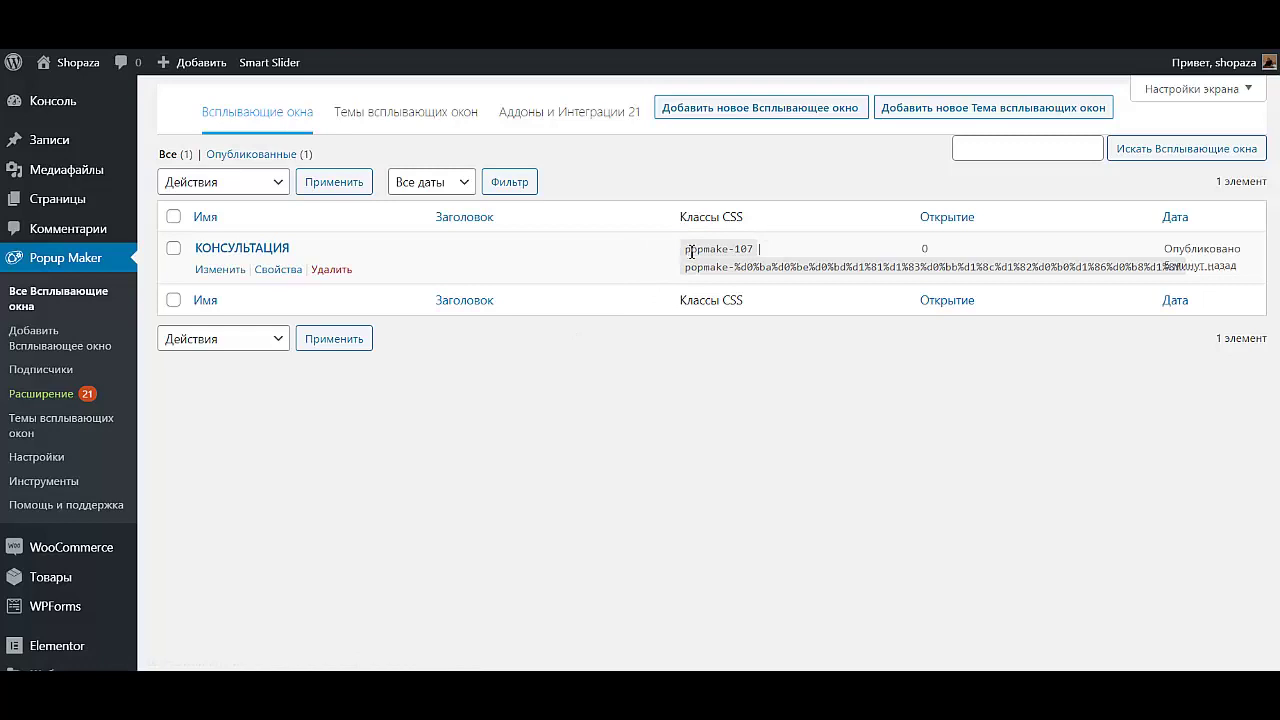
{"action": "left_click_drag", "start_coordinate": [690, 251], "coordinate": [751, 253]}
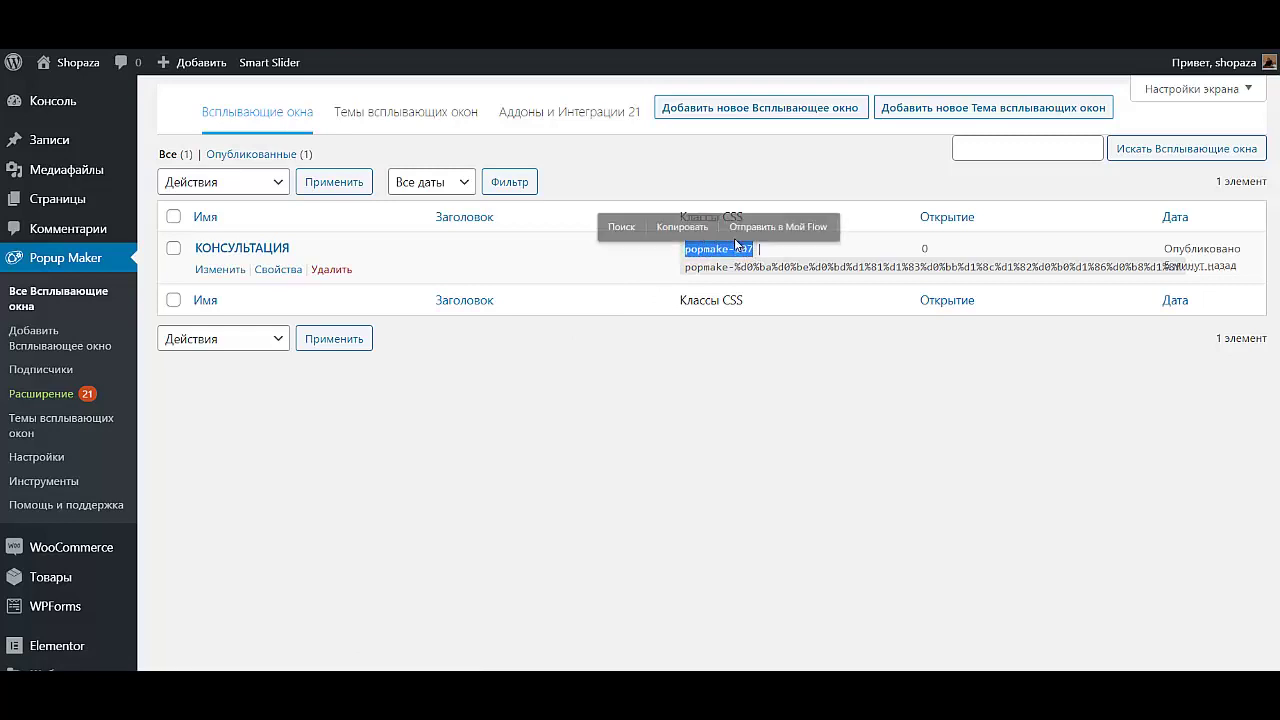
{"action": "left_click", "coordinate": [686, 222]}
Step: Open the КОНСУЛЬТАЦИЯ button from the MaxButtons overview for editing
{"action": "scroll", "coordinate": [57, 558], "scroll_direction": "down", "scroll_amount": 3}
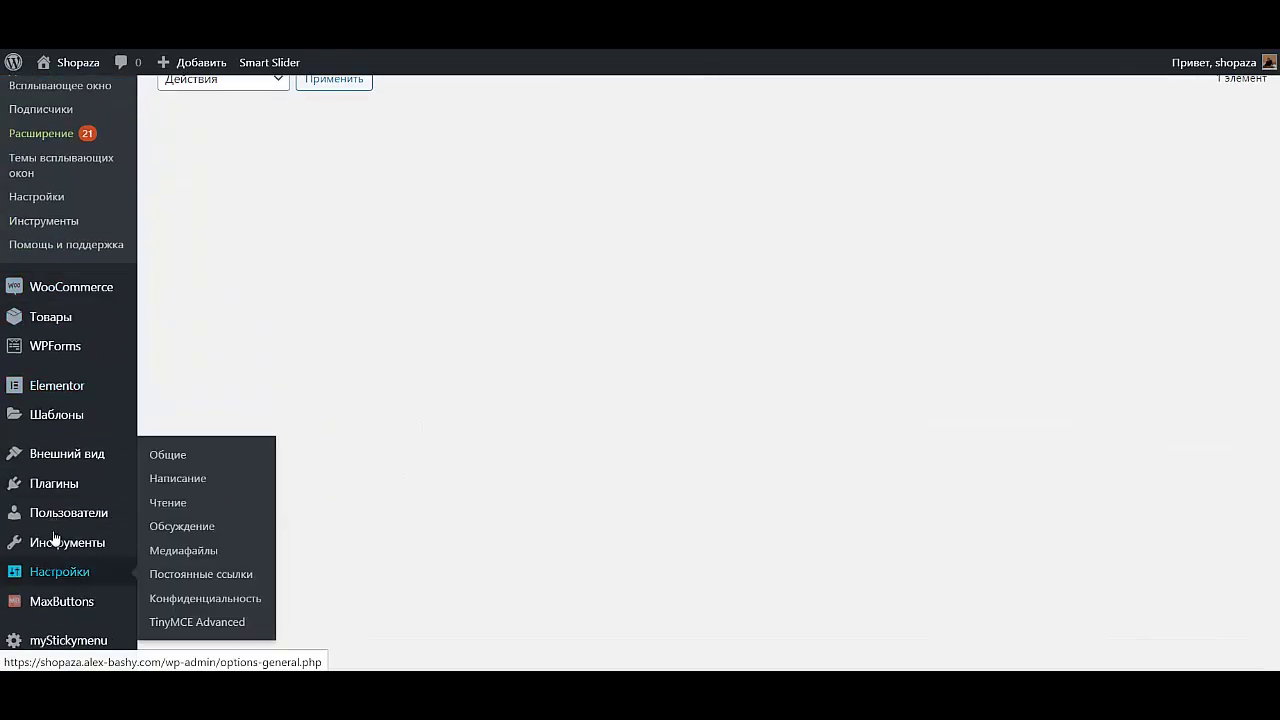
{"action": "left_click", "coordinate": [65, 601]}
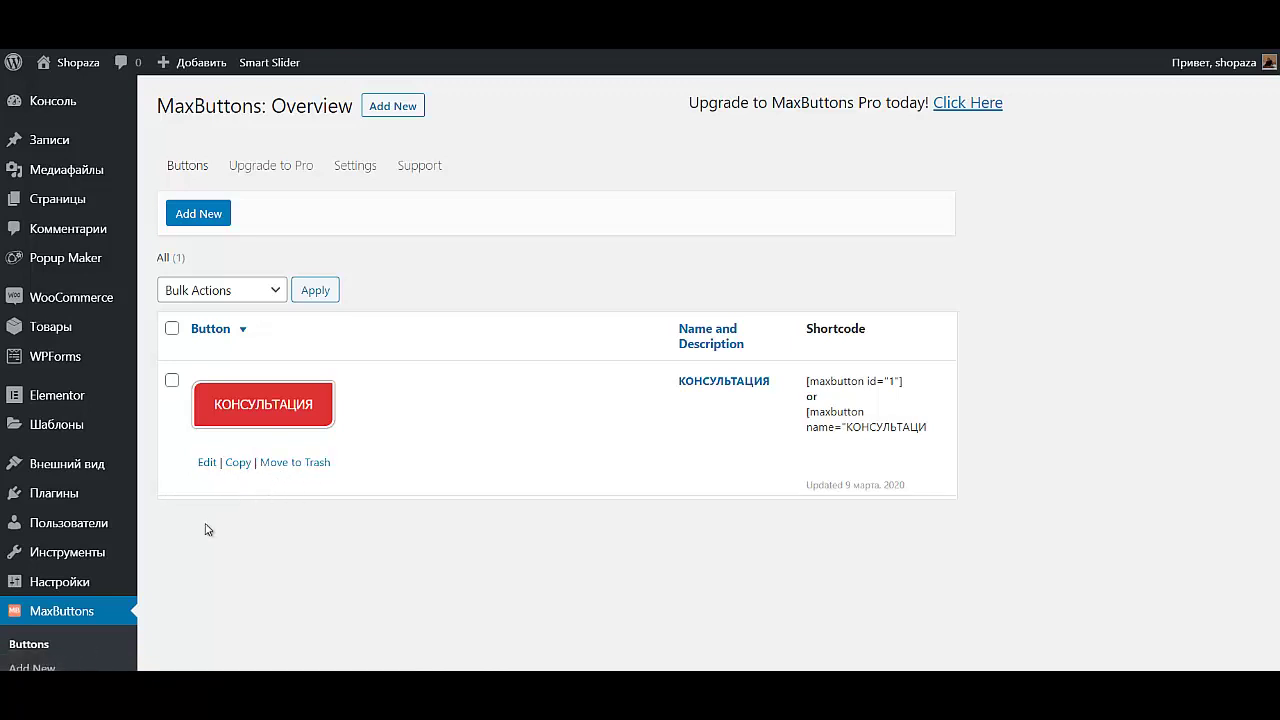
{"action": "left_click", "coordinate": [204, 466]}
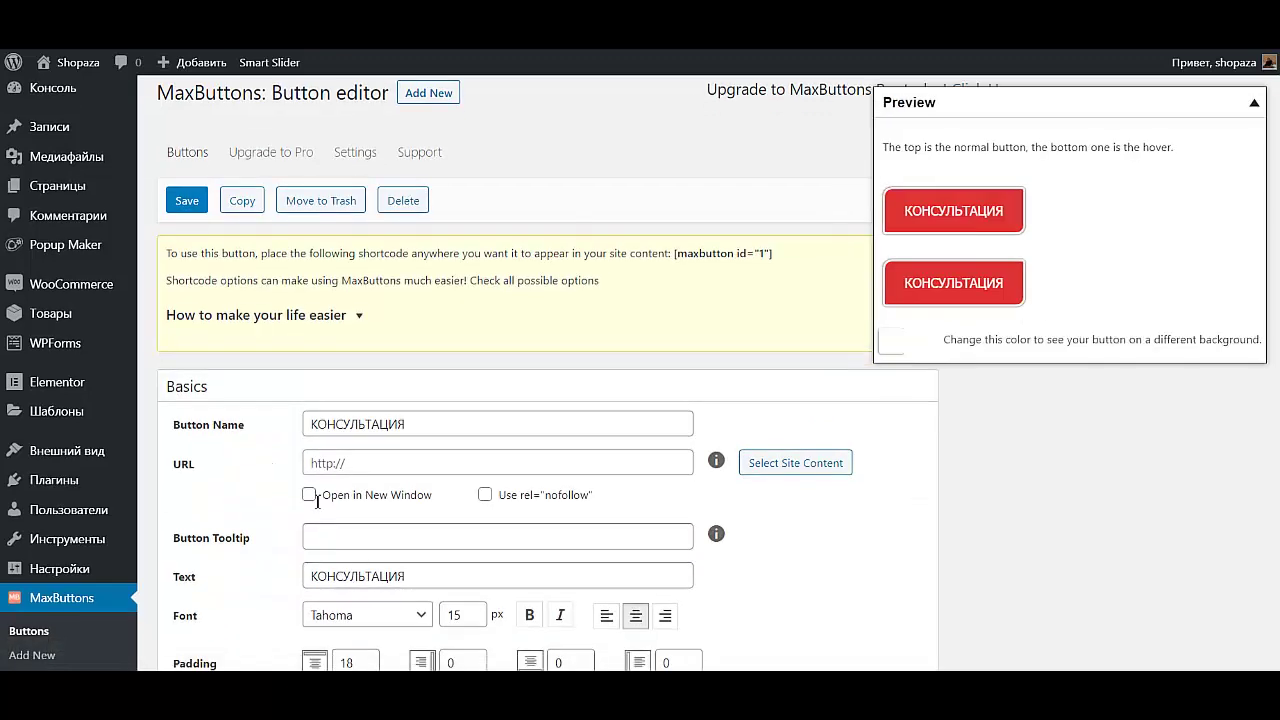
Step: Set the button's extra classes to popmake-107 in its advanced settings and save the button
{"action": "scroll", "coordinate": [316, 502], "scroll_direction": "down", "scroll_amount": 20}
{"action": "scroll", "coordinate": [351, 479], "scroll_direction": "up", "scroll_amount": 2}
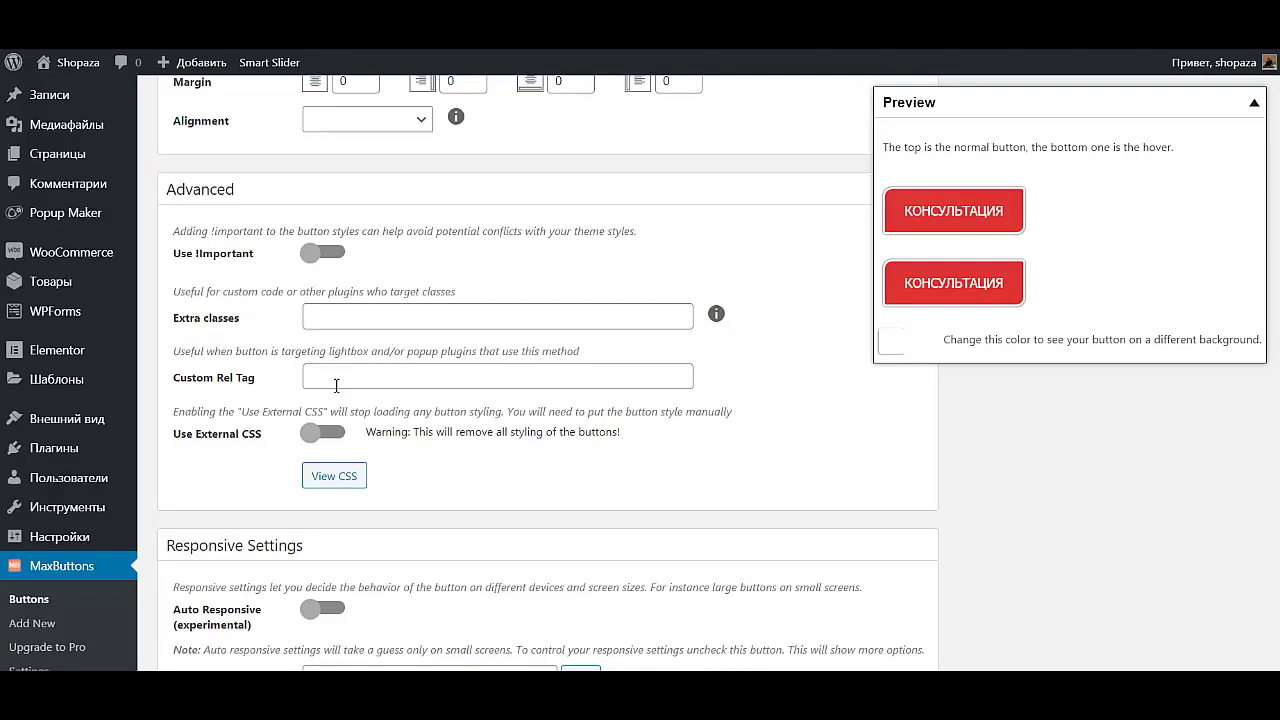
{"action": "left_click", "coordinate": [375, 314]}
{"action": "type", "text": "popmake-107"}
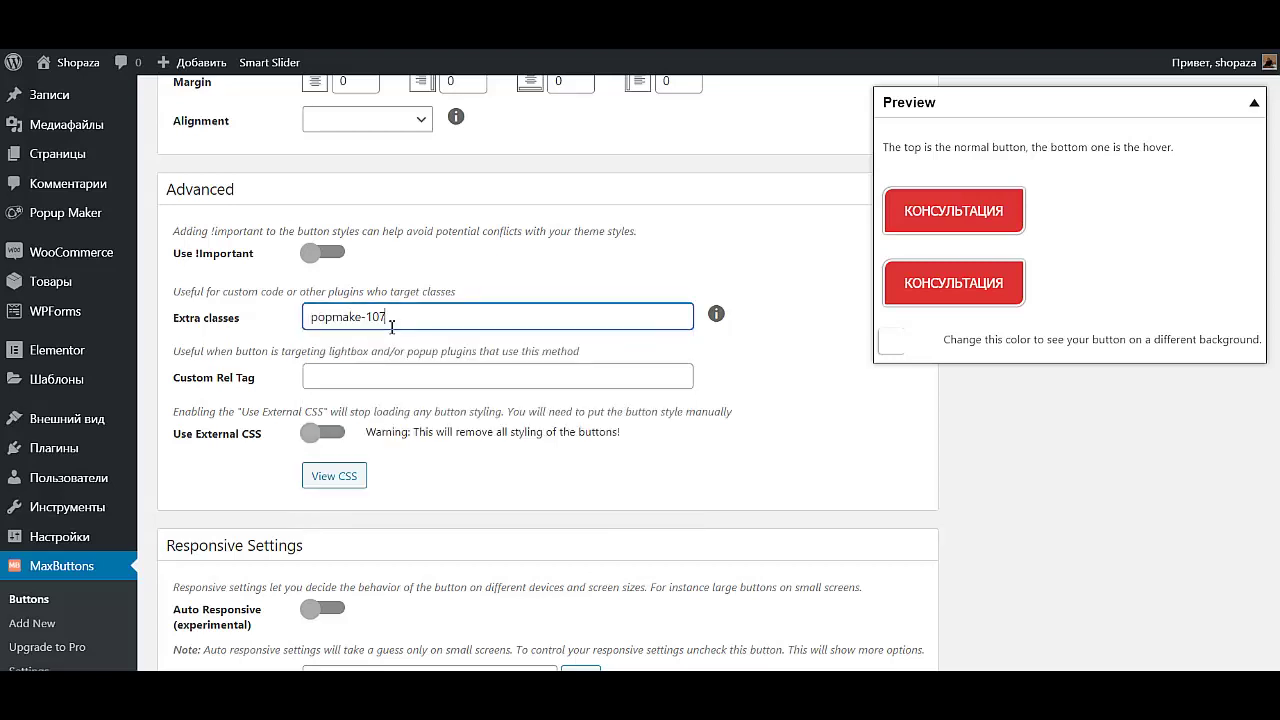
{"action": "scroll", "coordinate": [643, 419], "scroll_direction": "down", "scroll_amount": 2}
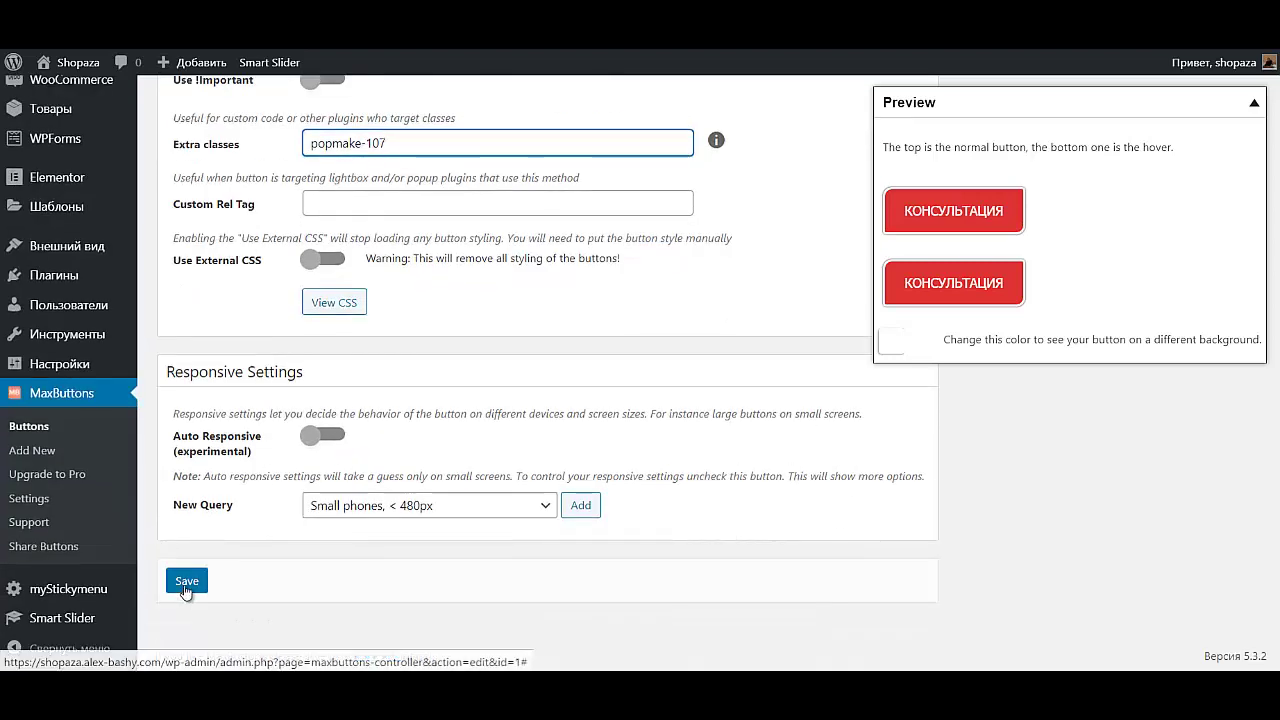
{"action": "left_click", "coordinate": [185, 585]}
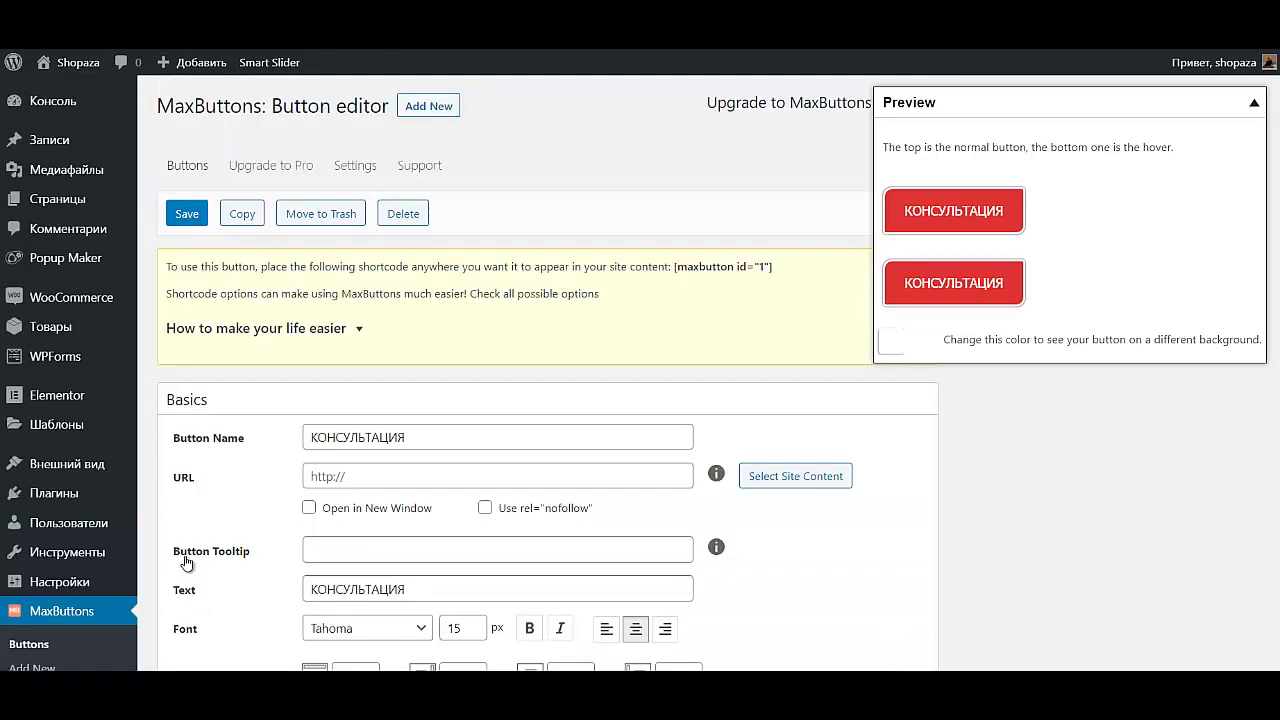